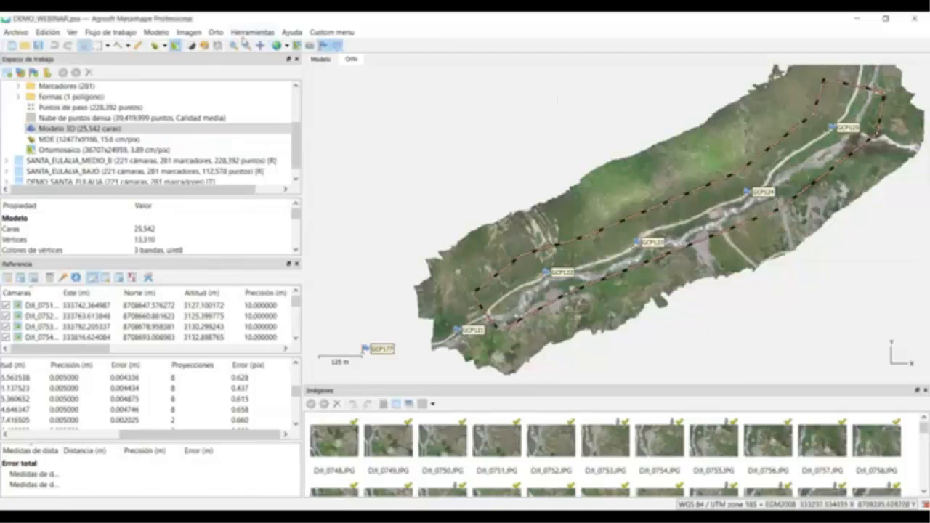
Step: Open the program preferences to view the general settings and close them without changes
{"action": "left_click", "coordinate": [252, 32]}
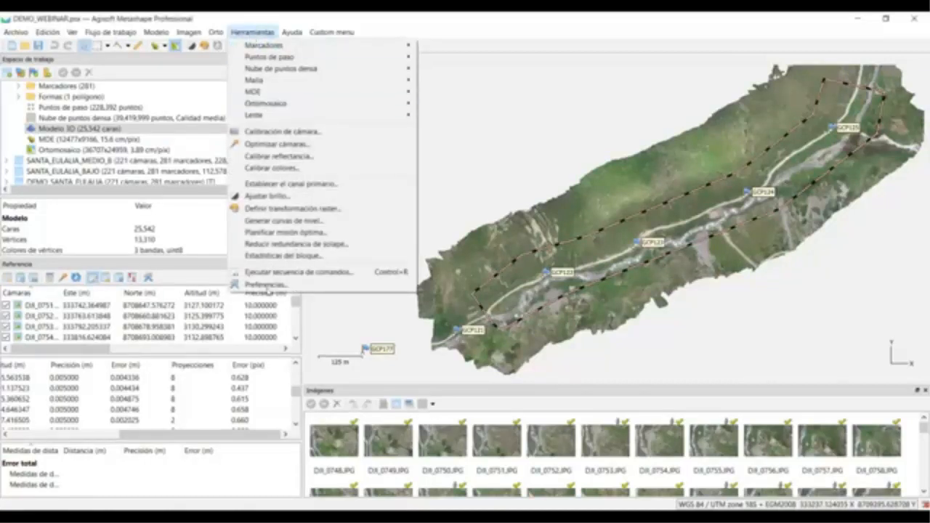
{"action": "left_click", "coordinate": [266, 285]}
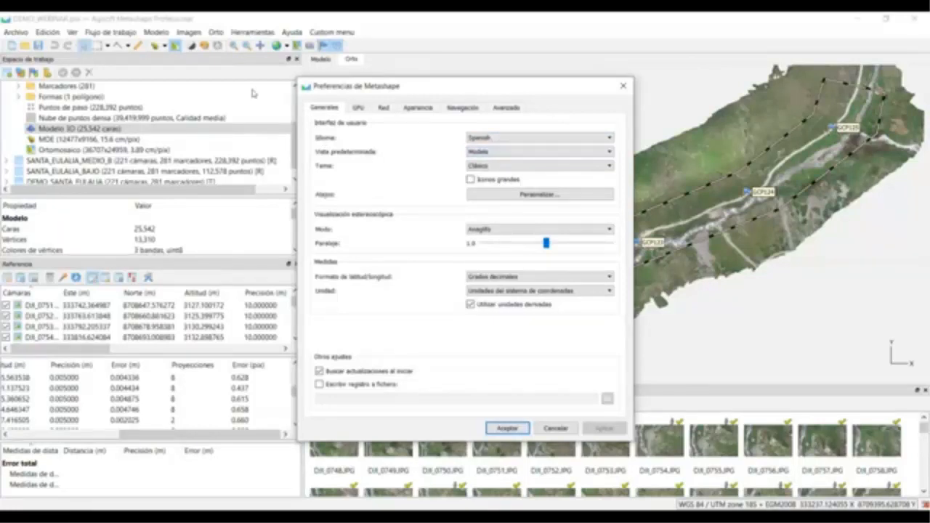
{"action": "key", "text": "Escape"}
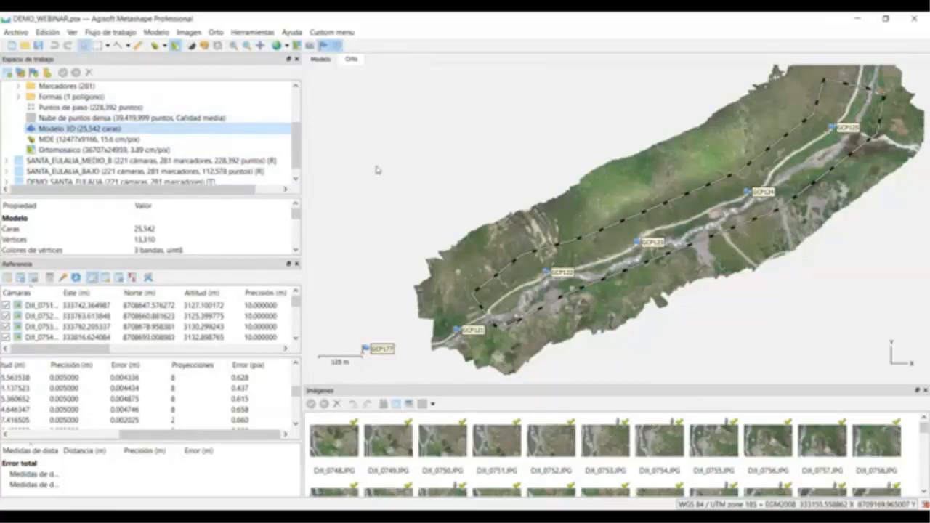
{"action": "left_click", "coordinate": [15, 32]}
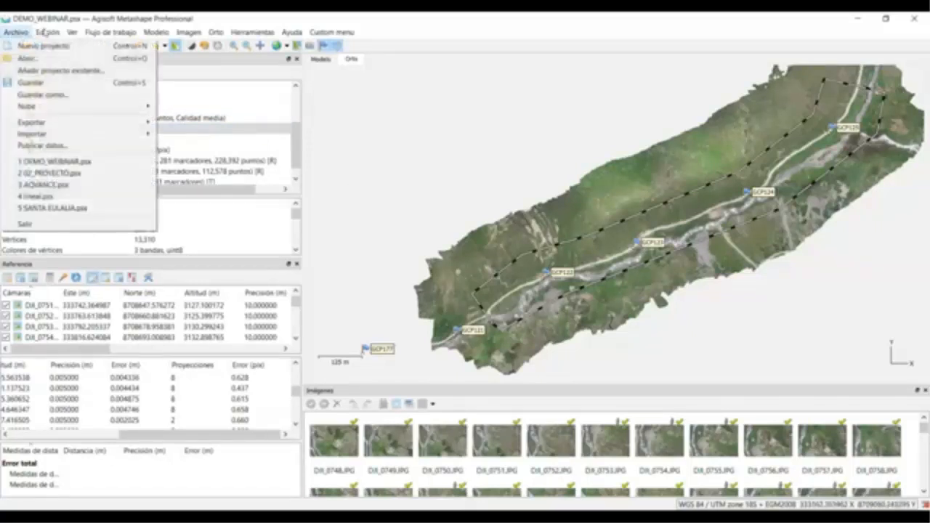
{"action": "mouse_move", "coordinate": [74, 34]}
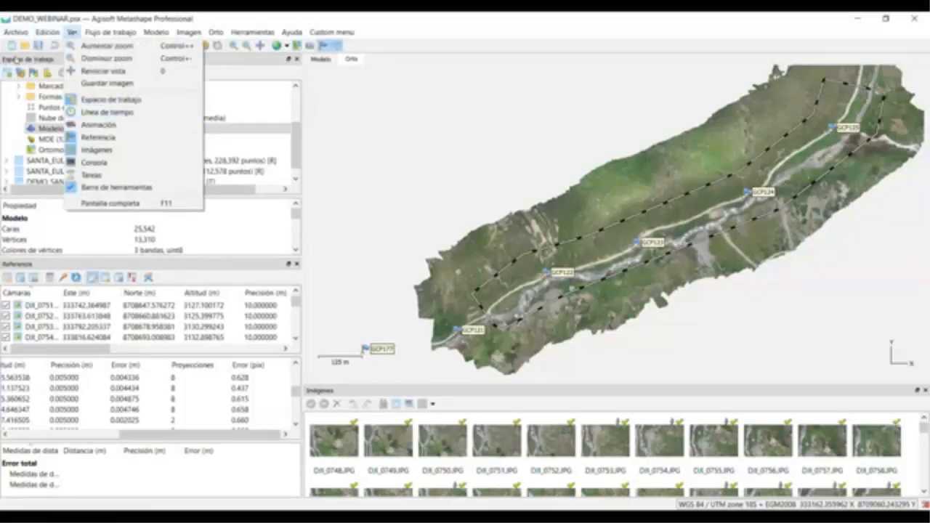
{"action": "left_click", "coordinate": [18, 61]}
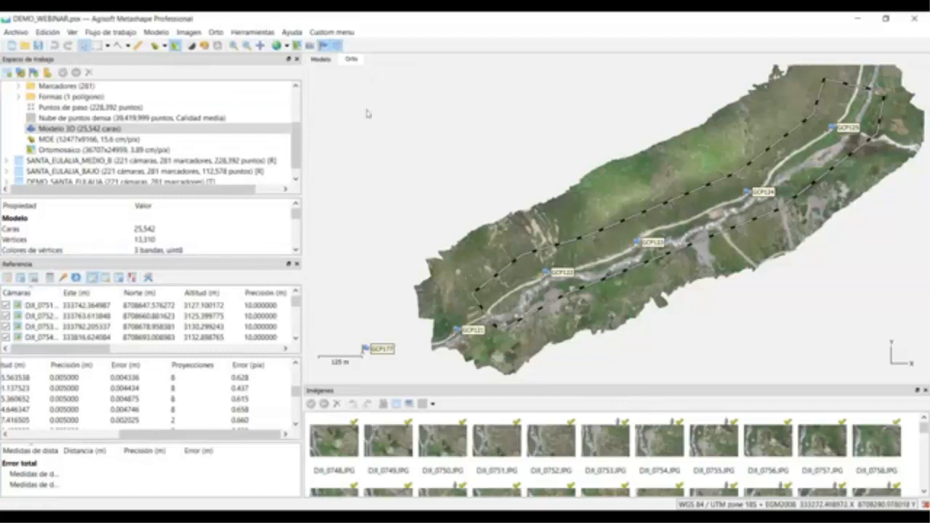
Step: View the list of batch processing jobs and close it without running any
{"action": "left_click", "coordinate": [95, 34]}
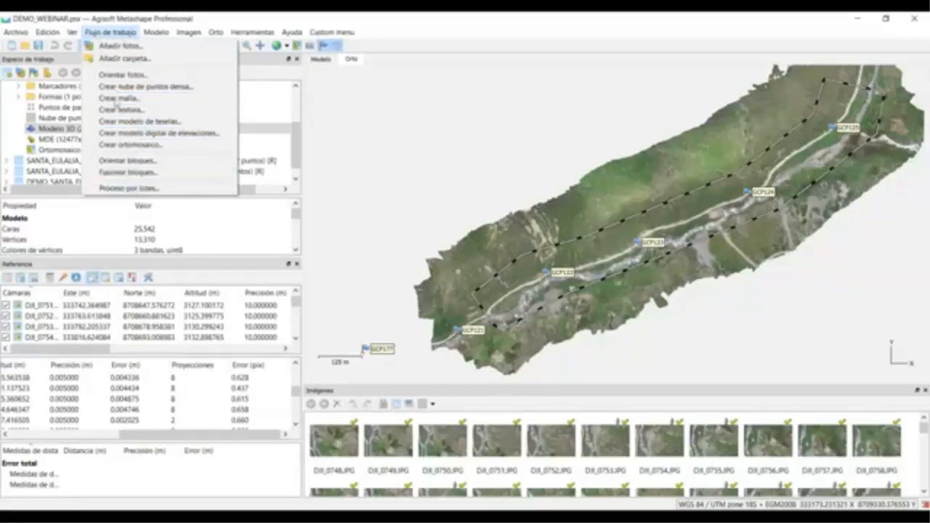
{"action": "left_click", "coordinate": [158, 189]}
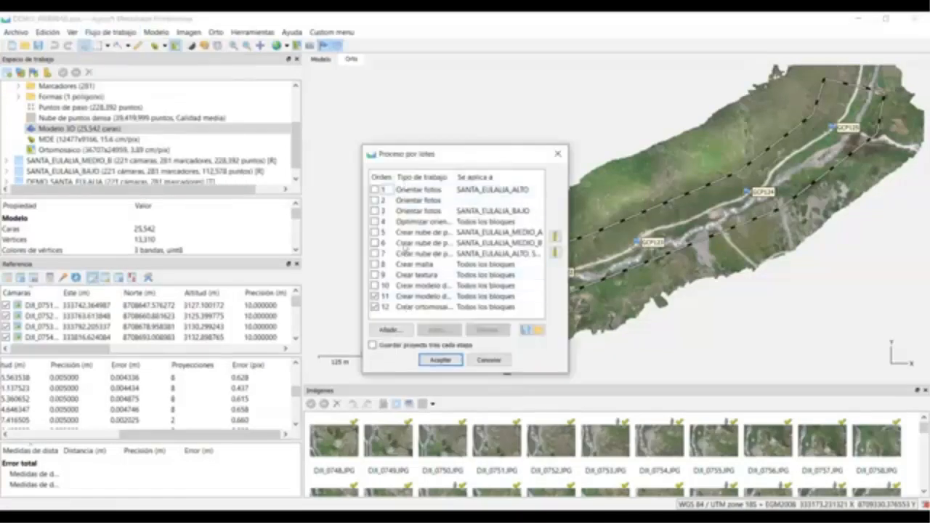
{"action": "left_click", "coordinate": [558, 154]}
Step: Collapse the SANTA_EULALIA_MEDIO_M_MDT chunk in the workspace tree
{"action": "scroll", "coordinate": [15, 136], "scroll_direction": "up", "scroll_amount": 2}
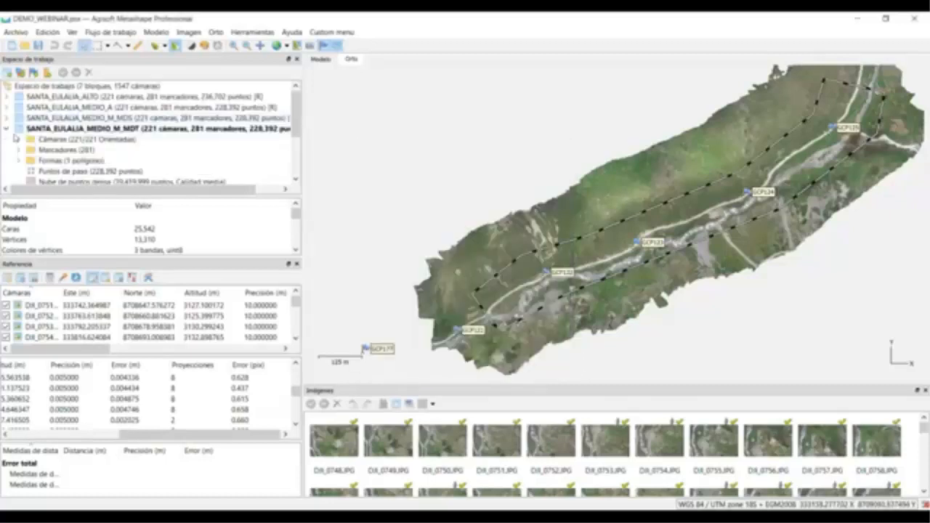
{"action": "left_click", "coordinate": [7, 129]}
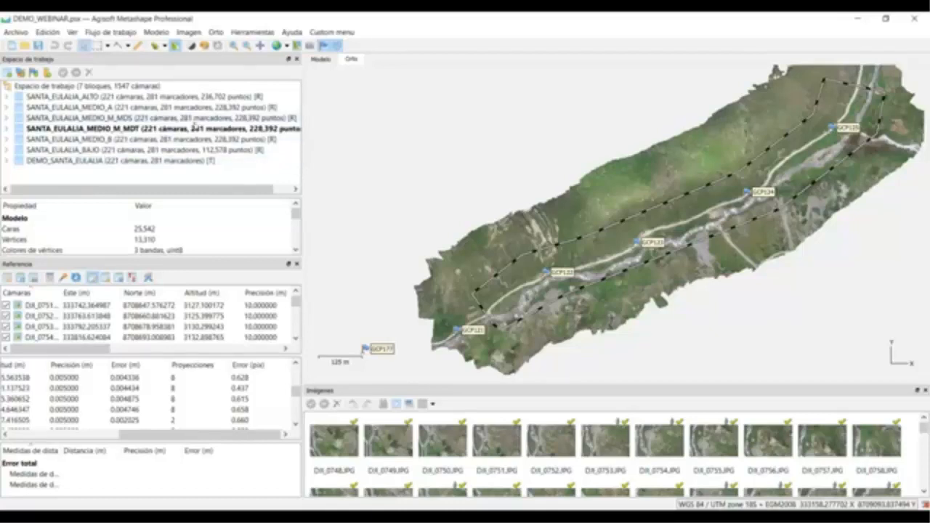
Step: View the initial camera calibration values and the calibration type options, and close the calibration without changes
{"action": "left_click", "coordinate": [156, 34]}
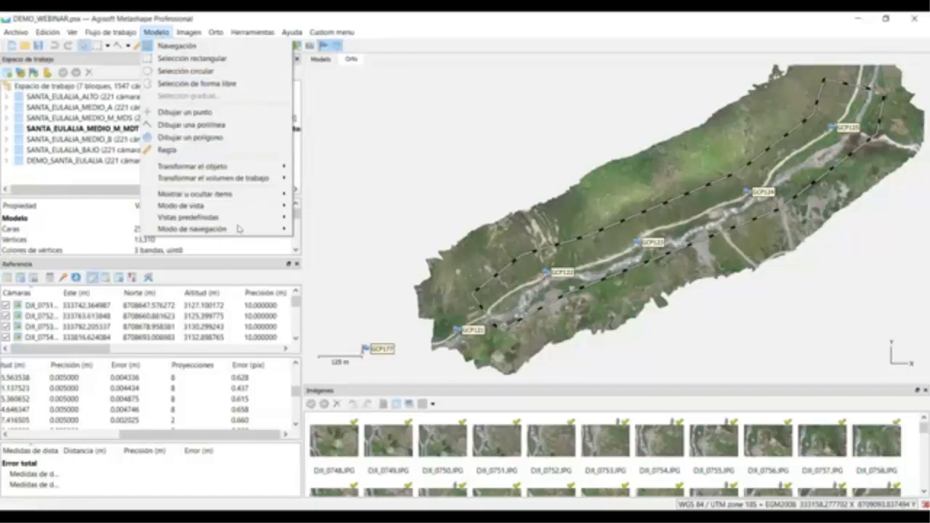
{"action": "mouse_move", "coordinate": [189, 33]}
{"action": "mouse_move", "coordinate": [150, 35]}
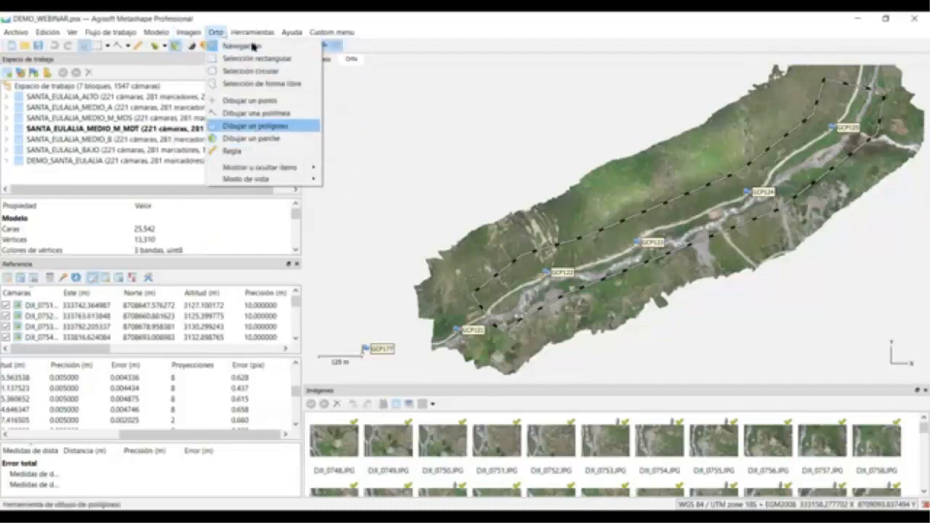
{"action": "mouse_move", "coordinate": [260, 37]}
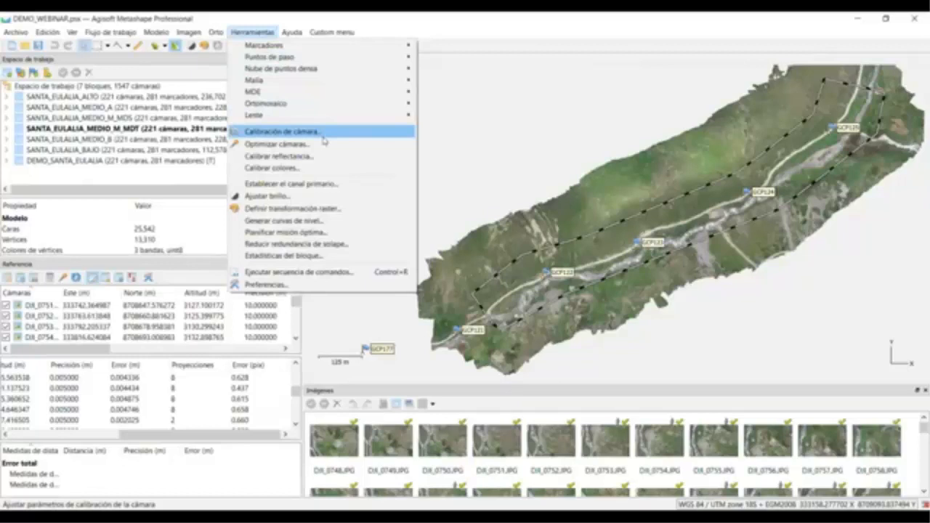
{"action": "left_click", "coordinate": [323, 135]}
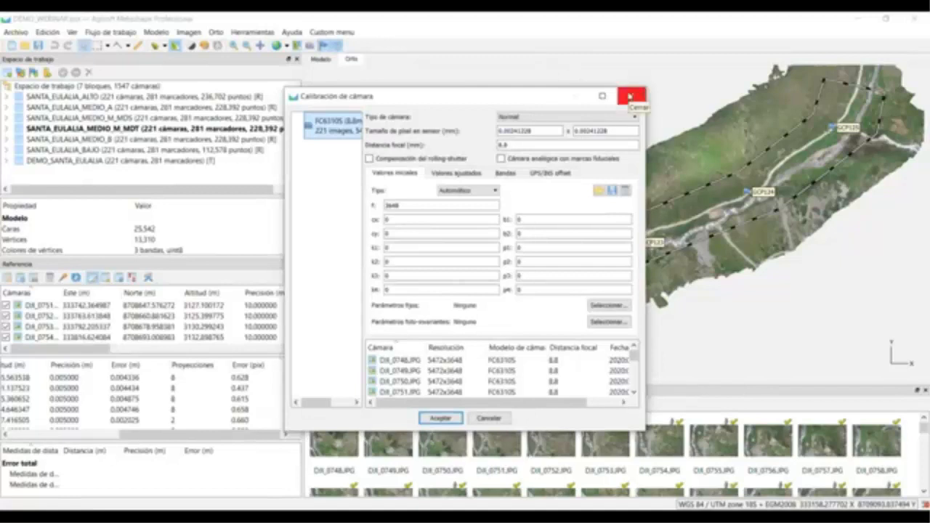
{"action": "left_click", "coordinate": [477, 192]}
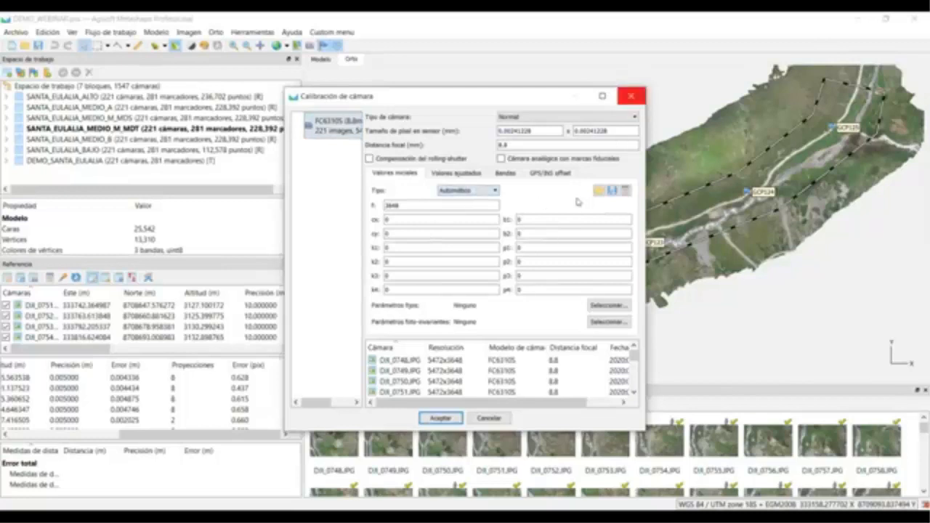
{"action": "key", "text": "Escape"}
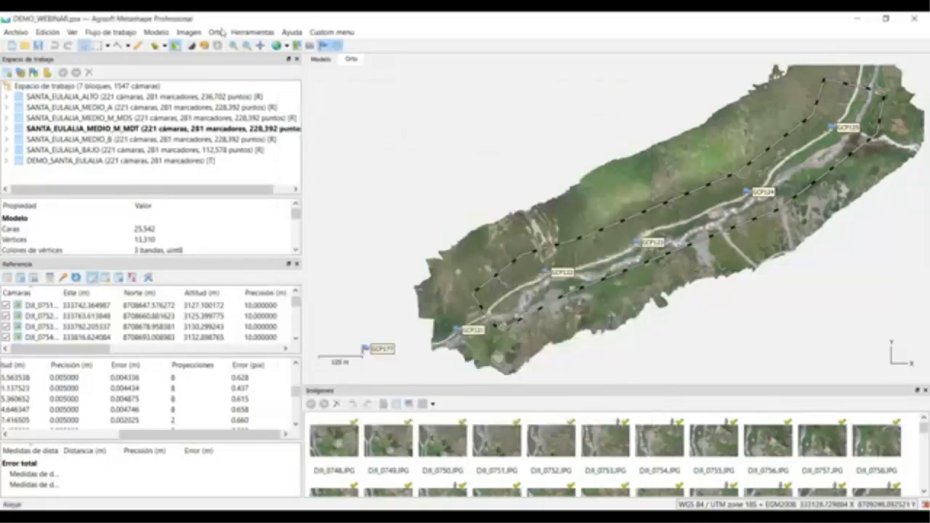
{"action": "left_click", "coordinate": [220, 32]}
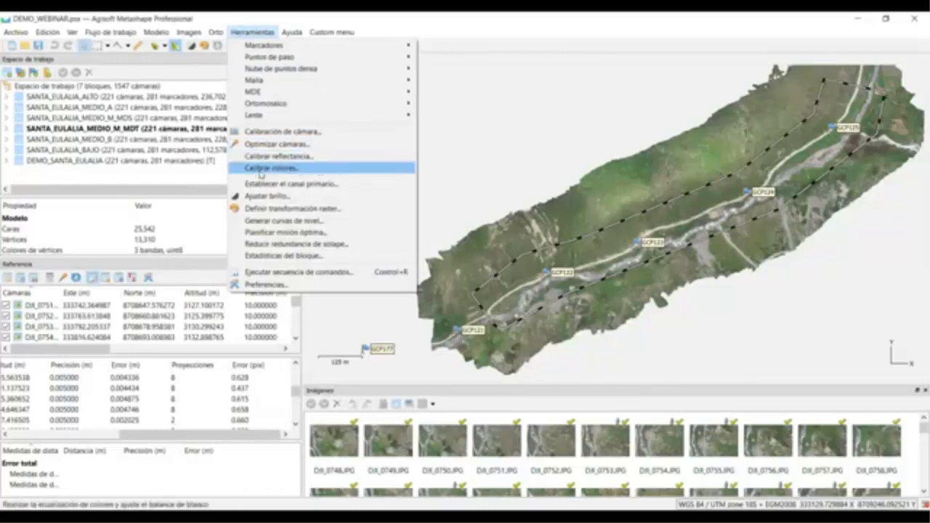
{"action": "left_click", "coordinate": [644, 242]}
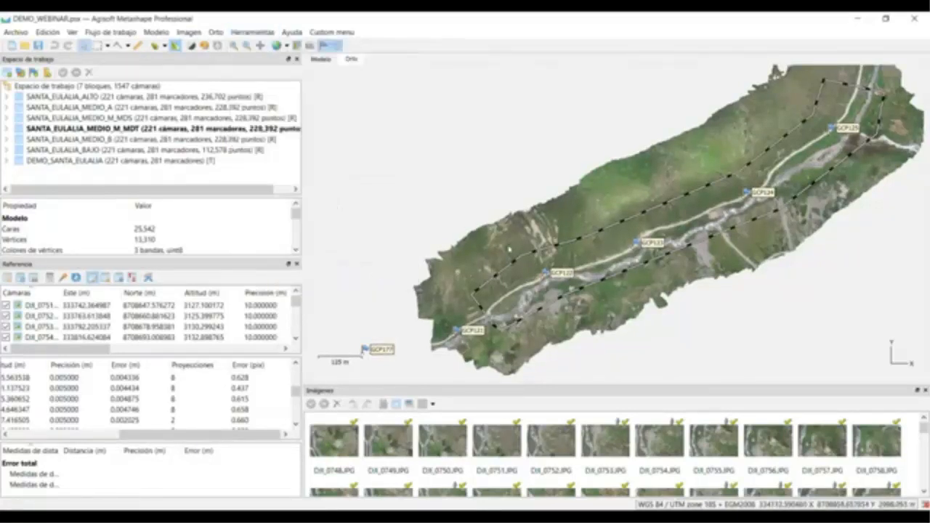
{"action": "left_click_drag", "start_coordinate": [705, 297], "coordinate": [516, 255]}
{"action": "left_click_drag", "start_coordinate": [423, 233], "coordinate": [483, 266]}
{"action": "scroll", "coordinate": [503, 251], "scroll_direction": "up", "scroll_amount": 1}
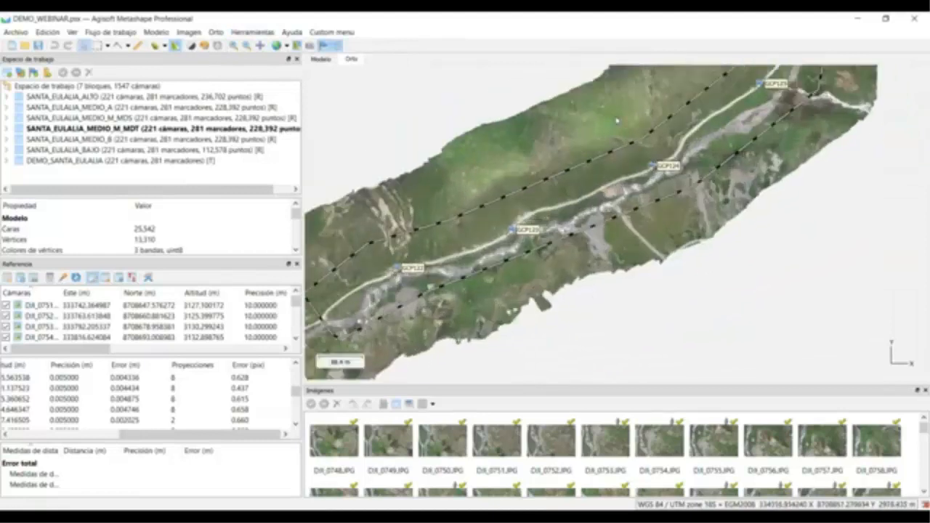
{"action": "scroll", "coordinate": [531, 278], "scroll_direction": "down", "scroll_amount": 1}
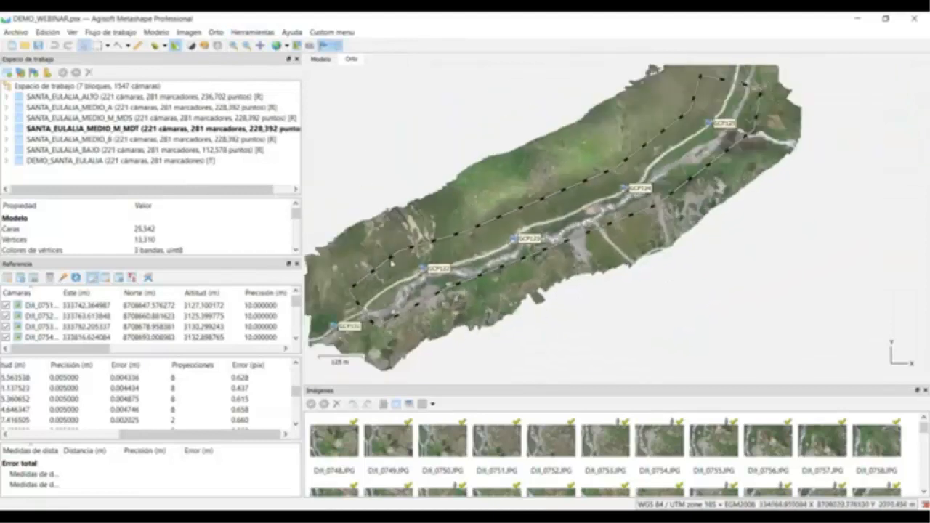
{"action": "left_click_drag", "start_coordinate": [550, 260], "coordinate": [600, 313]}
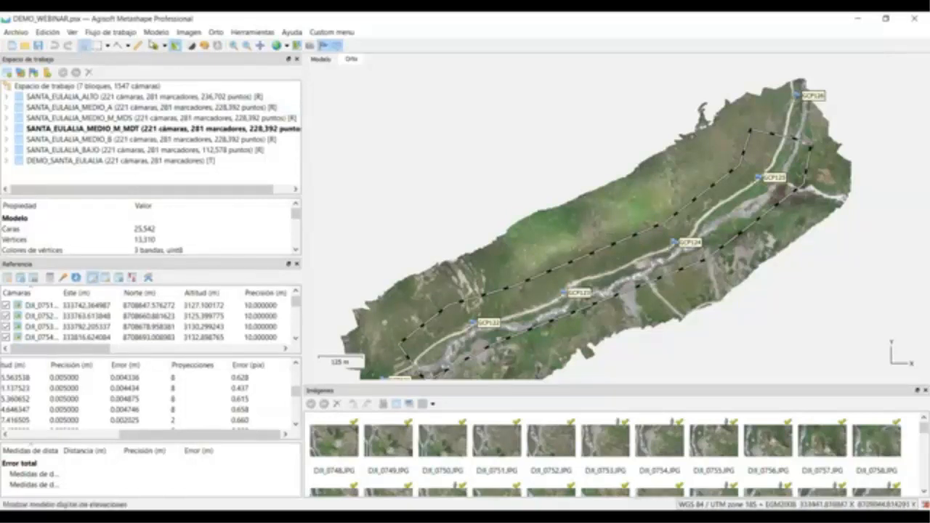
Step: View the settings for running a Python script and close them without running the script
{"action": "left_click", "coordinate": [216, 32]}
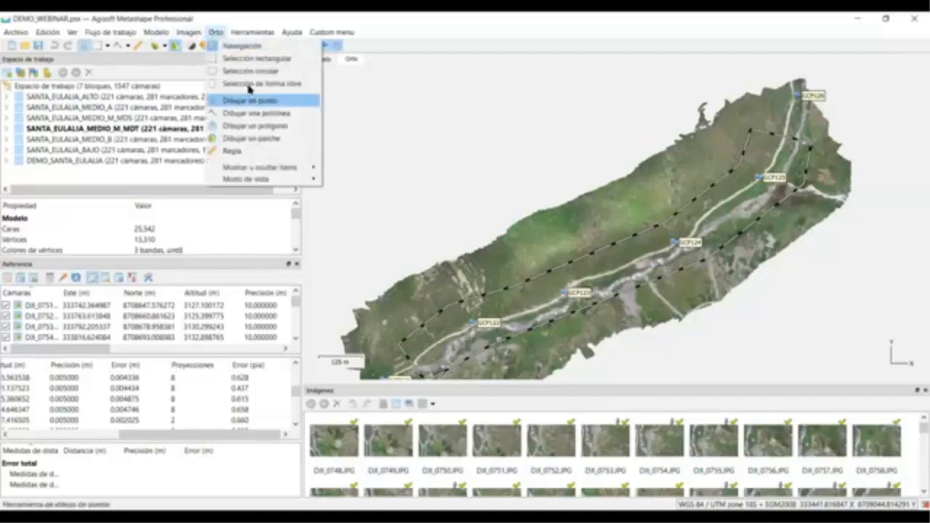
{"action": "mouse_move", "coordinate": [252, 32]}
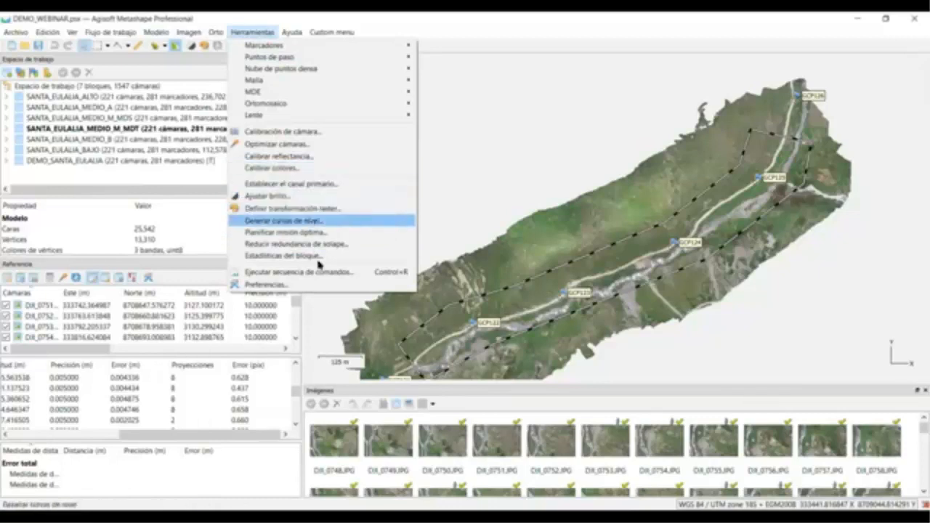
{"action": "mouse_move", "coordinate": [293, 33]}
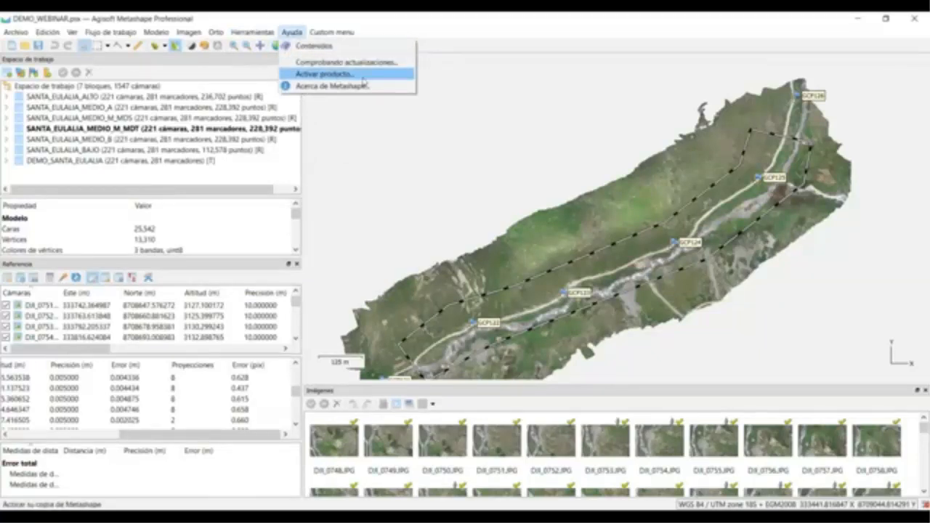
{"action": "mouse_move", "coordinate": [341, 33]}
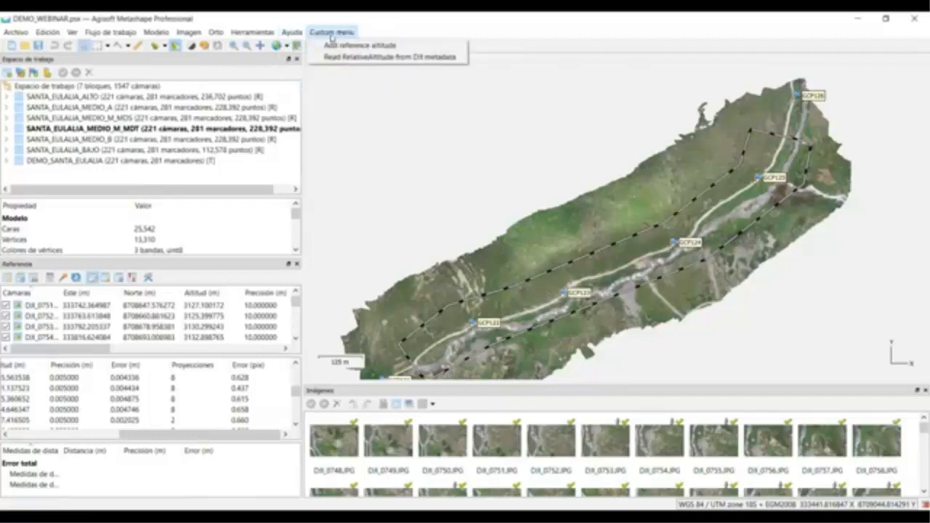
{"action": "key", "text": "Left"}
{"action": "key", "text": "Left"}
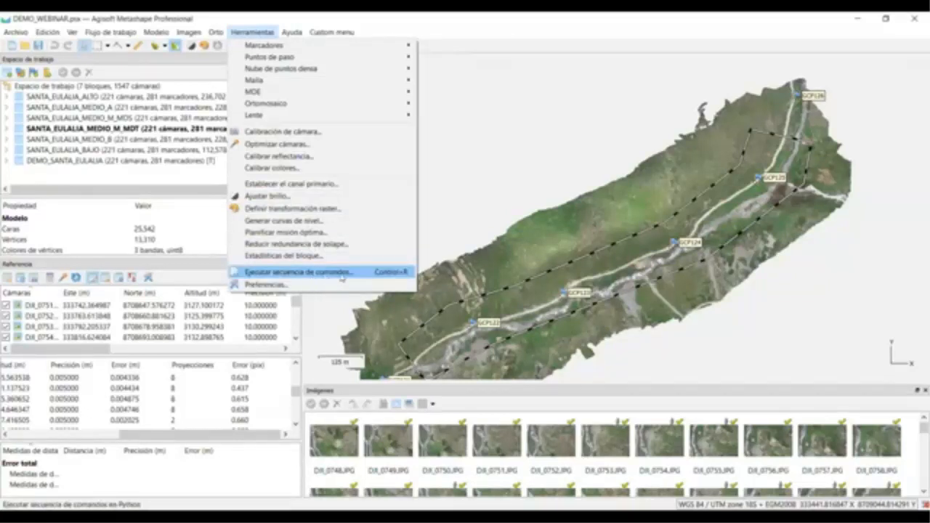
{"action": "left_click", "coordinate": [293, 273]}
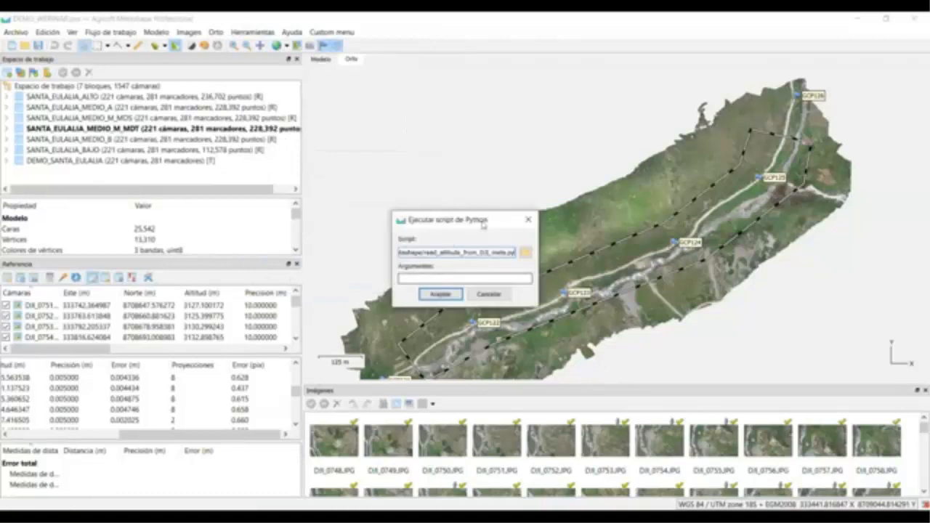
{"action": "left_click", "coordinate": [529, 220]}
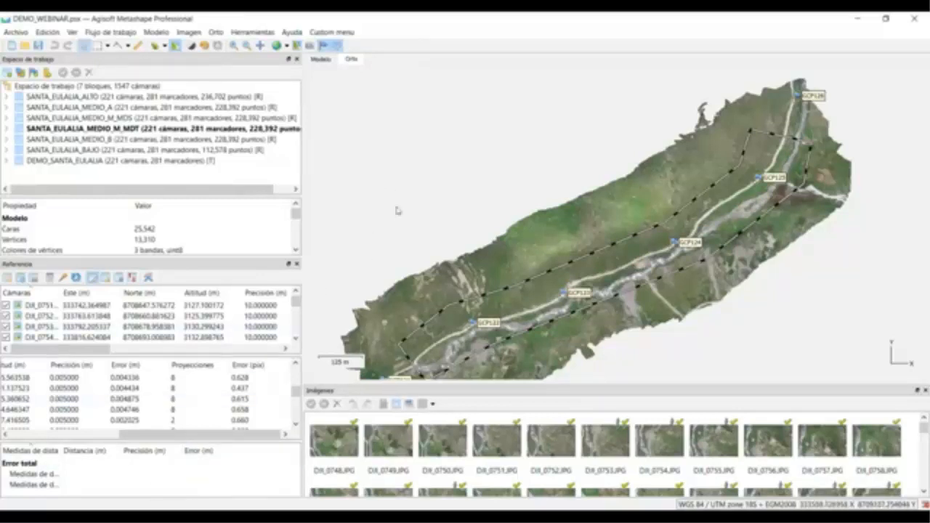
{"action": "left_click_drag", "start_coordinate": [553, 208], "coordinate": [550, 198]}
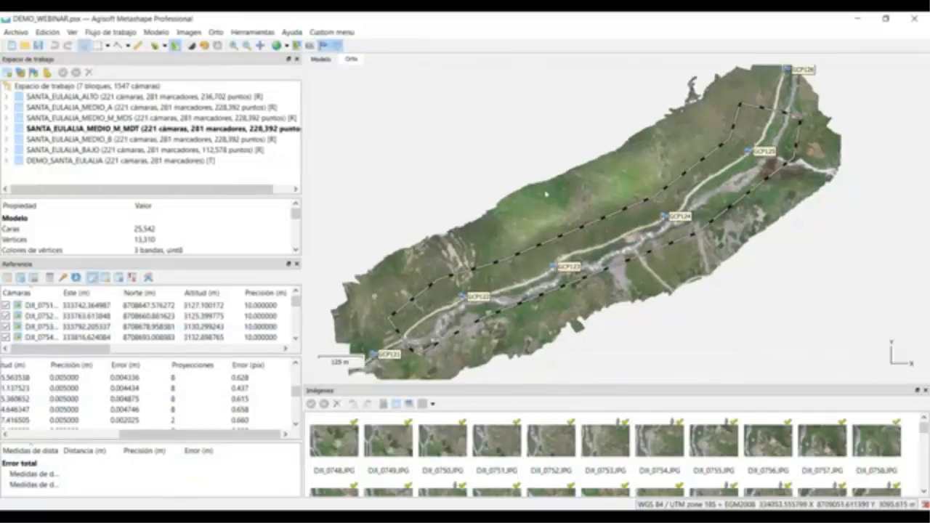
{"action": "scroll", "coordinate": [545, 218], "scroll_direction": "up", "scroll_amount": 2}
{"action": "left_click_drag", "start_coordinate": [544, 244], "coordinate": [574, 300]}
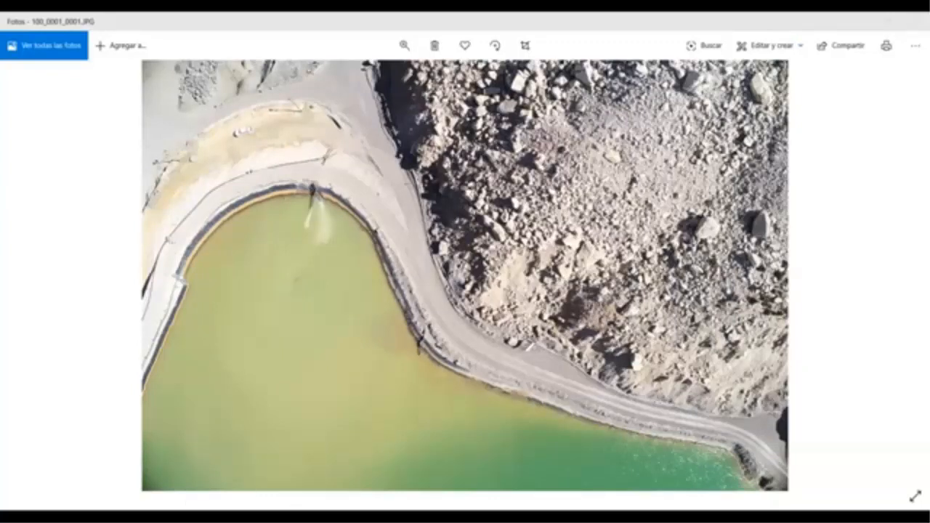
Step: Switch from the Photos app back to Metashape and view the custom altitude script commands
{"action": "key", "text": "alt+Tab"}
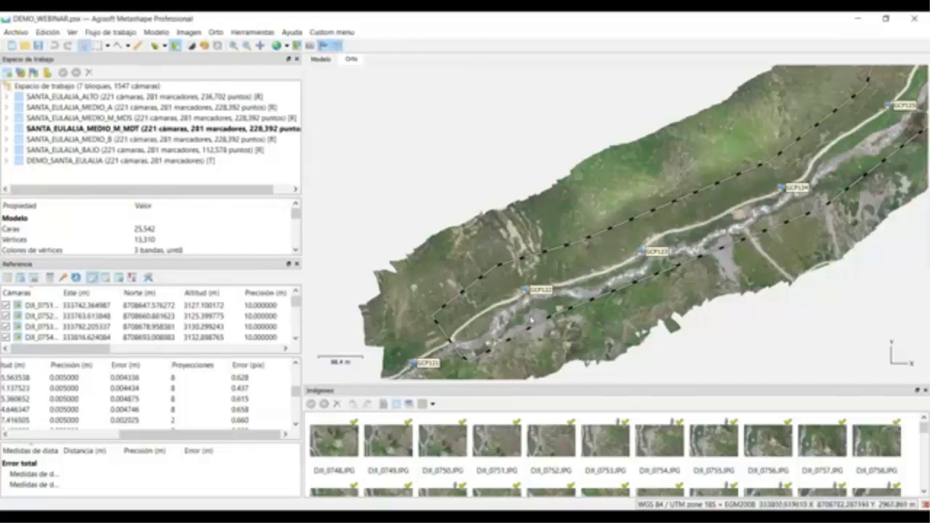
{"action": "left_click", "coordinate": [331, 32]}
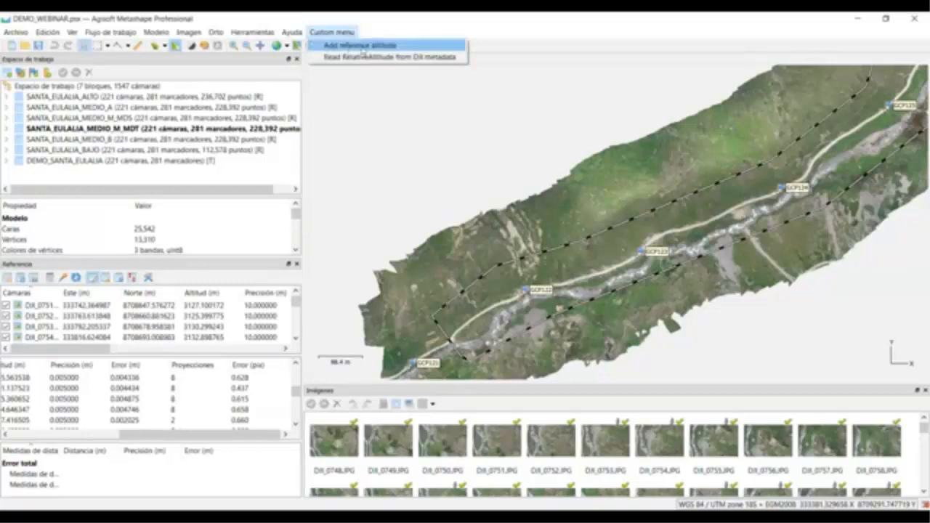
Step: Make DEMO_SANTA_EULALIA the active chunk and briefly look into its contents in the workspace tree
{"action": "double_click", "coordinate": [80, 160]}
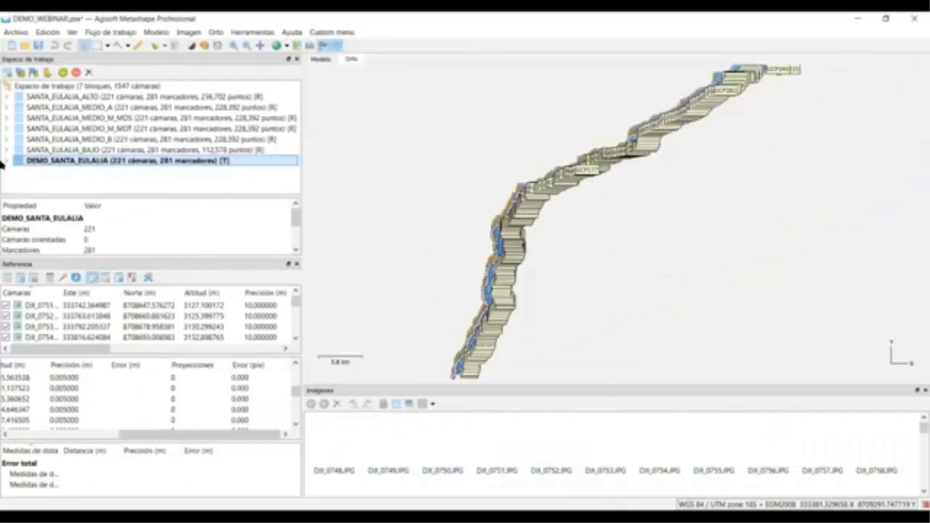
{"action": "left_click", "coordinate": [6, 160]}
{"action": "left_click", "coordinate": [5, 160]}
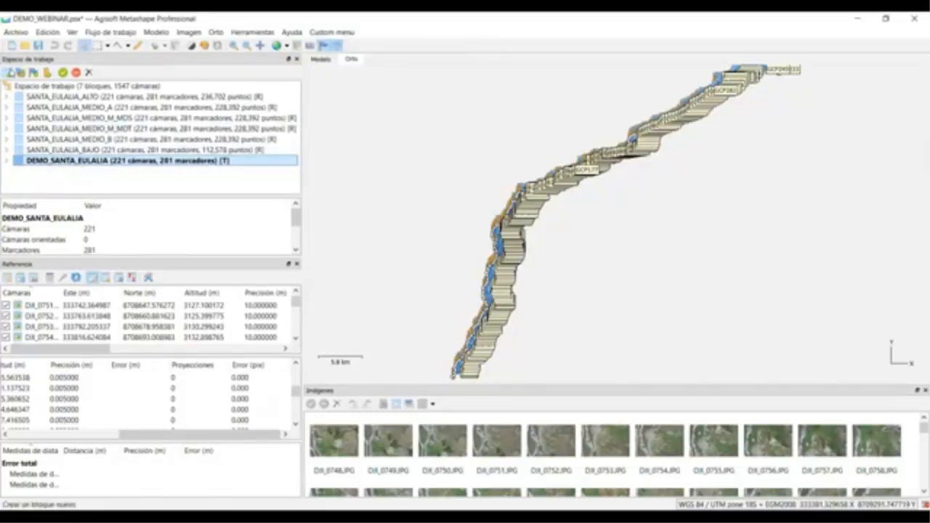
Step: Create a new chunk in the workspace and name it DEMO_IZCAYCRUZ
{"action": "left_click", "coordinate": [9, 72]}
{"action": "key", "text": "F2"}
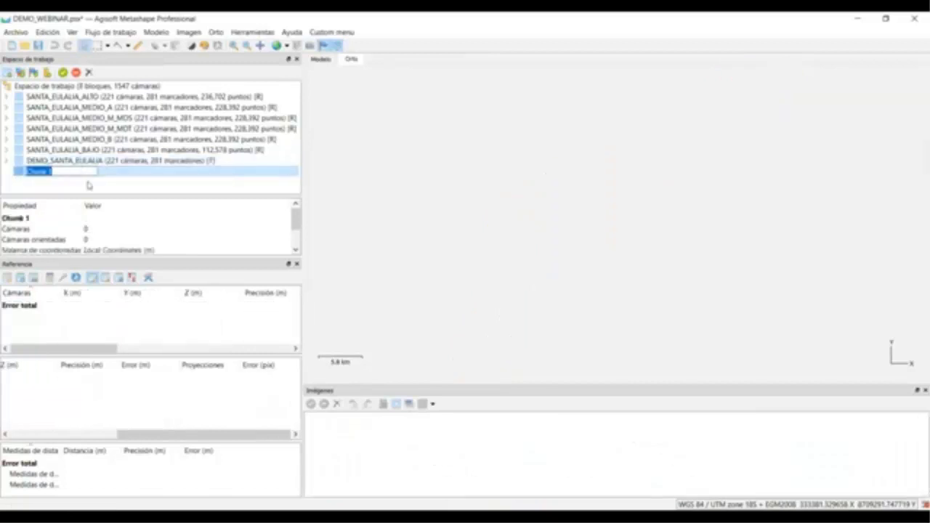
{"action": "type", "text": "DEMO_EZCAY"}
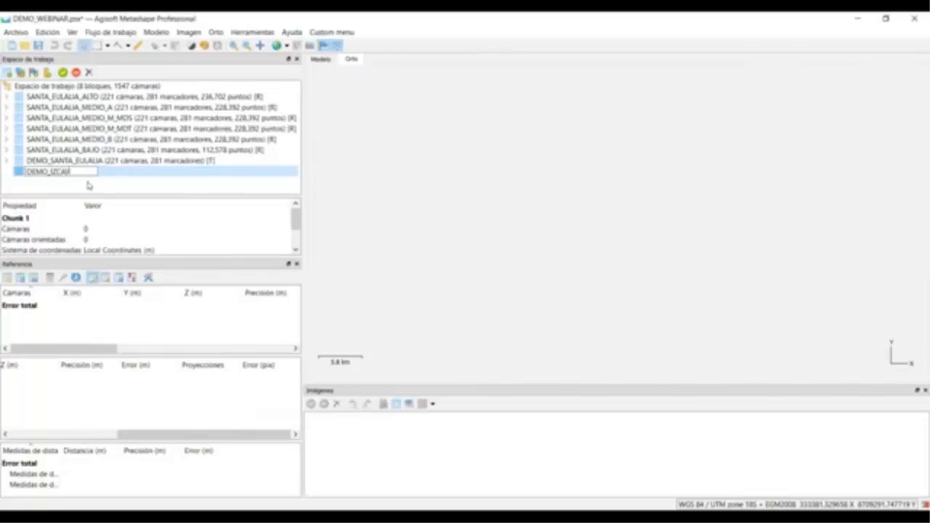
{"action": "type", "text": "CRUZ"}
{"action": "key", "text": "Return"}
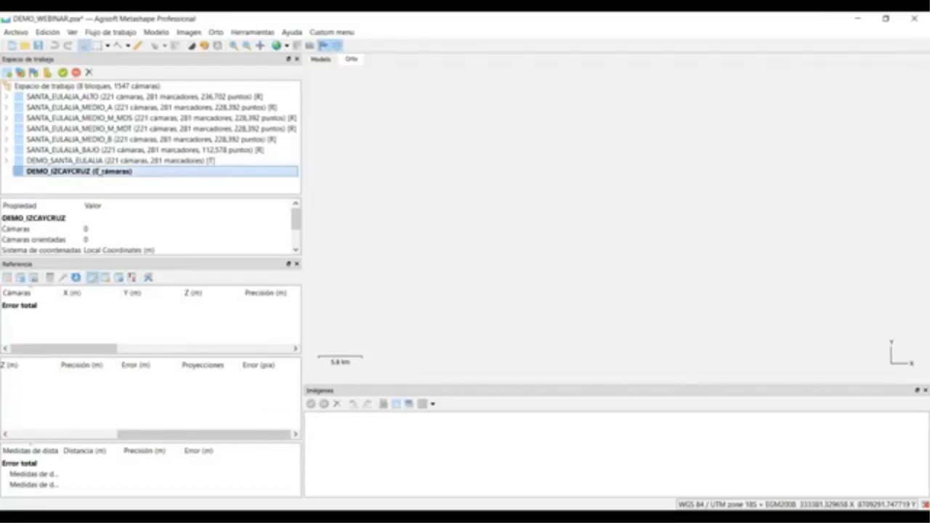
Step: Add the ISCAYCRUZ_CAN photo folder from 01_IMAGENES to the DEMO_IZCAYCRUZ chunk as individual cameras
{"action": "left_click", "coordinate": [116, 33]}
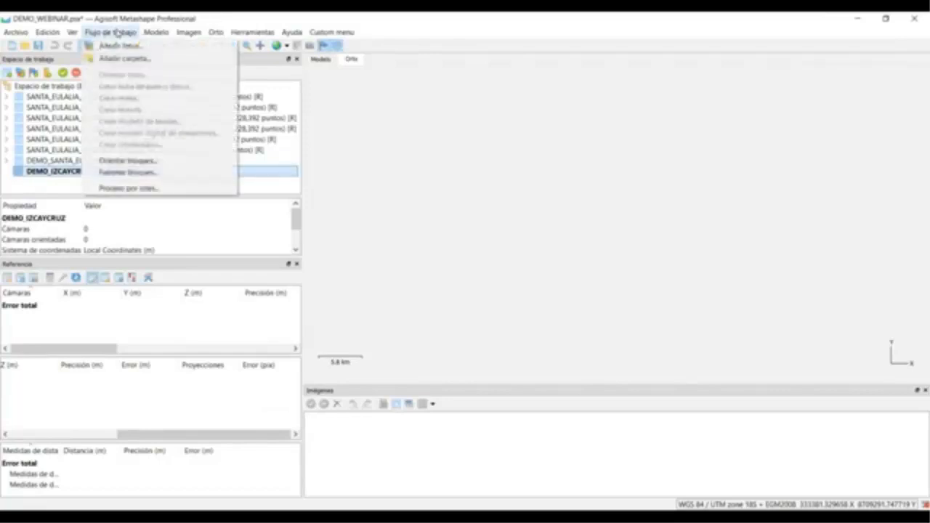
{"action": "left_click", "coordinate": [167, 61]}
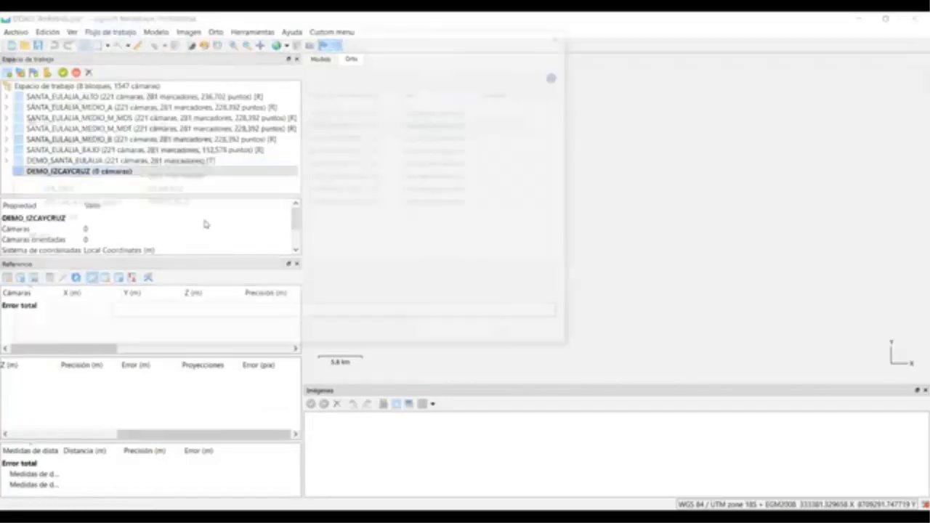
{"action": "left_click", "coordinate": [216, 54]}
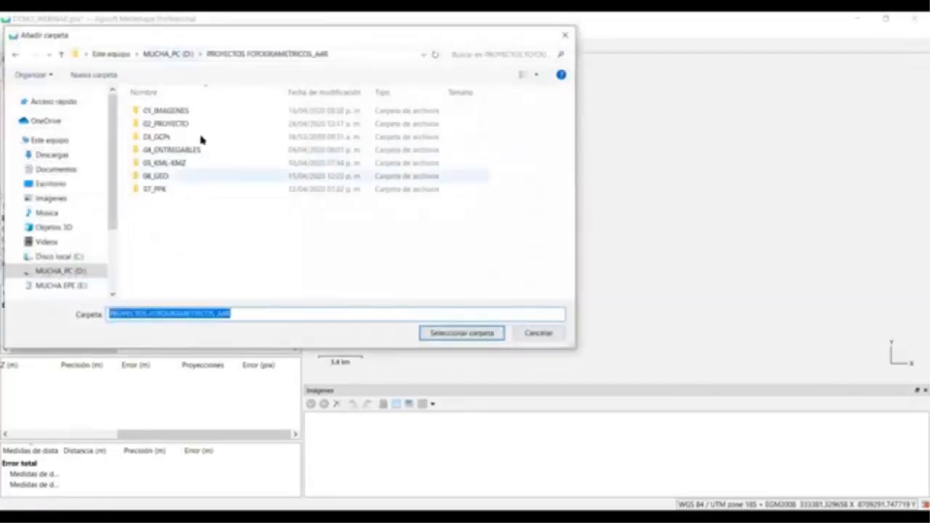
{"action": "double_click", "coordinate": [218, 110]}
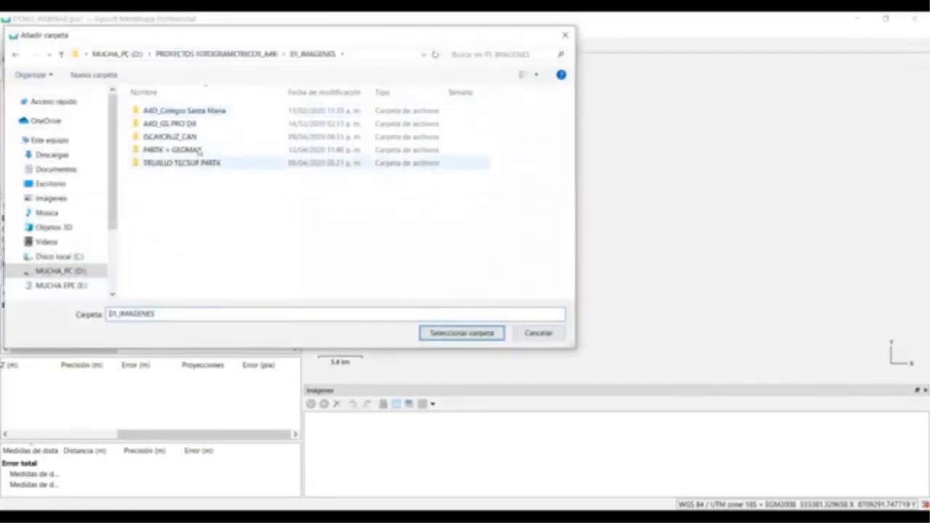
{"action": "left_click", "coordinate": [190, 137]}
{"action": "left_click", "coordinate": [471, 332]}
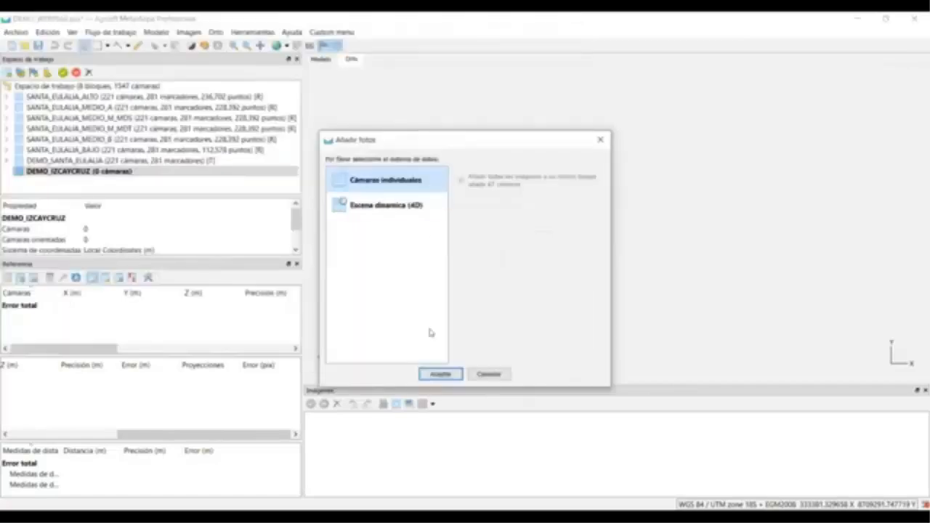
{"action": "left_click", "coordinate": [436, 374]}
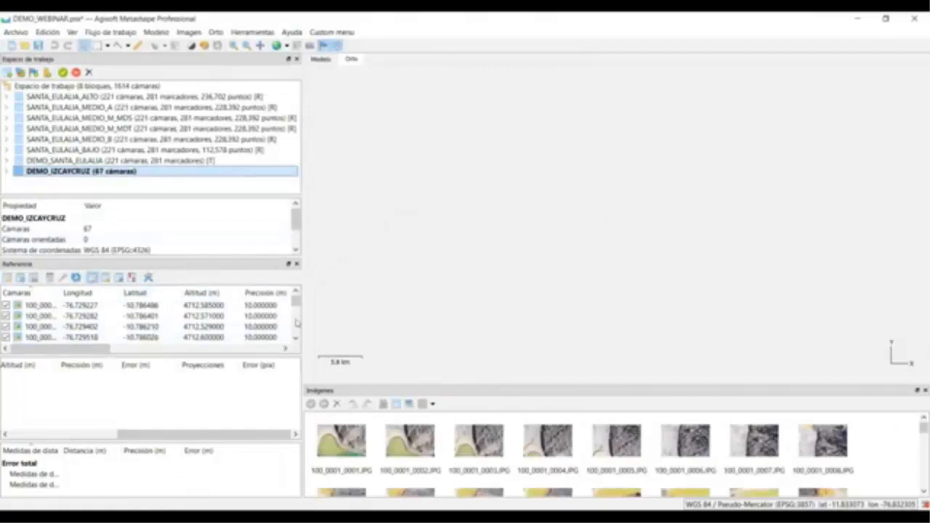
Step: Enlarge the camera reference list and import the GPS data from the photos' EXIF metadata for all cameras
{"action": "left_click_drag", "start_coordinate": [295, 357], "coordinate": [292, 409]}
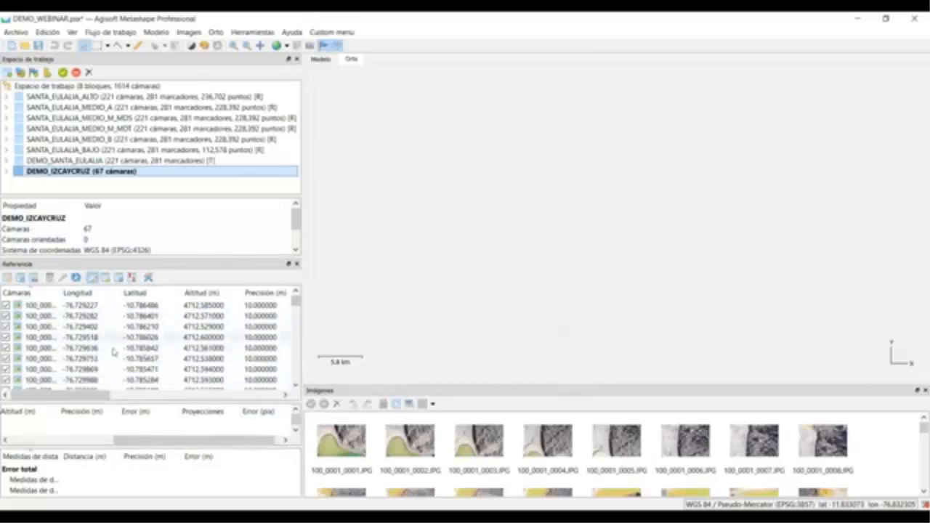
{"action": "left_click_drag", "start_coordinate": [106, 396], "coordinate": [78, 397]}
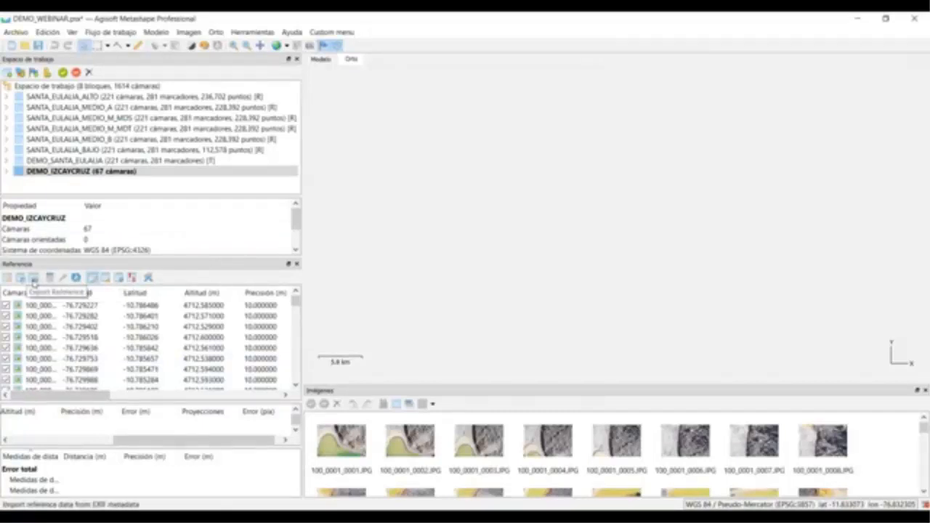
{"action": "left_click", "coordinate": [32, 282]}
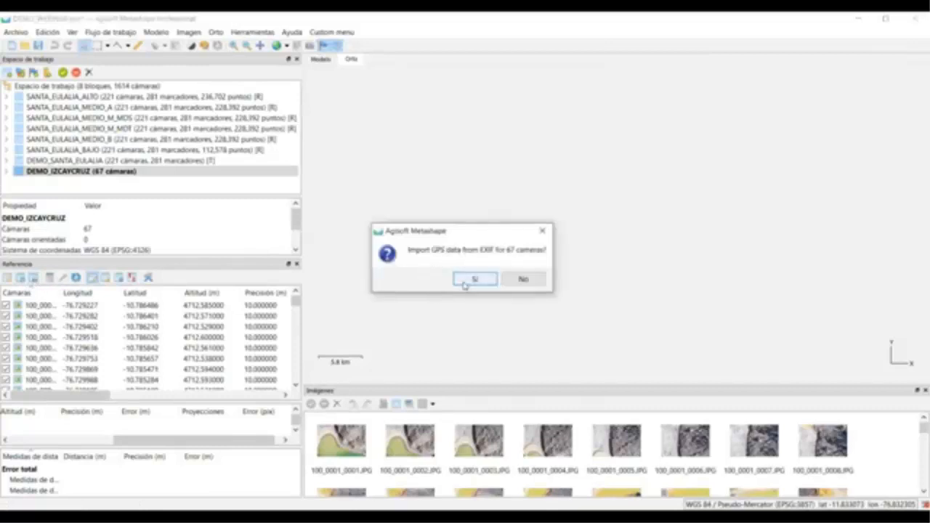
{"action": "left_click", "coordinate": [473, 278]}
{"action": "left_click_drag", "start_coordinate": [94, 394], "coordinate": [56, 395]}
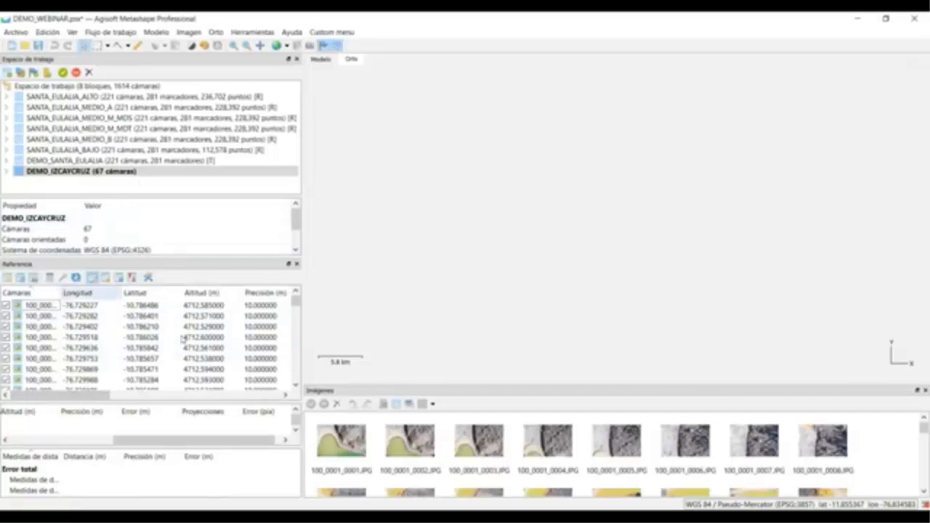
Step: Run the custom Add reference altitude script on the DEMO_IZCAYCRUZ cameras with a height of -200 m
{"action": "left_click", "coordinate": [204, 306]}
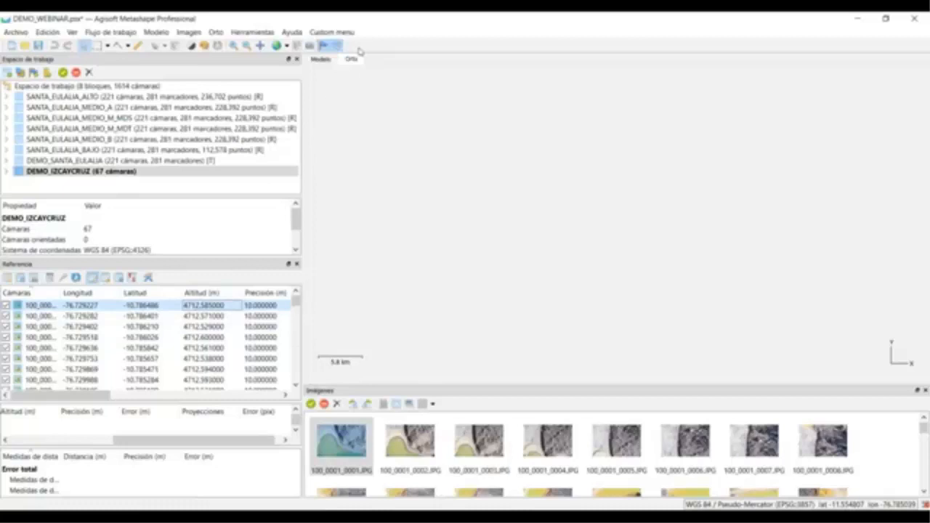
{"action": "left_click", "coordinate": [332, 32]}
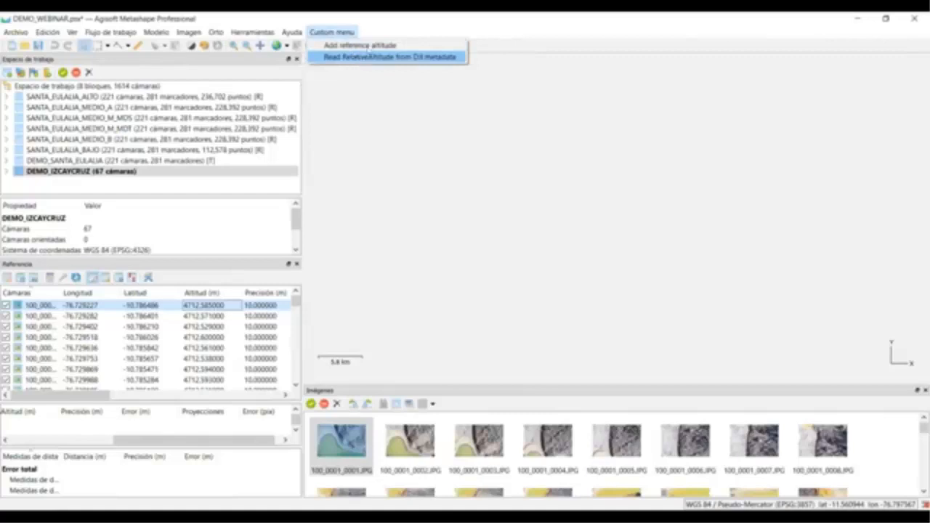
{"action": "left_click", "coordinate": [374, 46]}
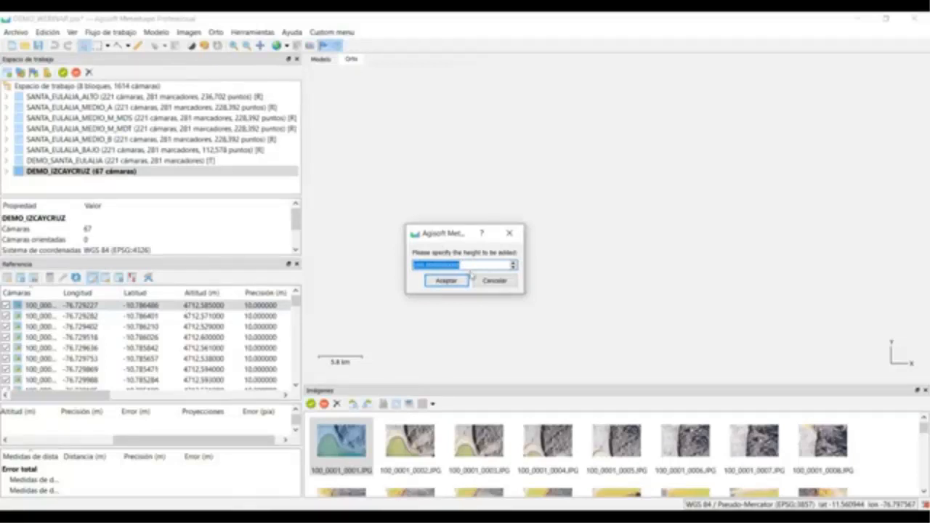
{"action": "type", "text": "-100"}
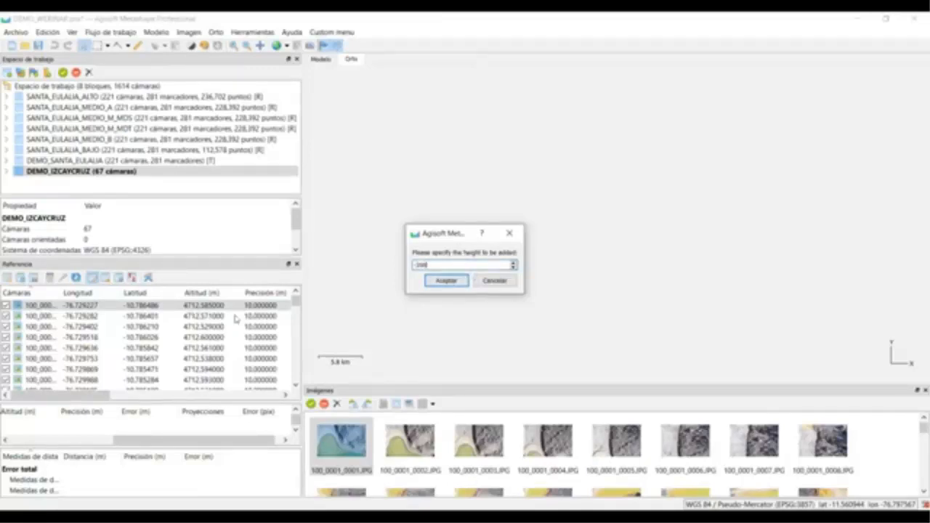
{"action": "left_click", "coordinate": [446, 281]}
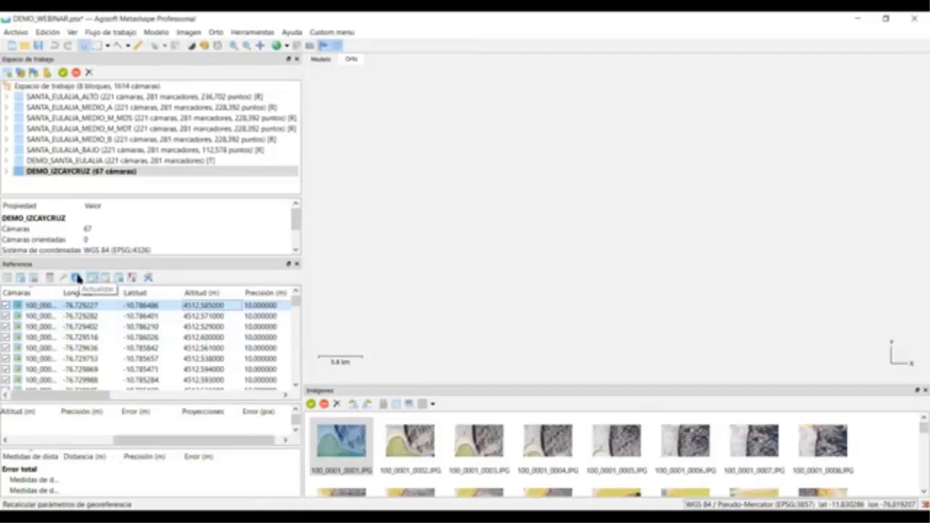
Step: Try to recalculate the georeferencing parameters of the DEMO_IZCAYCRUZ chunk
{"action": "left_click", "coordinate": [76, 279]}
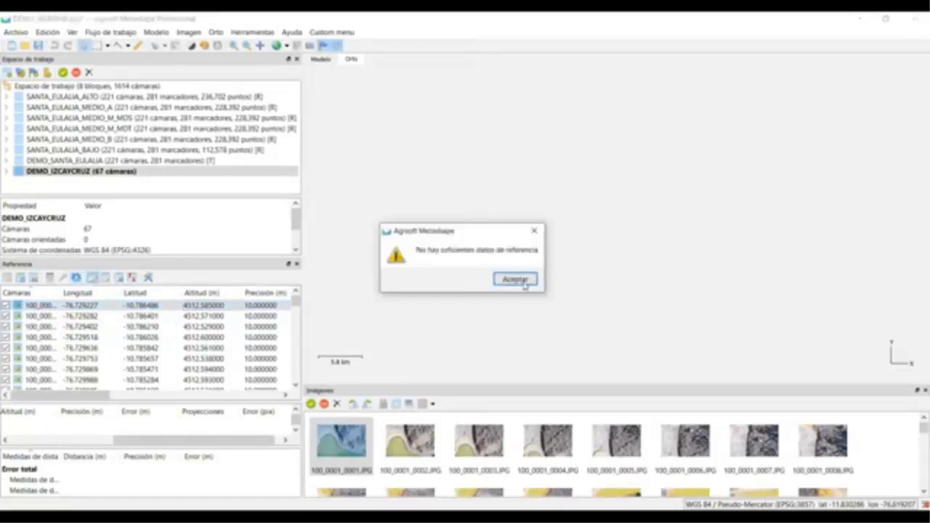
{"action": "left_click", "coordinate": [515, 280]}
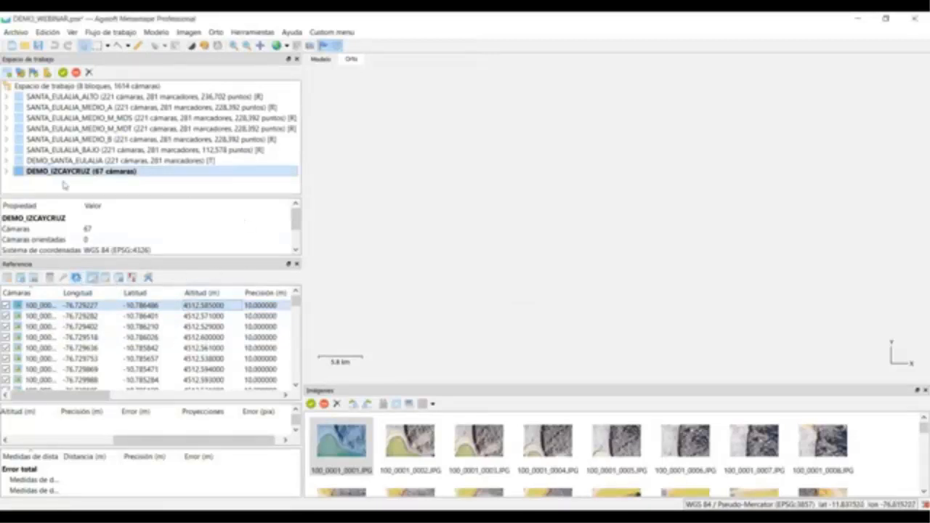
{"action": "left_click", "coordinate": [736, 66]}
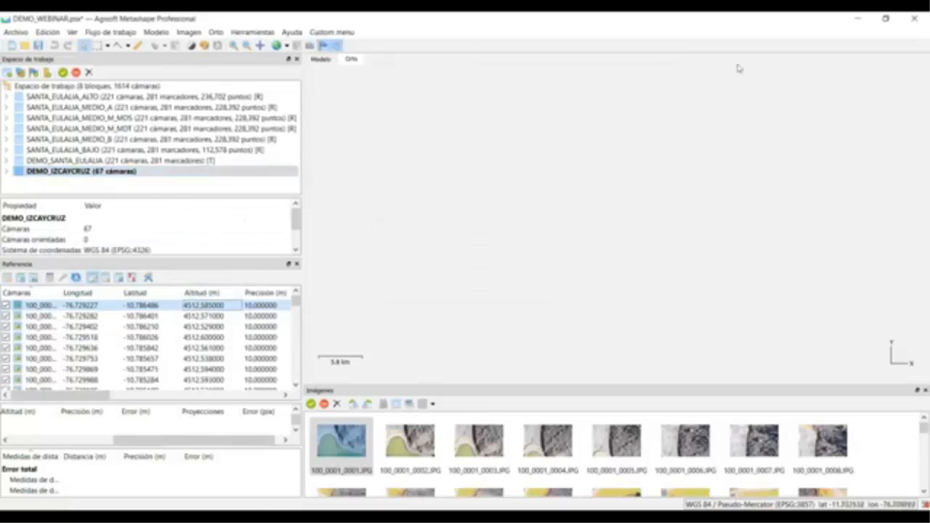
{"action": "scroll", "coordinate": [467, 307], "scroll_direction": "down", "scroll_amount": 1}
Step: Expand the SANTA_EULALIA_MEDIO_M_MDT chunk and display its tie points in the model view
{"action": "left_click", "coordinate": [95, 129]}
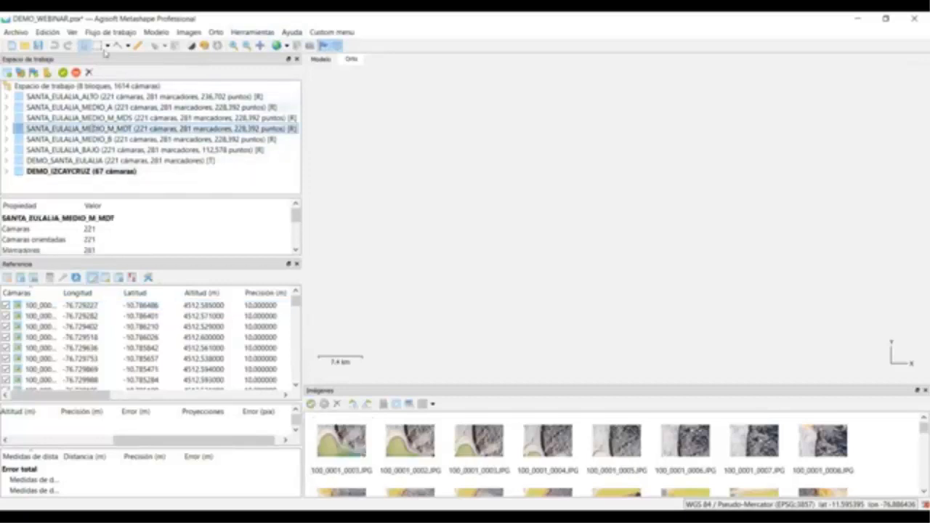
{"action": "left_click", "coordinate": [111, 33]}
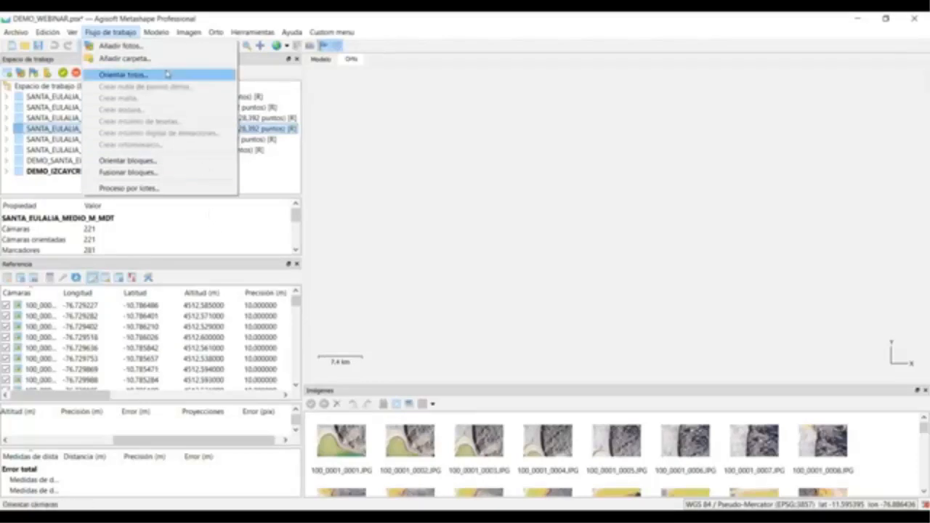
{"action": "left_click", "coordinate": [213, 236]}
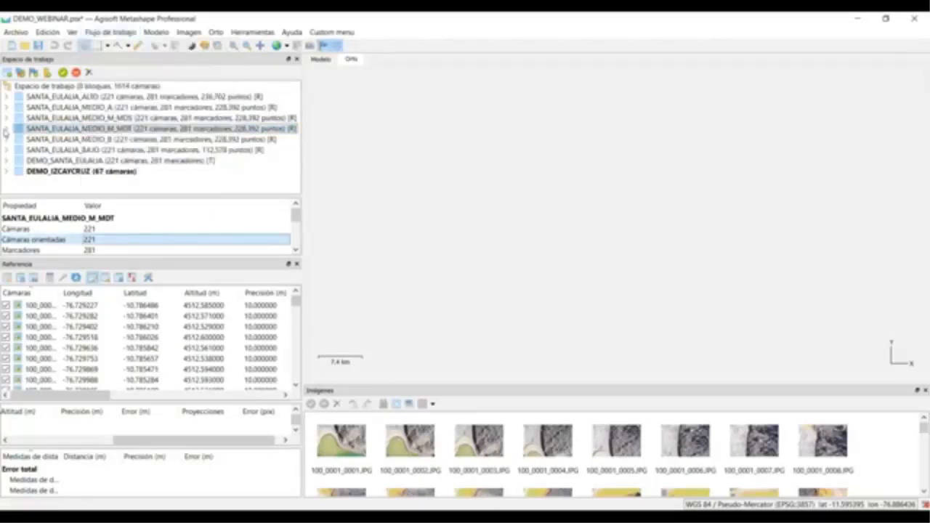
{"action": "left_click", "coordinate": [7, 128]}
{"action": "scroll", "coordinate": [116, 145], "scroll_direction": "down", "scroll_amount": 1}
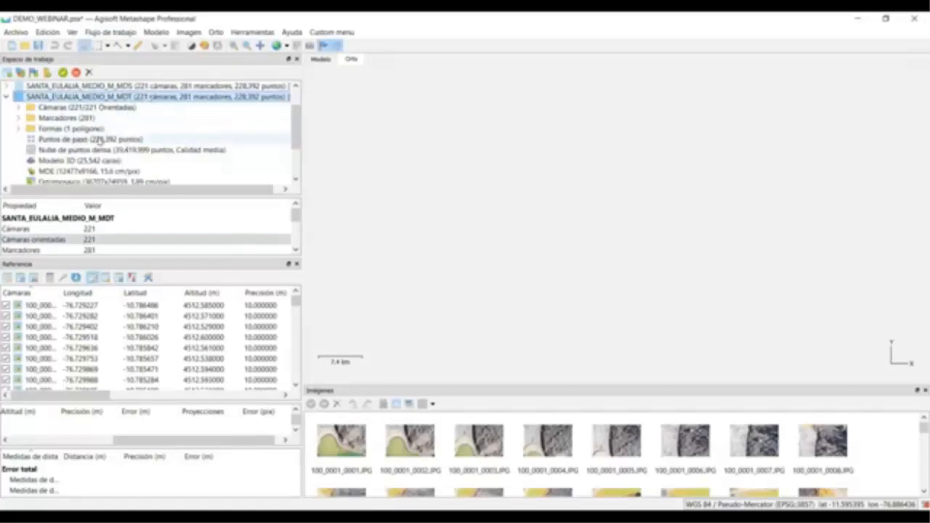
{"action": "double_click", "coordinate": [88, 140]}
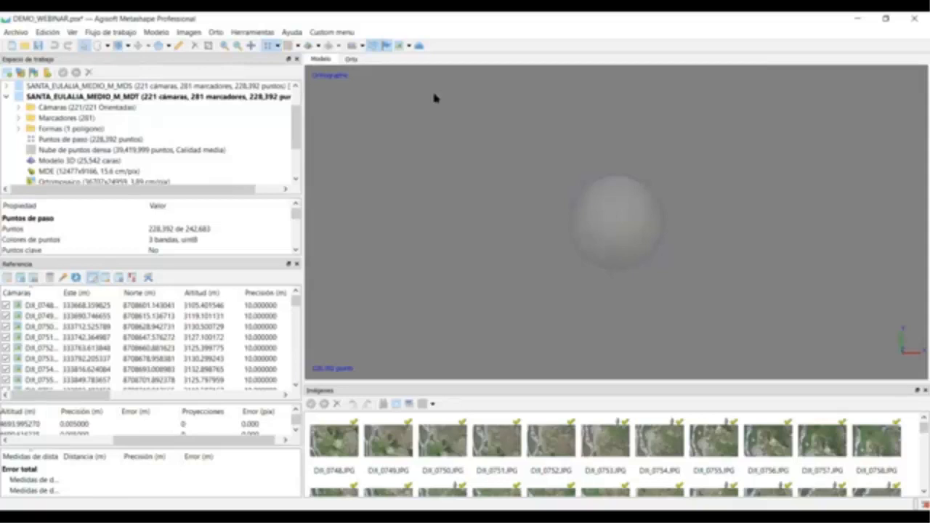
Step: Reset the model view and examine the chunk's tie point cloud and control points up close from an oblique angle
{"action": "left_click", "coordinate": [250, 45]}
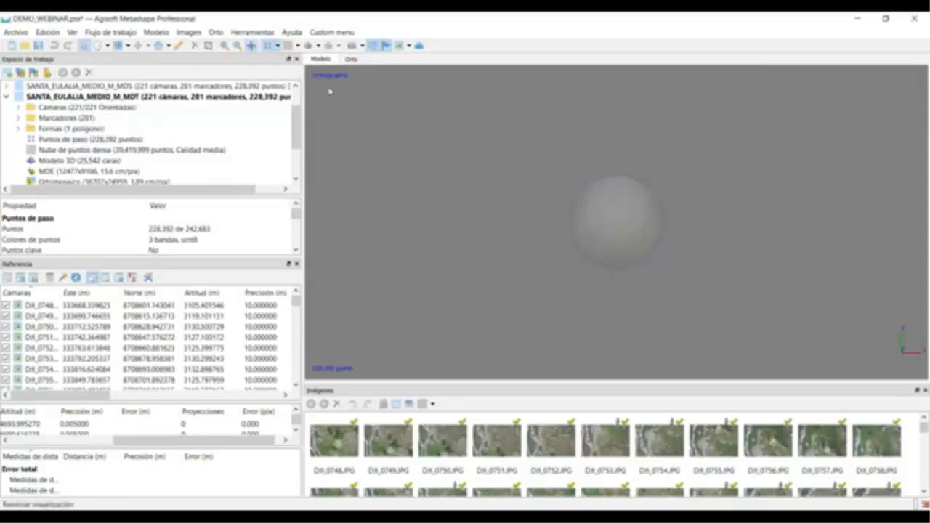
{"action": "scroll", "coordinate": [639, 291], "scroll_direction": "up", "scroll_amount": 6}
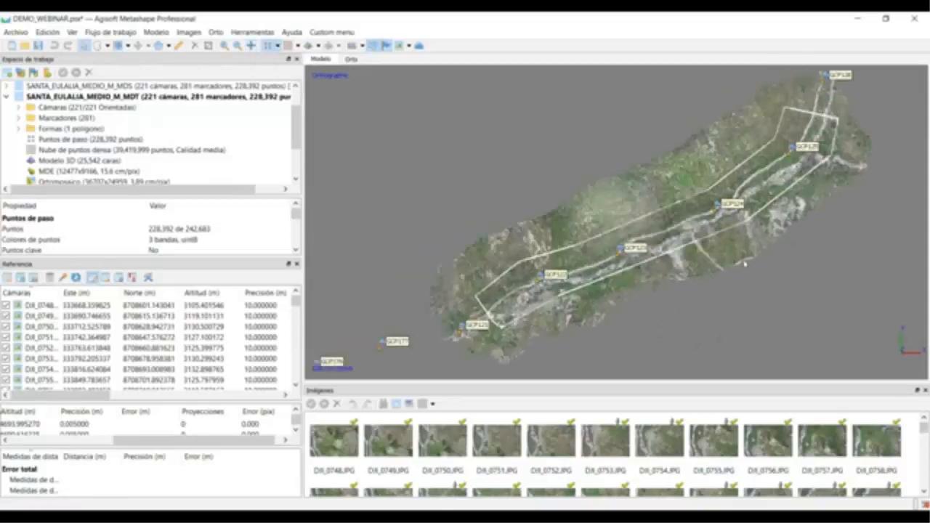
{"action": "left_click_drag", "start_coordinate": [660, 254], "coordinate": [501, 125]}
{"action": "left_click_drag", "start_coordinate": [804, 254], "coordinate": [538, 258]}
{"action": "middle_click_drag", "start_coordinate": [808, 231], "coordinate": [783, 227]}
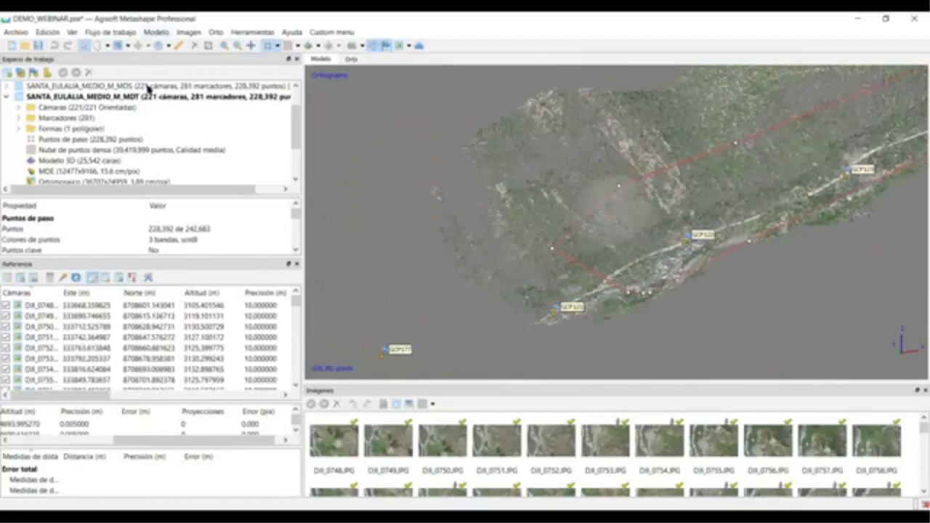
Step: Start building a dense point cloud for the SANTA_EULALIA_MEDIO_M_MDT chunk with the quality set to Media
{"action": "left_click", "coordinate": [112, 32]}
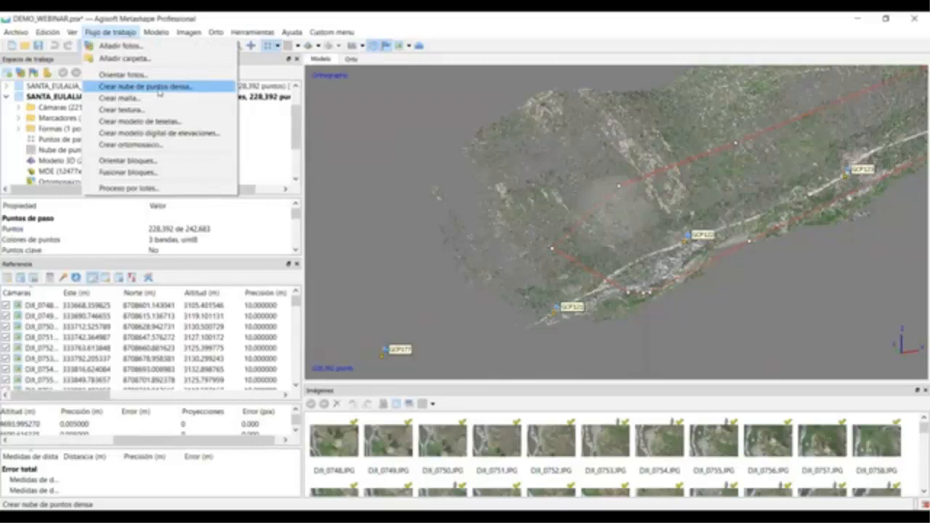
{"action": "left_click", "coordinate": [255, 225]}
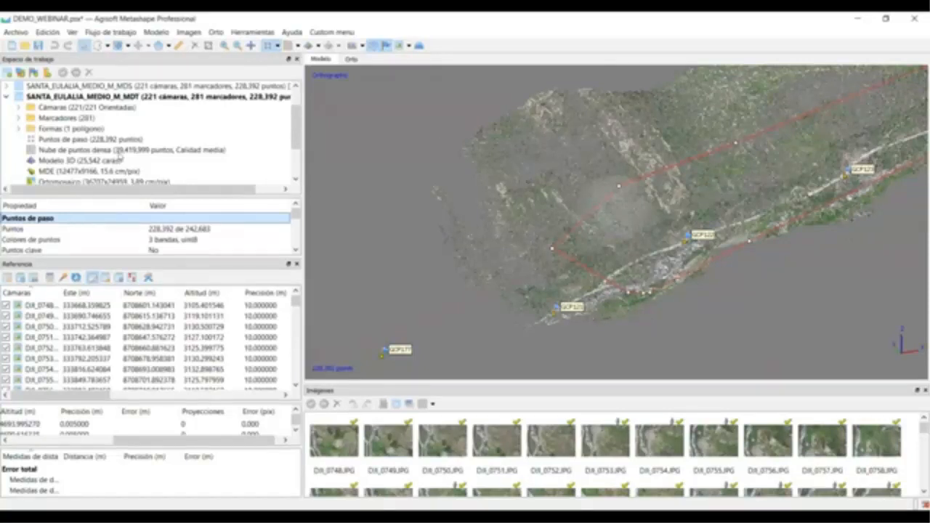
{"action": "left_click", "coordinate": [109, 31]}
{"action": "key", "text": "Escape"}
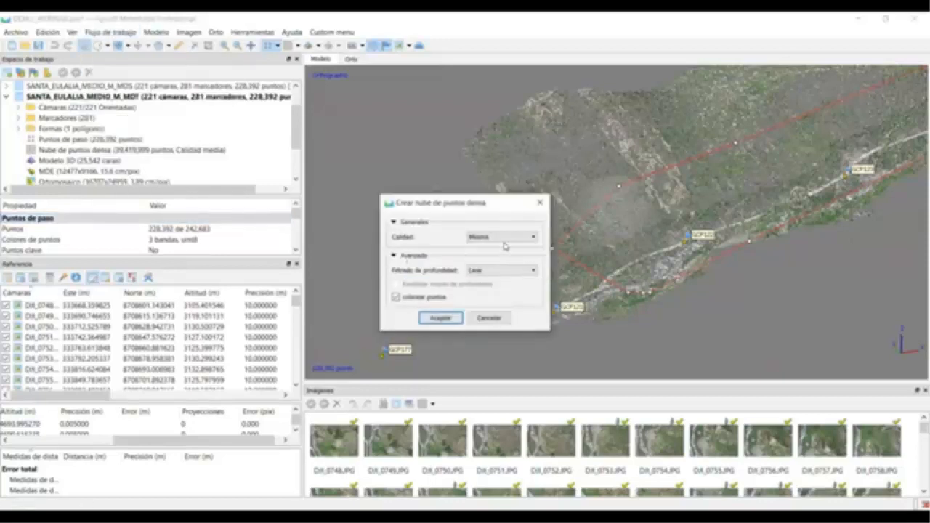
{"action": "left_click", "coordinate": [509, 245]}
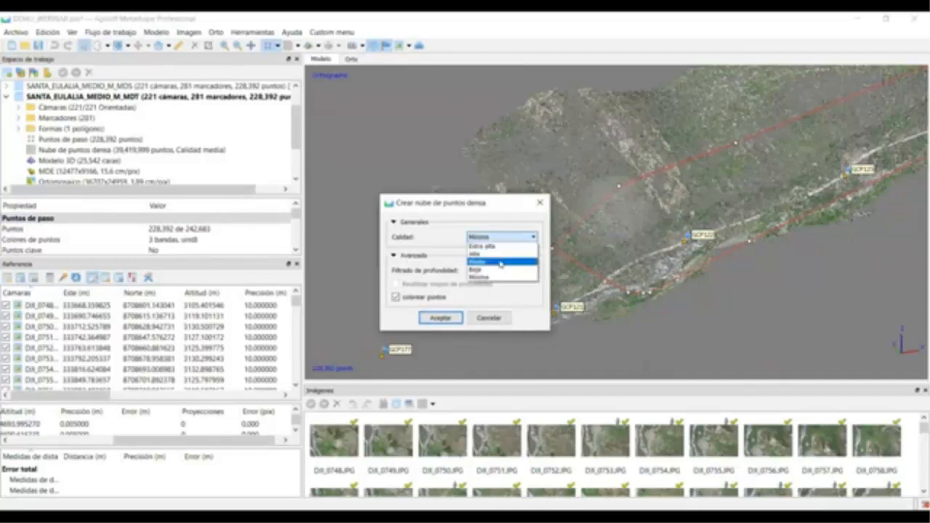
{"action": "left_click", "coordinate": [500, 264]}
{"action": "left_click", "coordinate": [499, 240]}
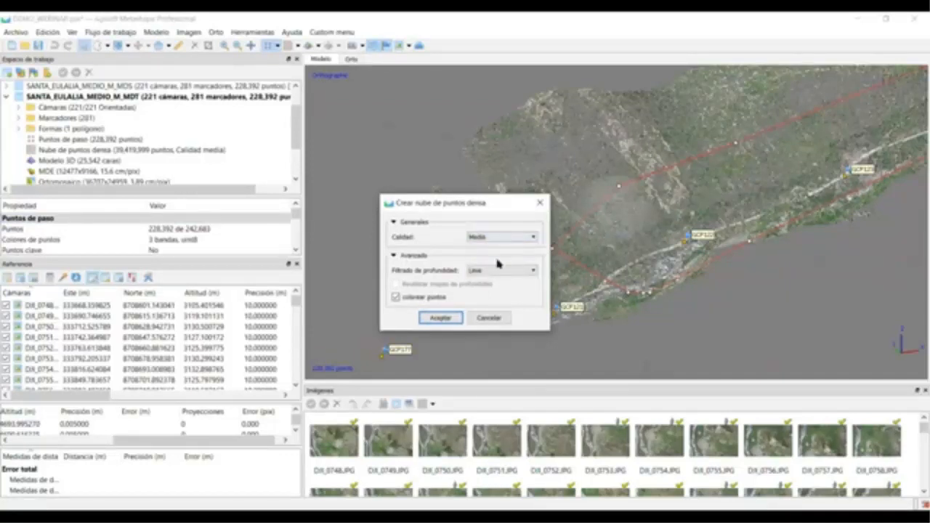
Step: Review the quality and depth filtering choices for the dense cloud and leave the settings without building it
{"action": "left_click", "coordinate": [506, 237]}
{"action": "left_click", "coordinate": [506, 236]}
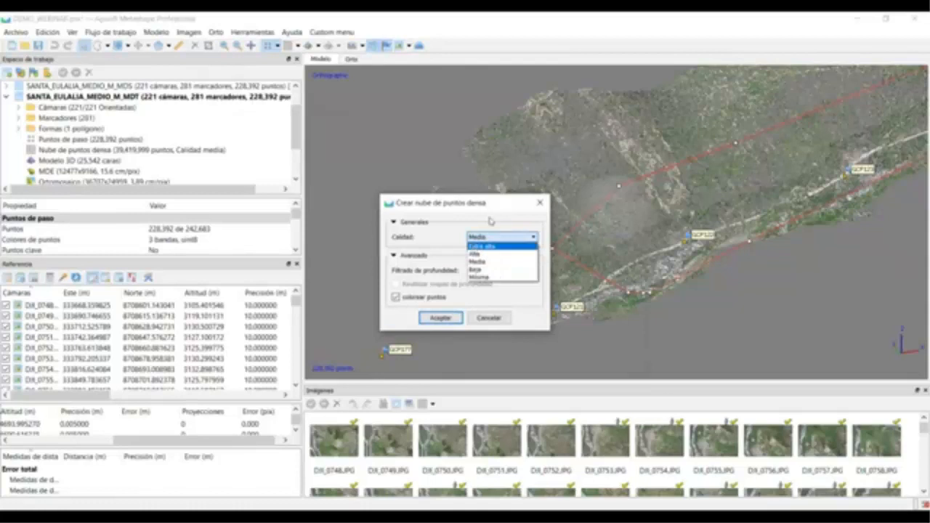
{"action": "left_click", "coordinate": [451, 263]}
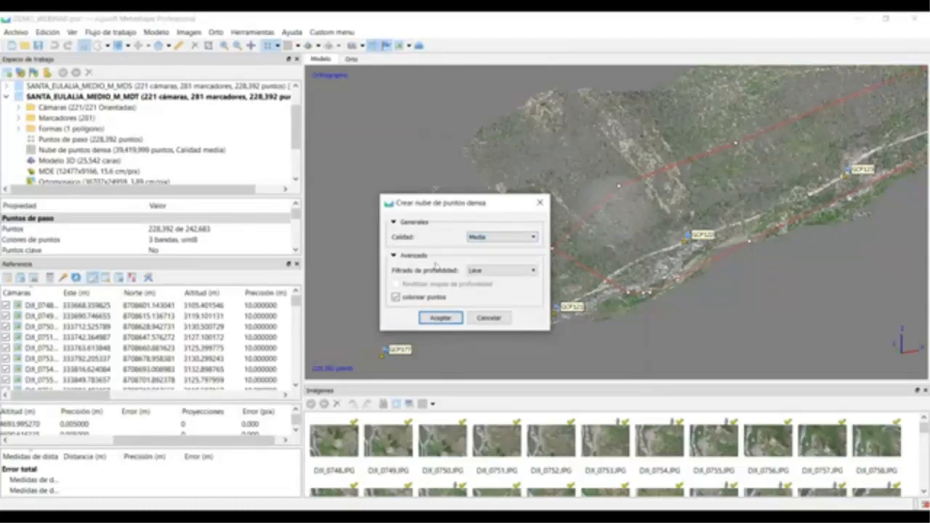
{"action": "left_click", "coordinate": [484, 270]}
{"action": "left_click", "coordinate": [500, 303]}
{"action": "left_click", "coordinate": [486, 320]}
Step: Display the chunk's dense point cloud and examine the hillside, road and river up close from several angles
{"action": "double_click", "coordinate": [65, 150]}
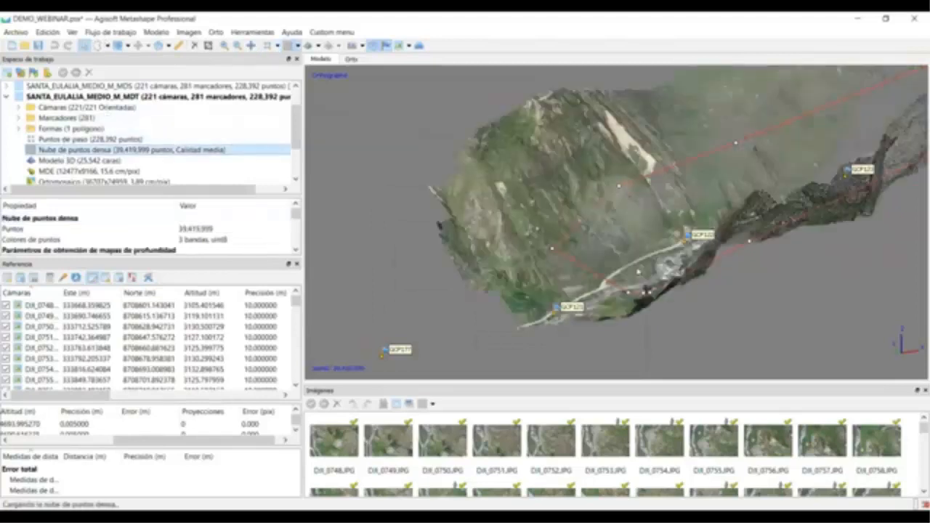
{"action": "left_click_drag", "start_coordinate": [704, 274], "coordinate": [772, 308]}
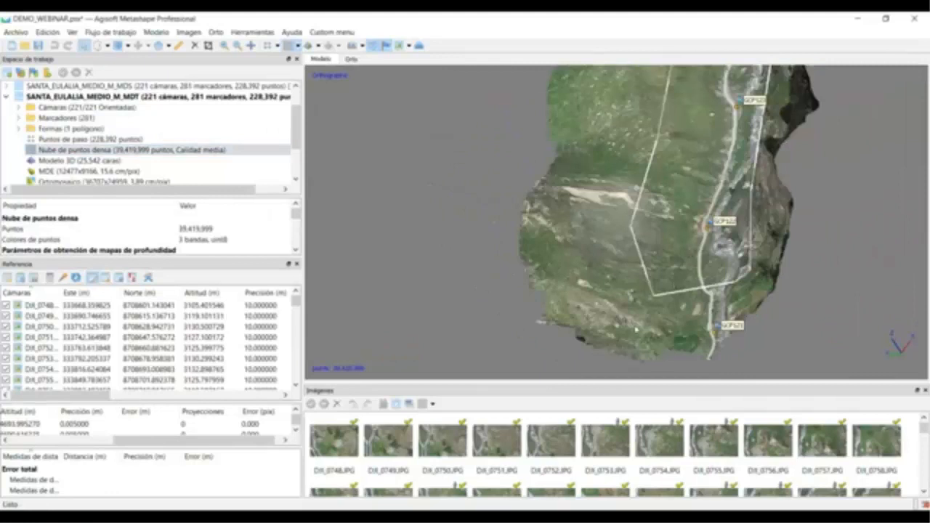
{"action": "scroll", "coordinate": [636, 329], "scroll_direction": "up", "scroll_amount": 3}
{"action": "middle_click_drag", "start_coordinate": [663, 333], "coordinate": [593, 212]}
{"action": "scroll", "coordinate": [629, 273], "scroll_direction": "up", "scroll_amount": 2}
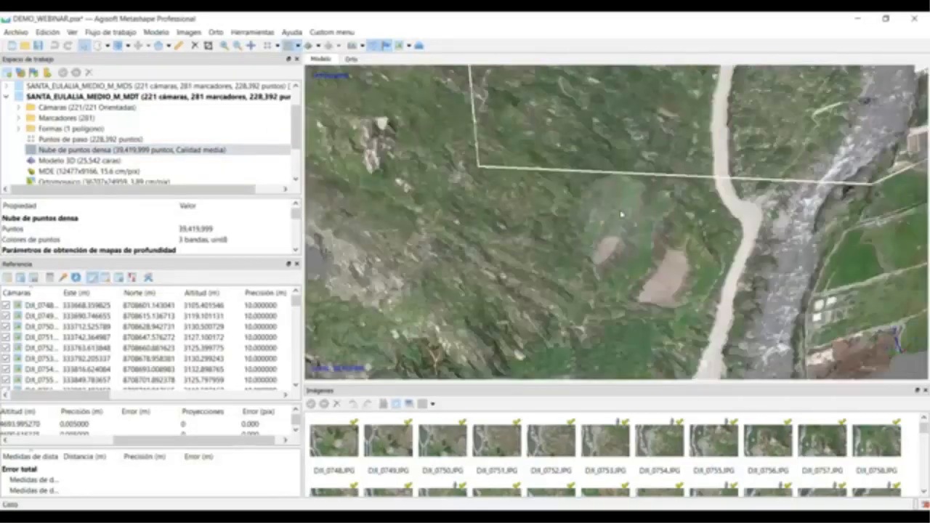
{"action": "scroll", "coordinate": [626, 213], "scroll_direction": "up", "scroll_amount": 2}
{"action": "scroll", "coordinate": [660, 204], "scroll_direction": "up", "scroll_amount": 2}
{"action": "left_click_drag", "start_coordinate": [660, 204], "coordinate": [603, 315]}
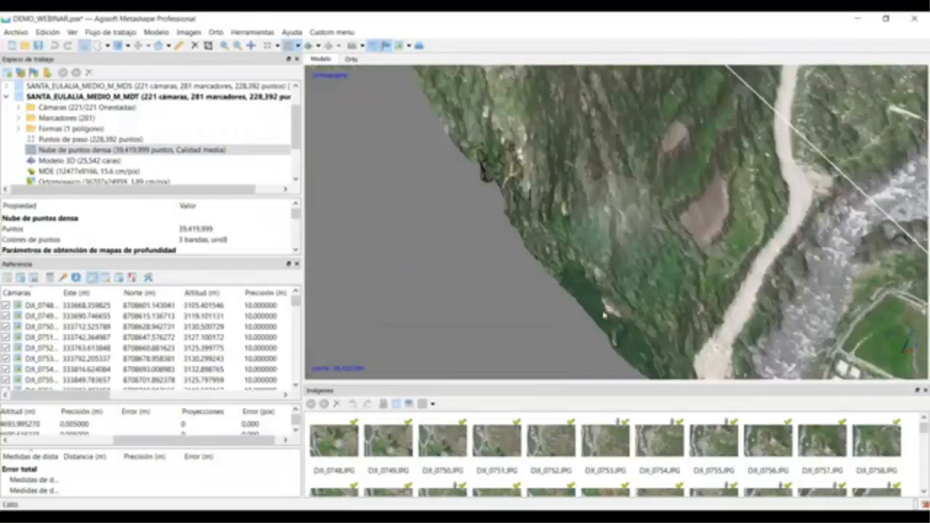
{"action": "middle_click_drag", "start_coordinate": [646, 185], "coordinate": [573, 299]}
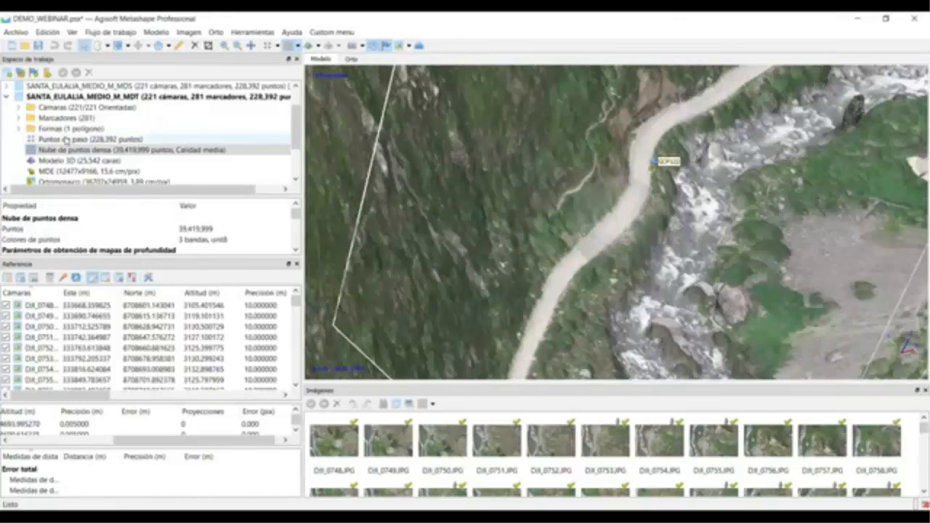
Step: Compare the tie points with the dense point cloud over the same area and inspect the vehicle on the road in the dense cloud
{"action": "double_click", "coordinate": [69, 140]}
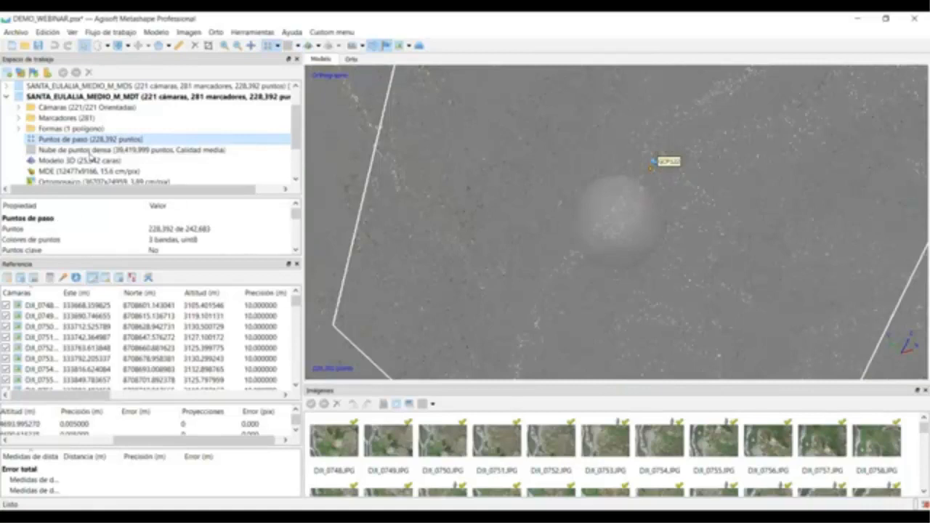
{"action": "double_click", "coordinate": [90, 154]}
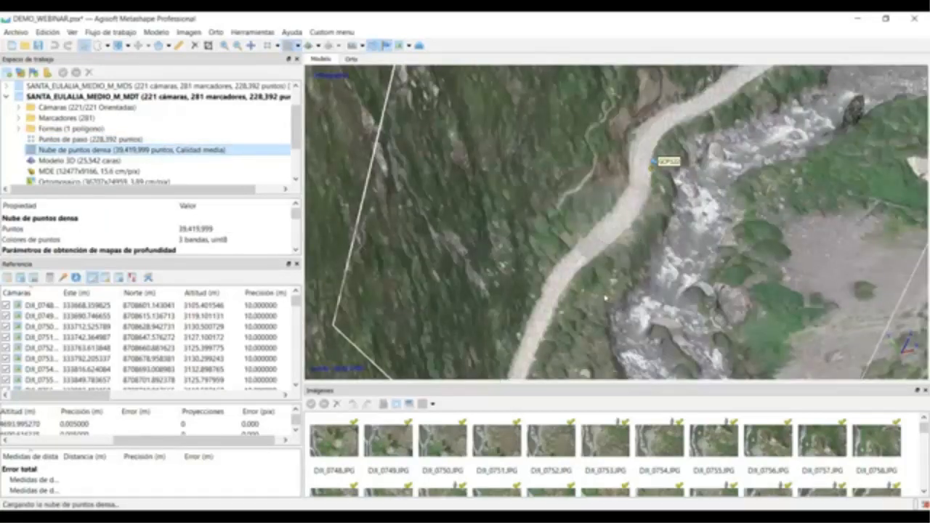
{"action": "scroll", "coordinate": [674, 259], "scroll_direction": "up", "scroll_amount": 4}
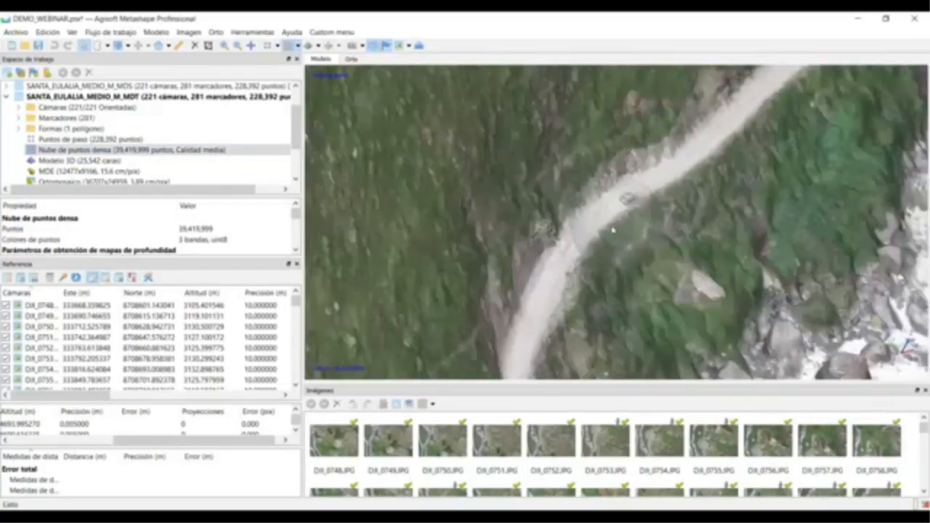
{"action": "scroll", "coordinate": [551, 242], "scroll_direction": "up", "scroll_amount": 2}
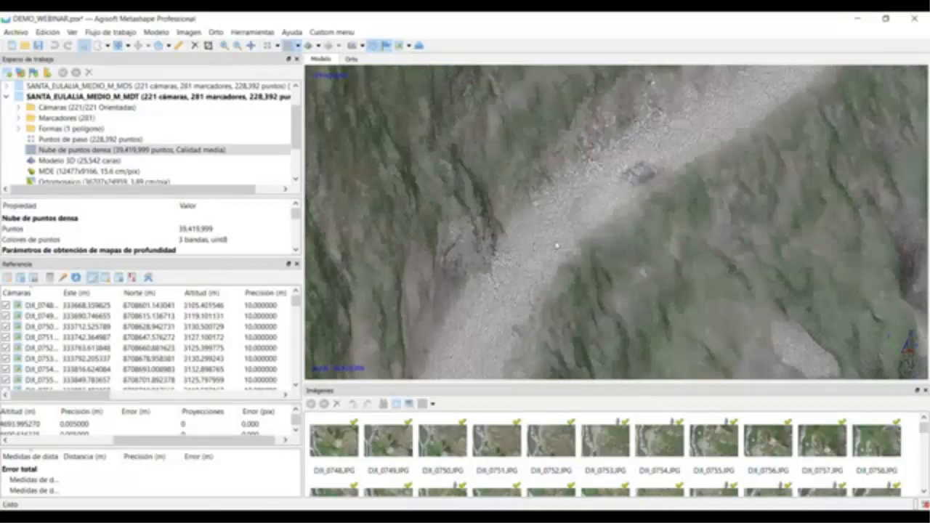
{"action": "scroll", "coordinate": [514, 274], "scroll_direction": "up", "scroll_amount": 2}
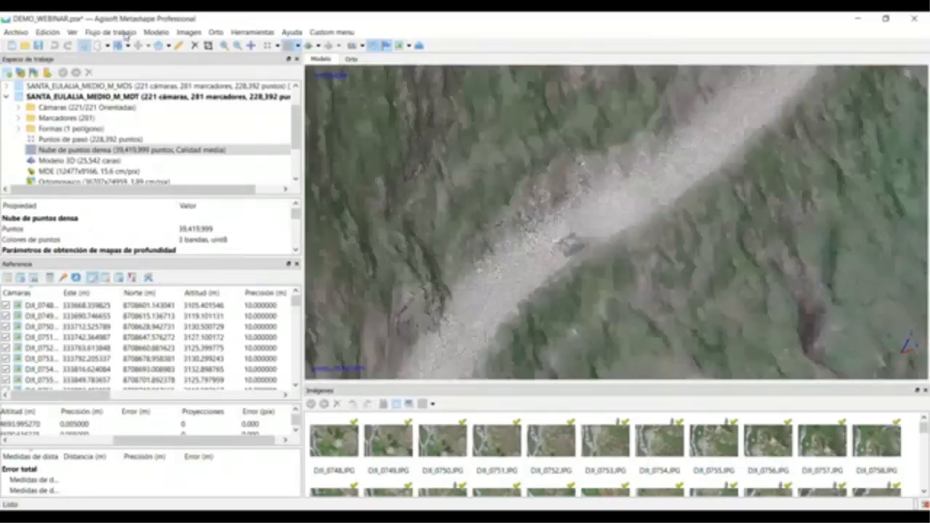
{"action": "left_click", "coordinate": [116, 33]}
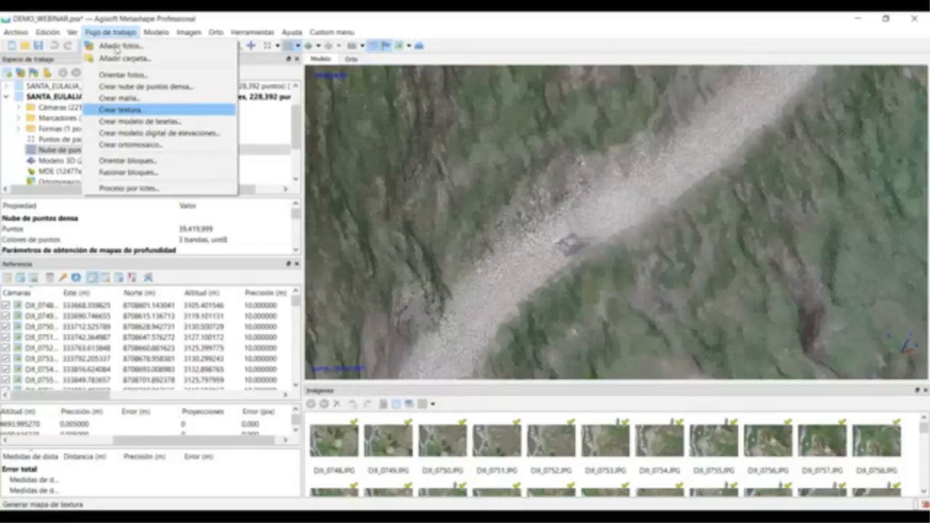
{"action": "left_click", "coordinate": [116, 34]}
{"action": "left_click", "coordinate": [116, 33]}
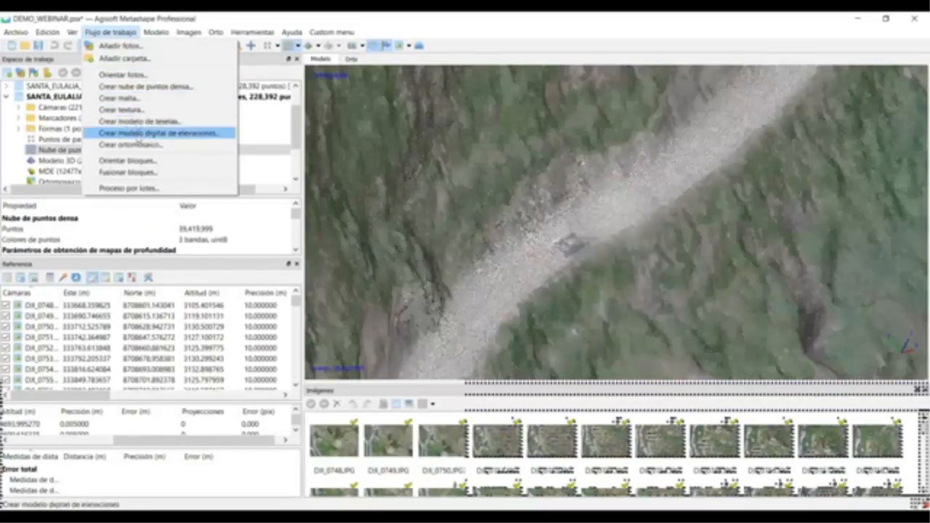
{"action": "left_click", "coordinate": [20, 152]}
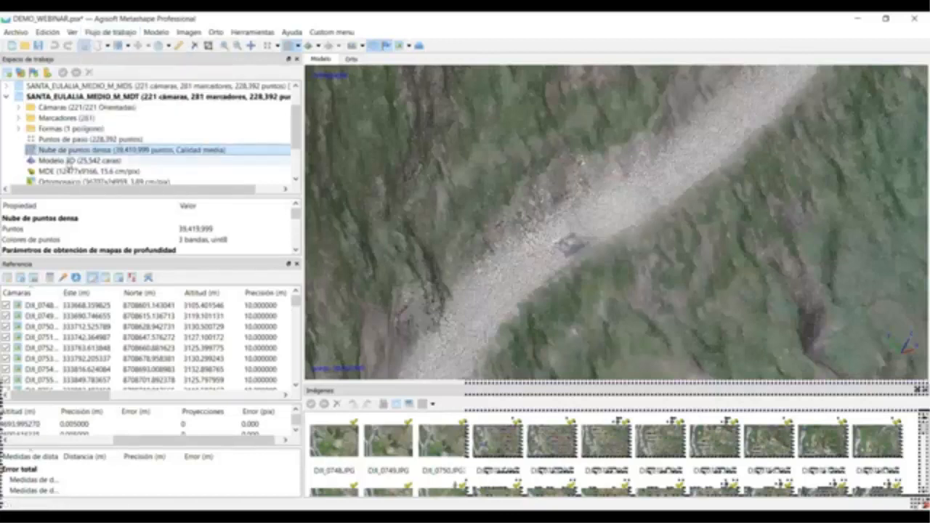
Step: Display the chunk's 3D model and examine the road and the clearing beside the river up close
{"action": "double_click", "coordinate": [69, 161]}
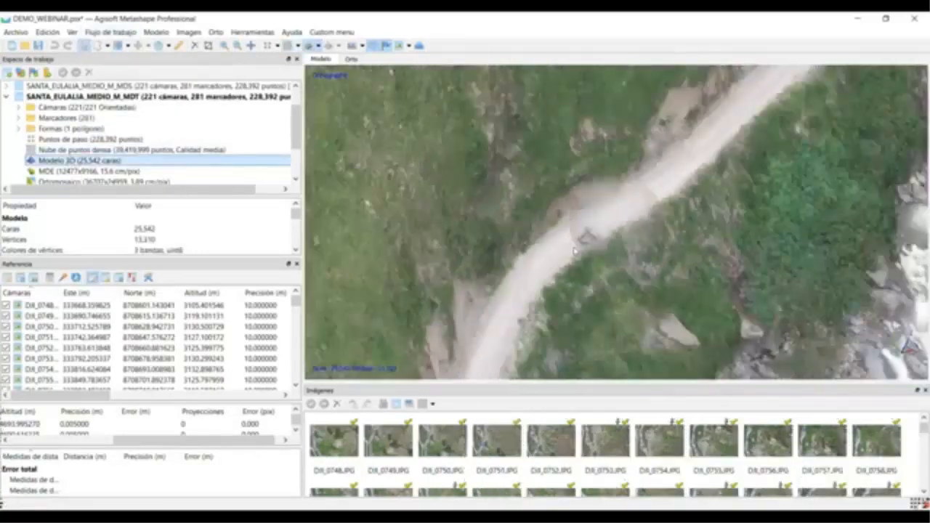
{"action": "scroll", "coordinate": [574, 251], "scroll_direction": "down", "scroll_amount": 5}
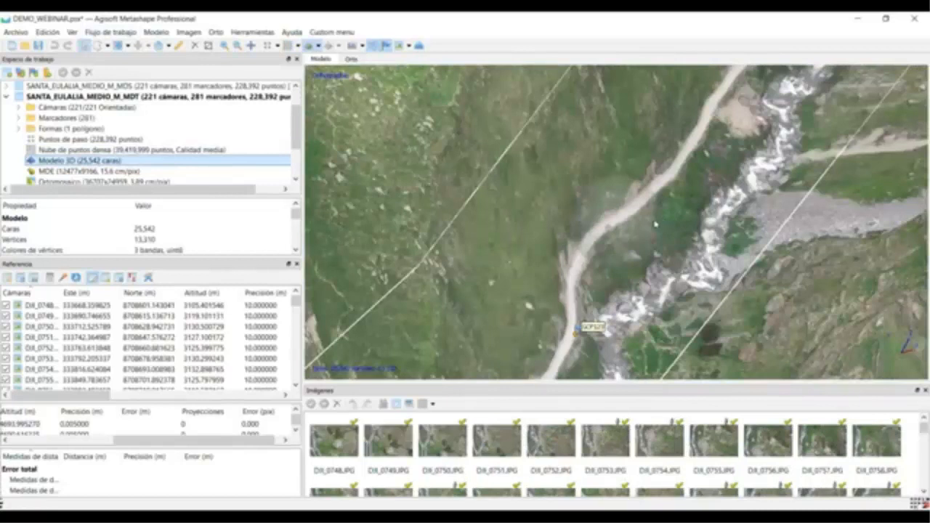
{"action": "scroll", "coordinate": [655, 224], "scroll_direction": "down", "scroll_amount": 1}
{"action": "left_click_drag", "start_coordinate": [652, 231], "coordinate": [684, 265]}
{"action": "middle_click_drag", "start_coordinate": [684, 264], "coordinate": [843, 349]}
{"action": "scroll", "coordinate": [715, 280], "scroll_direction": "up", "scroll_amount": 3}
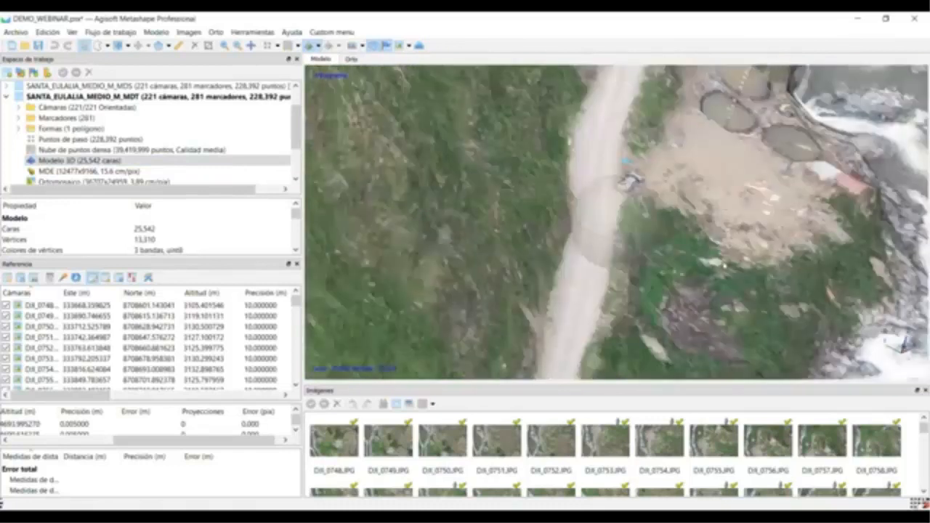
{"action": "scroll", "coordinate": [772, 183], "scroll_direction": "down", "scroll_amount": 2}
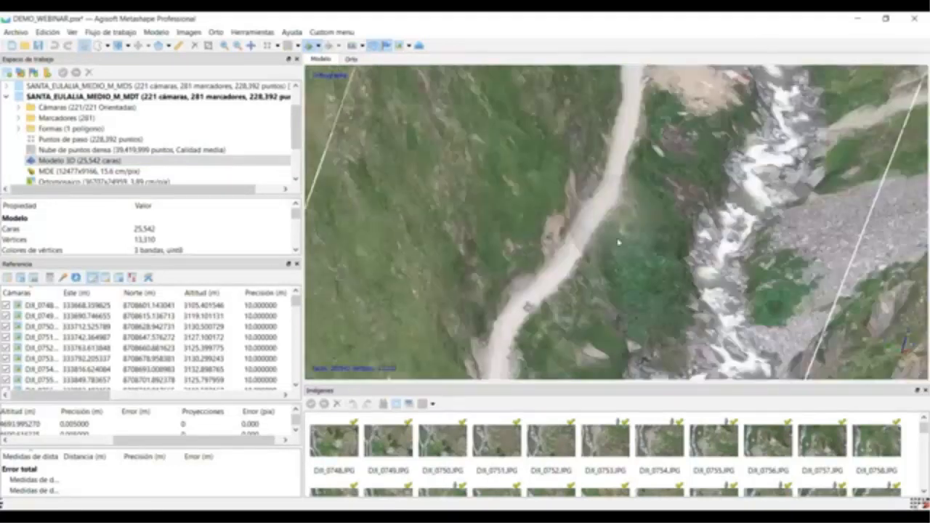
Step: Follow the road and river across the 3D model to inspect the terrain and buildings near the boundary polygon's edge
{"action": "middle_click_drag", "start_coordinate": [529, 306], "coordinate": [578, 229]}
{"action": "mouse_move", "coordinate": [574, 341]}
{"action": "middle_mouse_down"}
{"action": "mouse_move", "coordinate": [681, 197]}
{"action": "mouse_move", "coordinate": [705, 117]}
{"action": "middle_mouse_up"}
{"action": "mouse_move", "coordinate": [573, 342]}
{"action": "middle_mouse_down"}
{"action": "mouse_move", "coordinate": [605, 315]}
{"action": "mouse_move", "coordinate": [691, 156]}
{"action": "middle_mouse_up"}
{"action": "scroll", "coordinate": [697, 229], "scroll_direction": "down", "scroll_amount": 2}
{"action": "scroll", "coordinate": [698, 230], "scroll_direction": "up", "scroll_amount": 2}
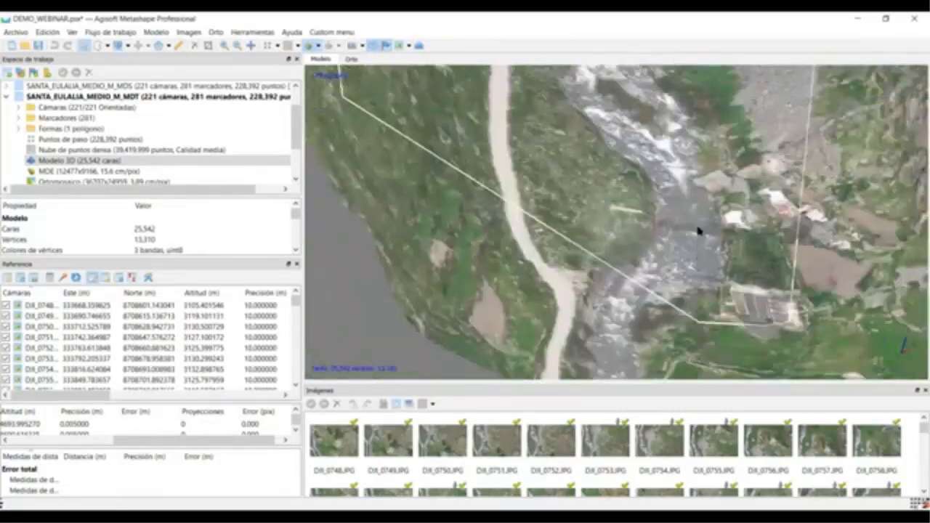
{"action": "middle_click_drag", "start_coordinate": [599, 127], "coordinate": [598, 238]}
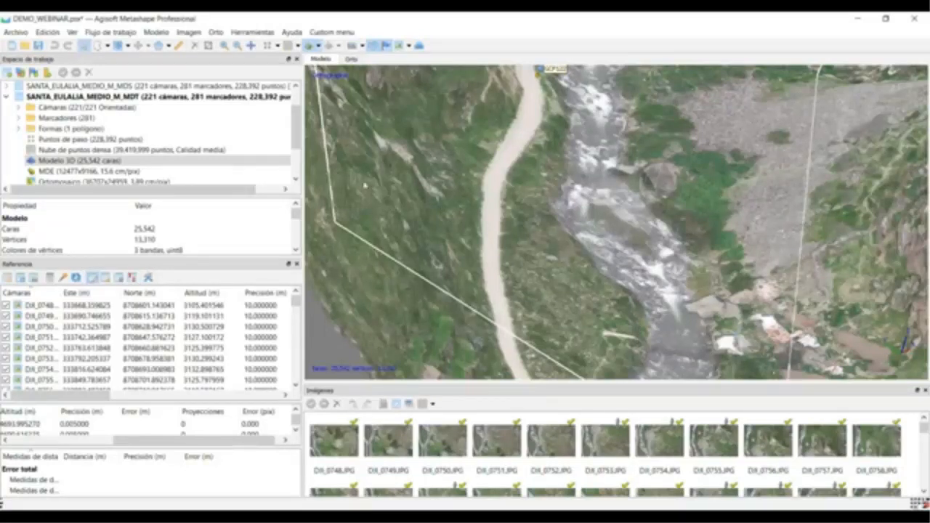
Step: Check the properties of the MDE and the dense cloud, and open the settings for creating a digital elevation model
{"action": "left_click", "coordinate": [63, 172]}
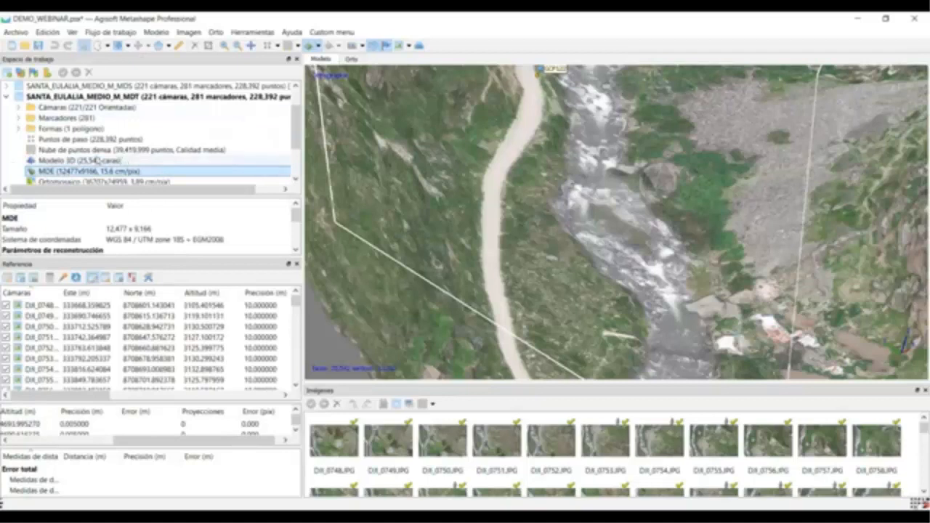
{"action": "left_click", "coordinate": [105, 149]}
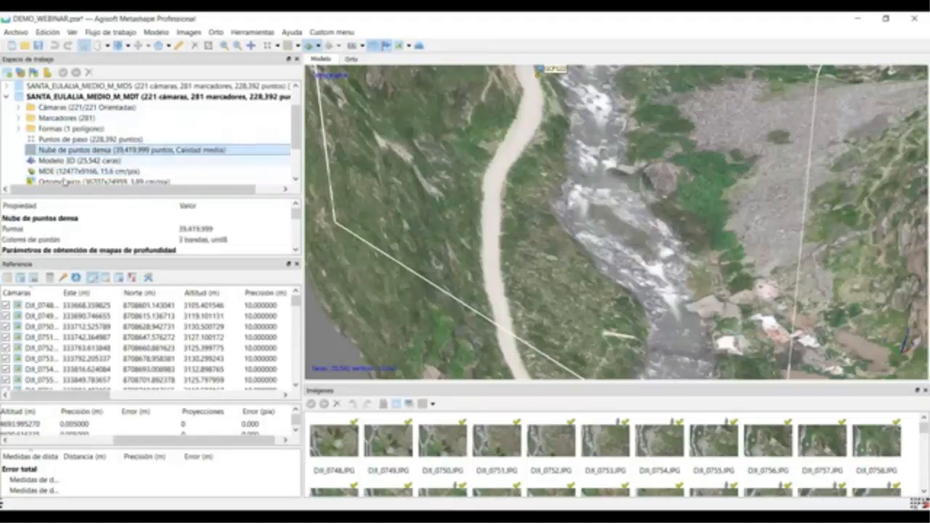
{"action": "left_click", "coordinate": [109, 32]}
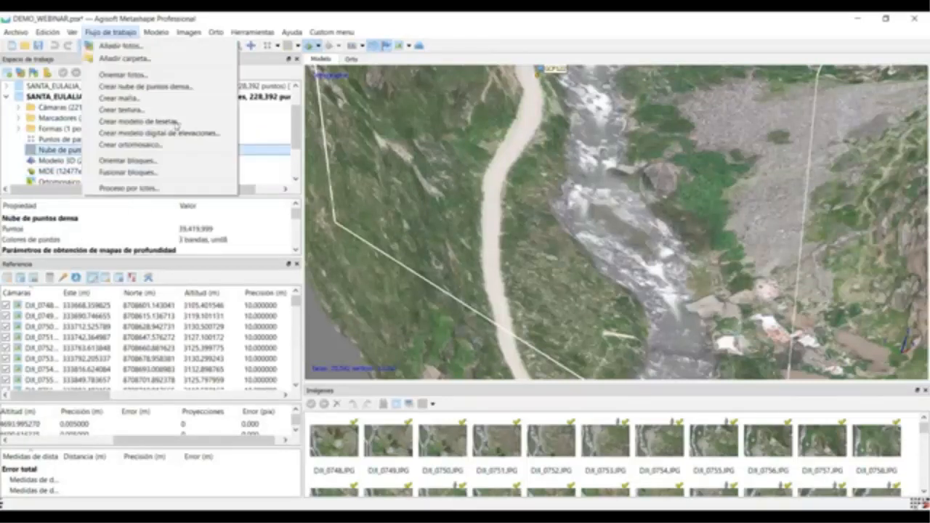
{"action": "left_click", "coordinate": [142, 134]}
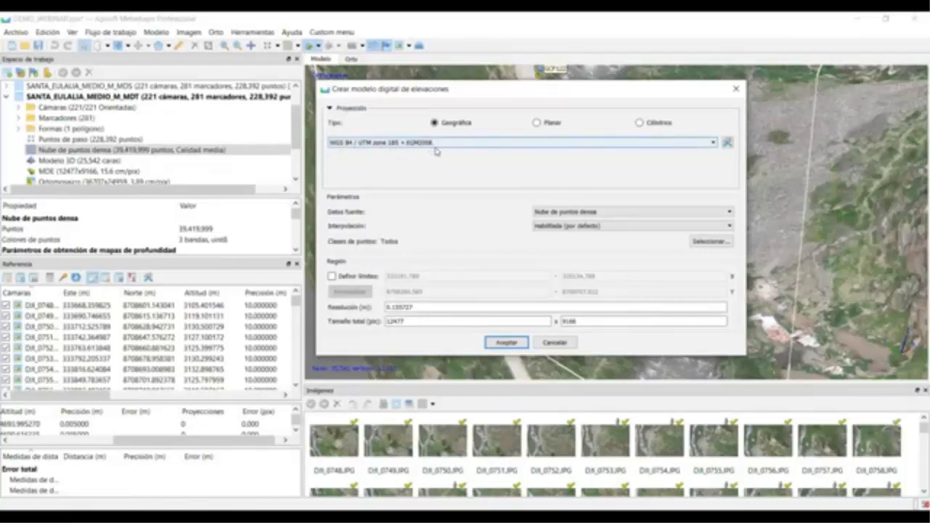
Step: Review the elevation model's source data options, trying Malla as source, check the interpolation options, and close the settings without building it
{"action": "left_click", "coordinate": [560, 212]}
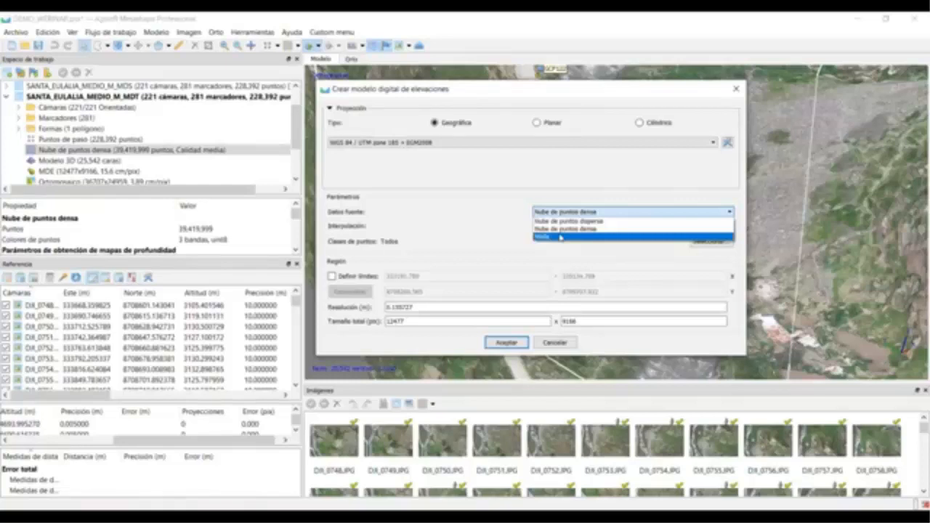
{"action": "left_click", "coordinate": [615, 227]}
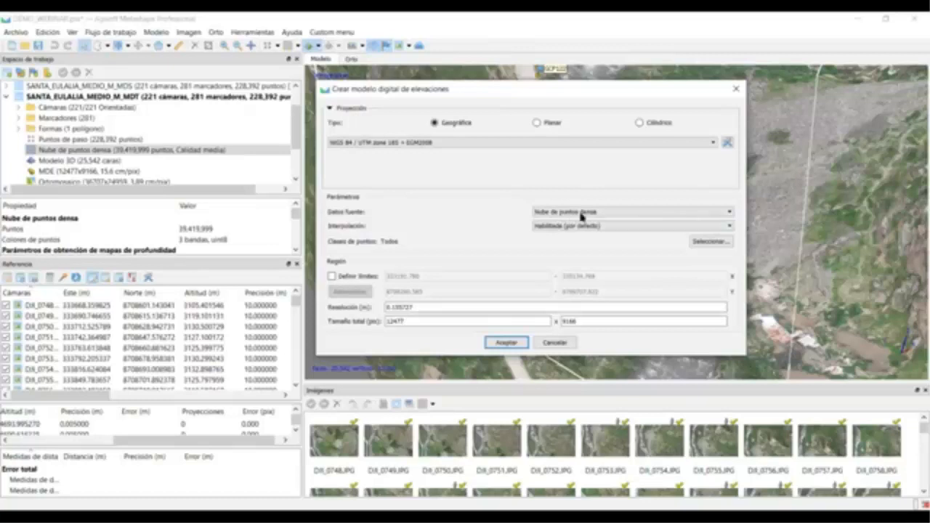
{"action": "left_click", "coordinate": [582, 213]}
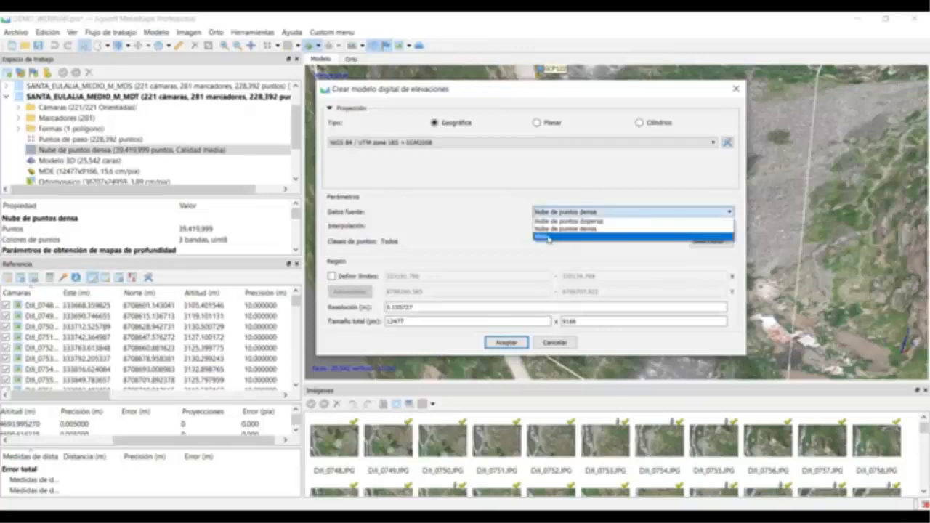
{"action": "left_click", "coordinate": [558, 237]}
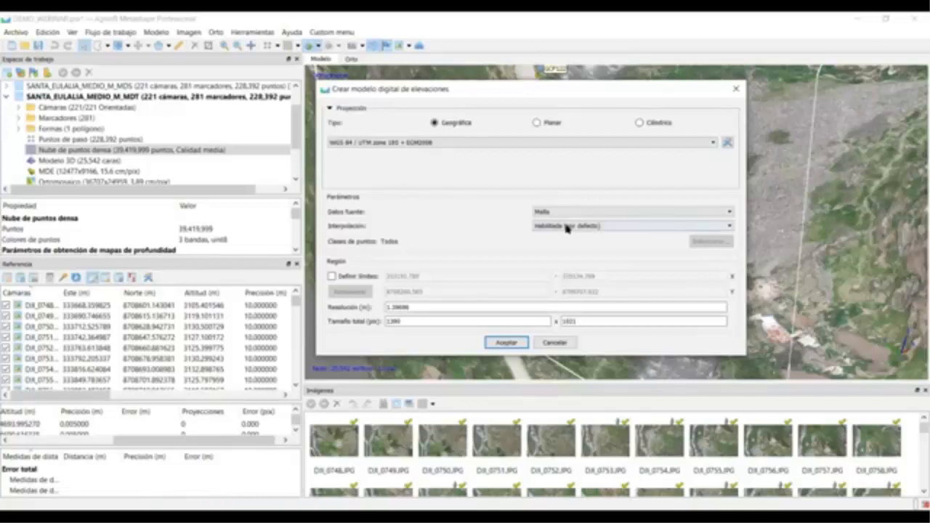
{"action": "left_click", "coordinate": [576, 227]}
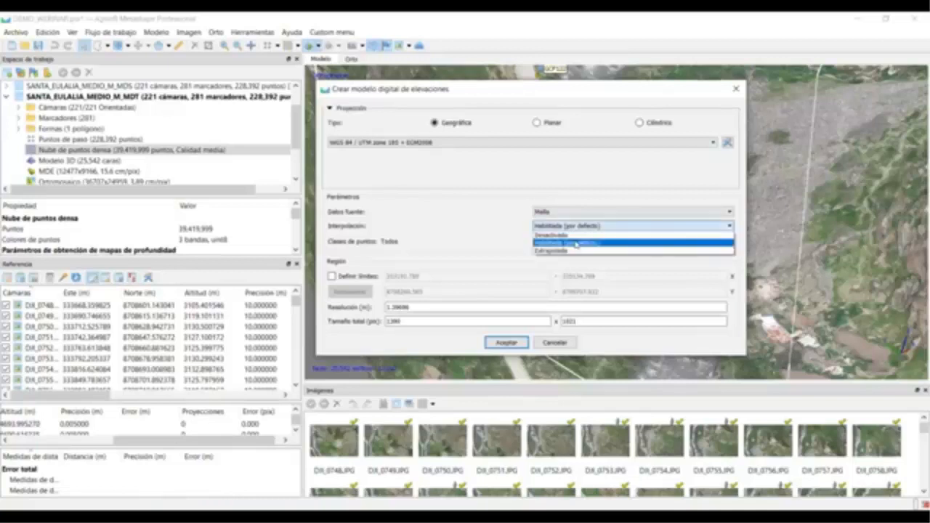
{"action": "left_click", "coordinate": [499, 259]}
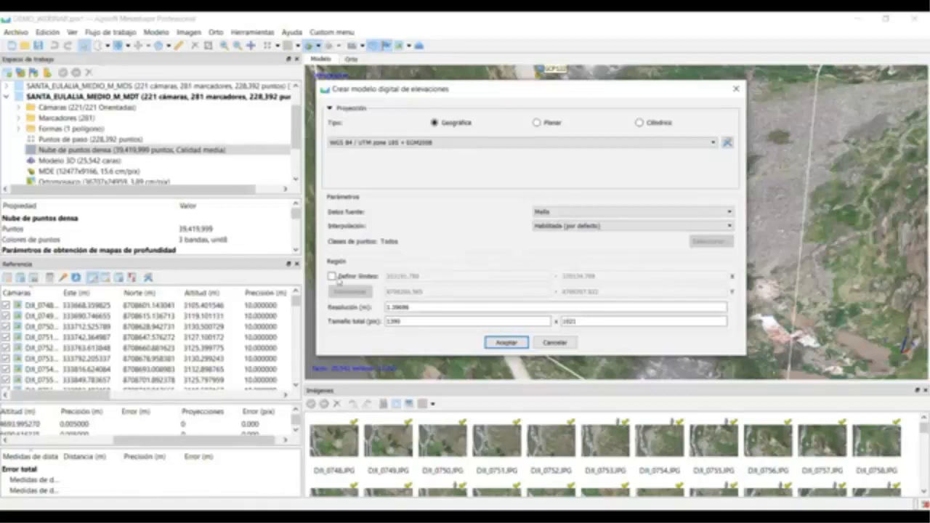
{"action": "left_click", "coordinate": [554, 343]}
Step: Display the chunk's MDE and examine the river valley and the terrain along the boundary polygon towards GCP125
{"action": "double_click", "coordinate": [42, 172]}
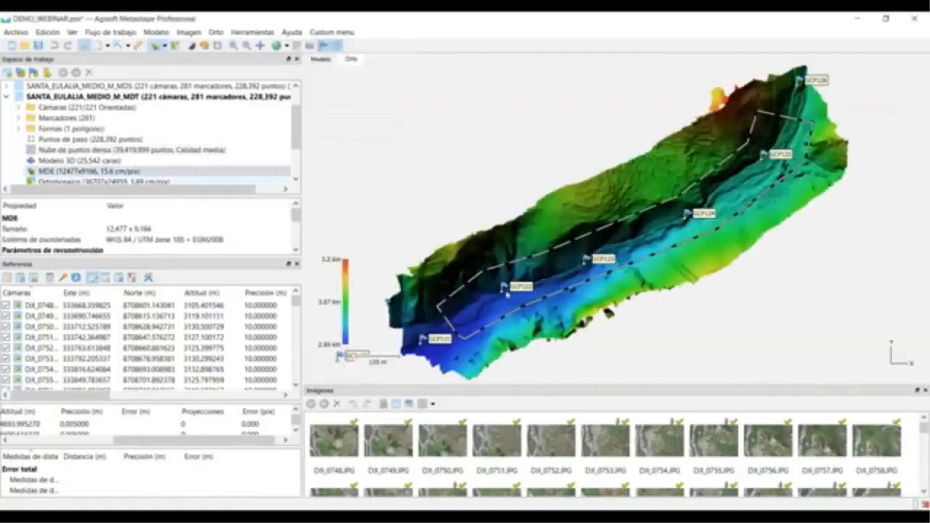
{"action": "scroll", "coordinate": [534, 272], "scroll_direction": "down", "scroll_amount": 7}
{"action": "scroll", "coordinate": [556, 291], "scroll_direction": "up", "scroll_amount": 9}
{"action": "scroll", "coordinate": [545, 217], "scroll_direction": "up", "scroll_amount": 1}
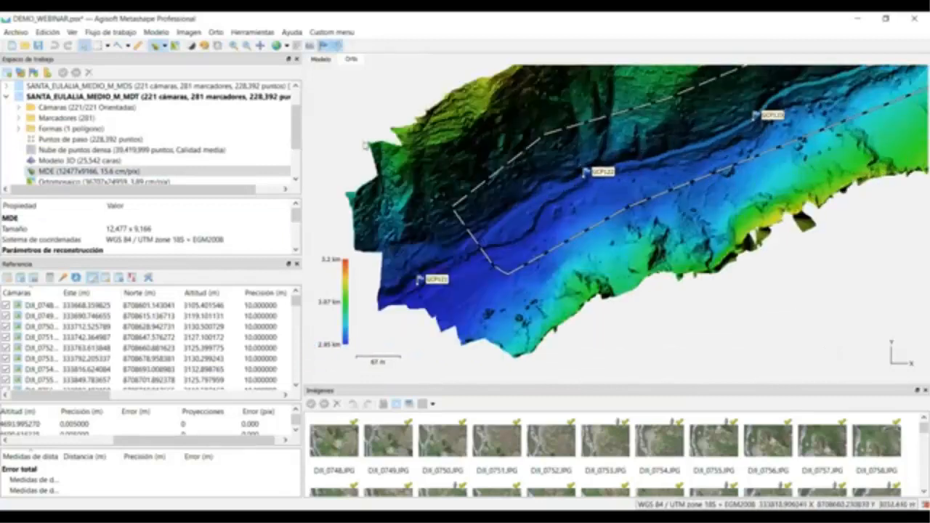
{"action": "left_click_drag", "start_coordinate": [649, 167], "coordinate": [636, 220]}
{"action": "left_click_drag", "start_coordinate": [728, 200], "coordinate": [738, 203]}
{"action": "mouse_move", "coordinate": [499, 261]}
{"action": "left_mouse_down"}
{"action": "mouse_move", "coordinate": [500, 241]}
{"action": "mouse_move", "coordinate": [498, 261]}
{"action": "left_mouse_up"}
{"action": "left_click_drag", "start_coordinate": [635, 240], "coordinate": [624, 176]}
{"action": "left_click_drag", "start_coordinate": [502, 282], "coordinate": [382, 336]}
{"action": "left_click_drag", "start_coordinate": [819, 79], "coordinate": [710, 154]}
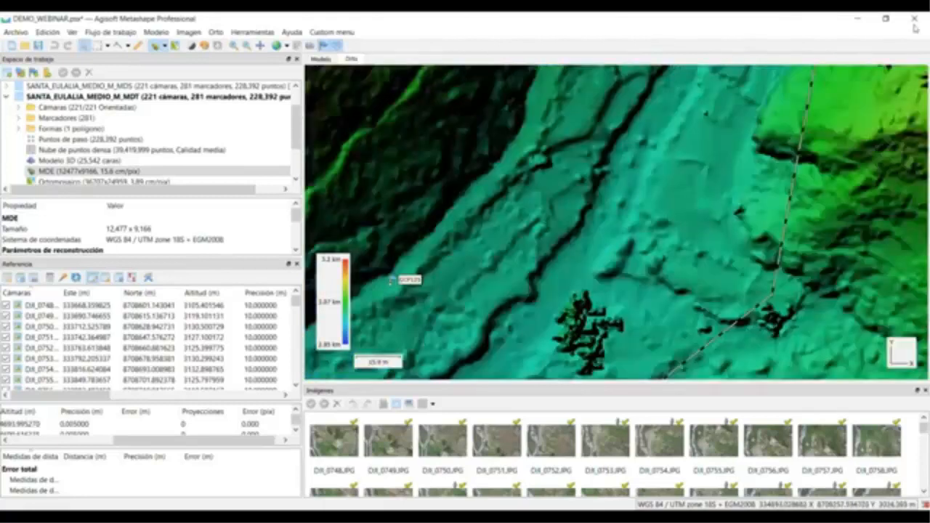
Step: Inspect the road surface and the riverbank relief around GCP124 up close in the MDE
{"action": "scroll", "coordinate": [611, 218], "scroll_direction": "up", "scroll_amount": 4}
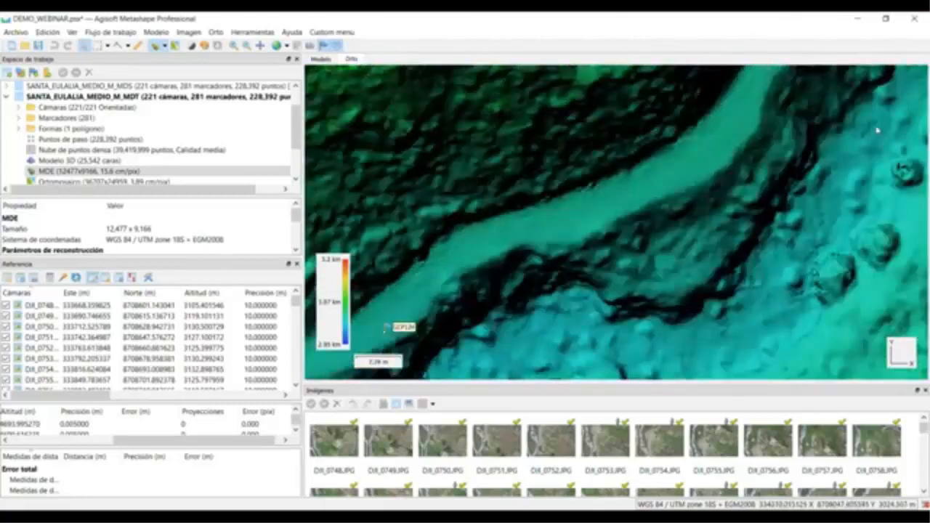
{"action": "left_click_drag", "start_coordinate": [765, 174], "coordinate": [898, 100]}
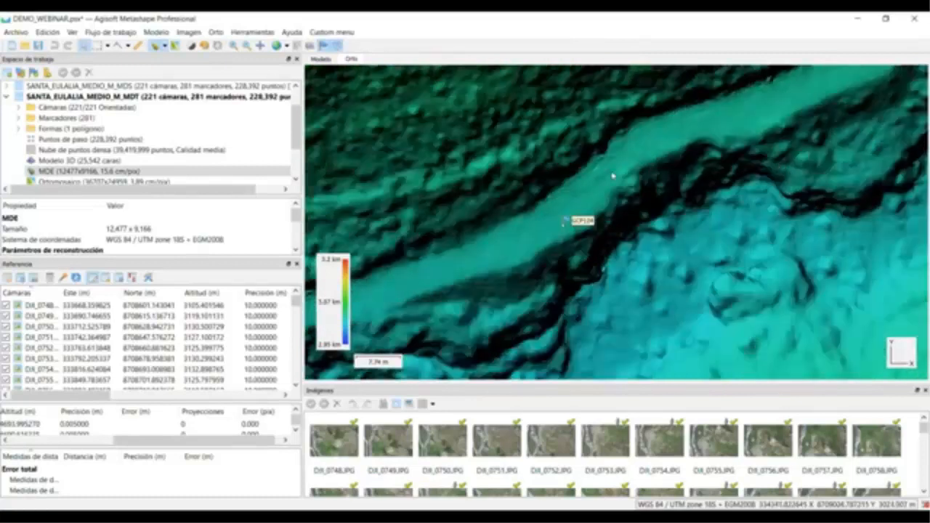
{"action": "scroll", "coordinate": [613, 176], "scroll_direction": "up", "scroll_amount": 2}
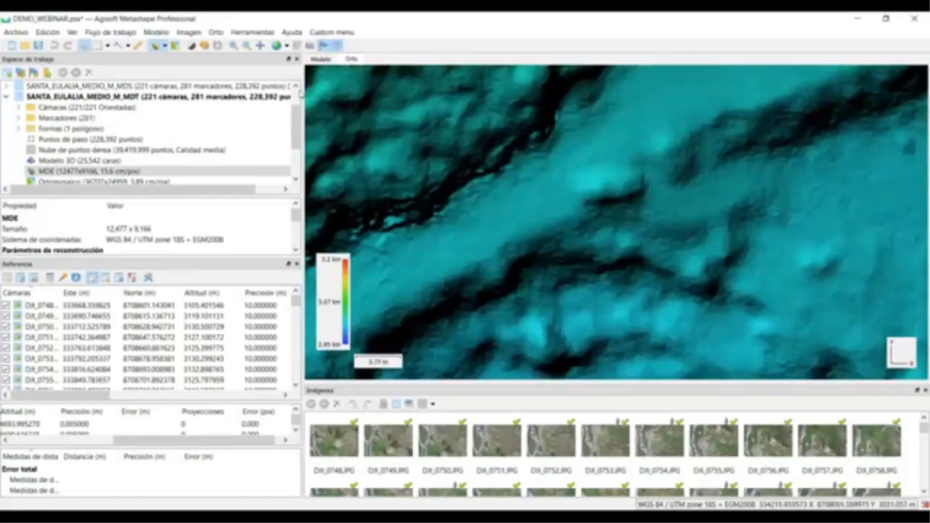
Step: Review the surface and blending mode options for creating an orthomosaic, keeping Modelo digital de elevaciones and Mosaico, and close without building it
{"action": "left_click", "coordinate": [110, 32]}
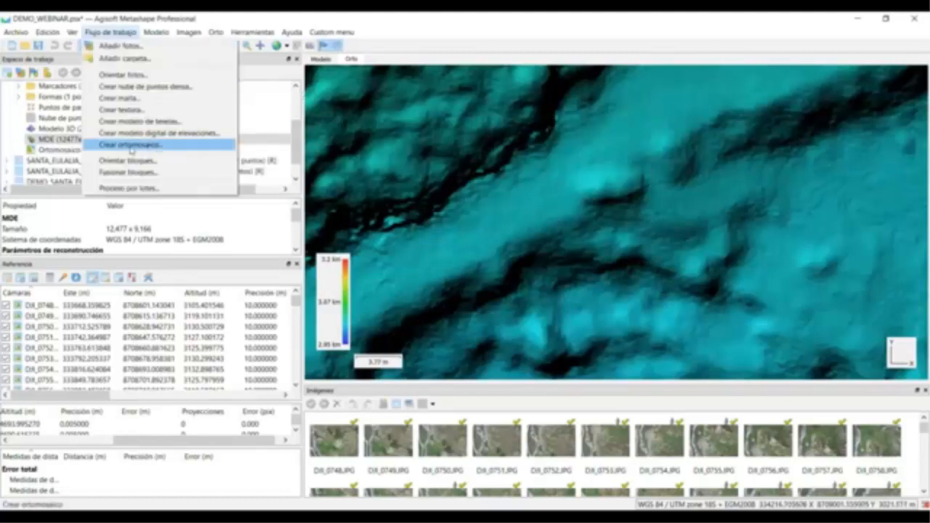
{"action": "left_click", "coordinate": [130, 147]}
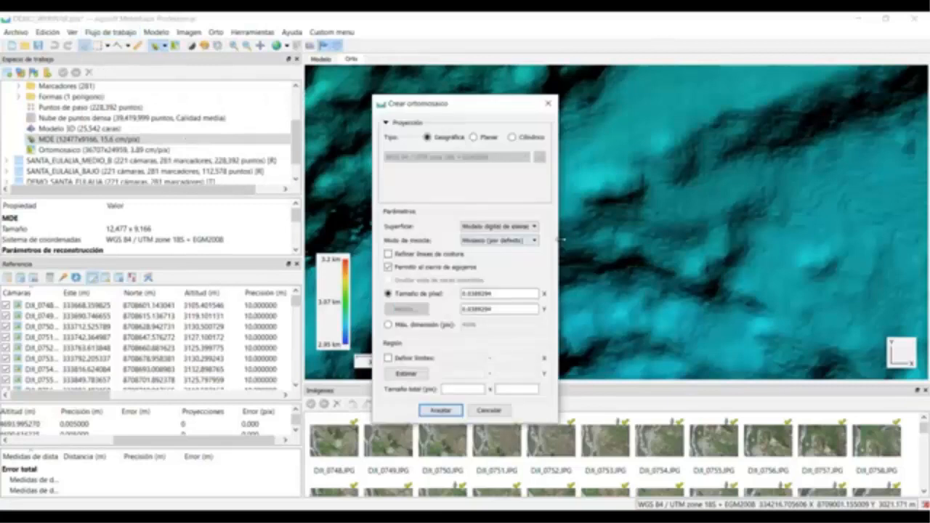
{"action": "left_click_drag", "start_coordinate": [561, 240], "coordinate": [850, 237]}
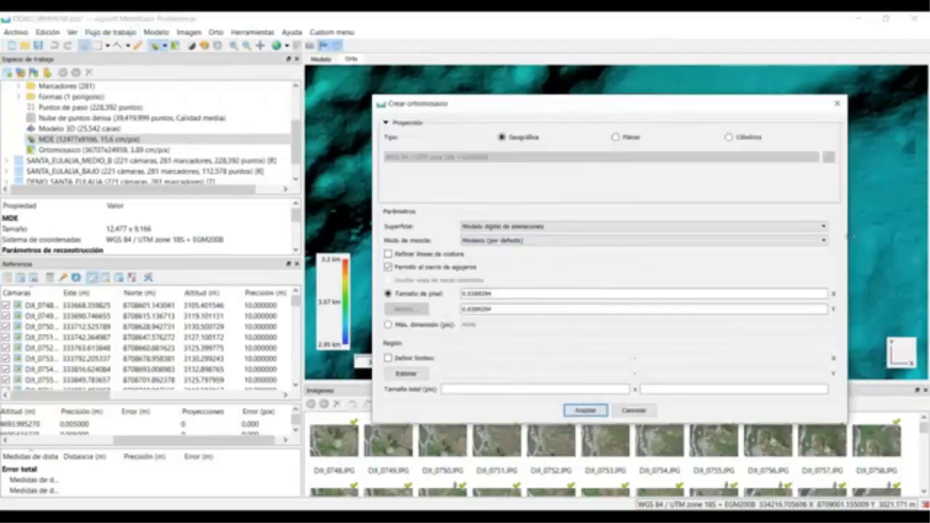
{"action": "left_click", "coordinate": [529, 227]}
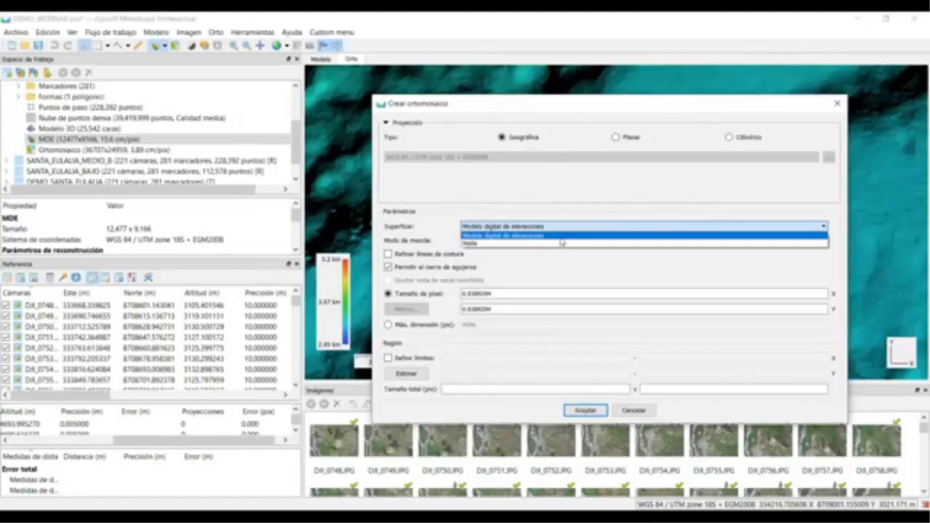
{"action": "left_click", "coordinate": [560, 239]}
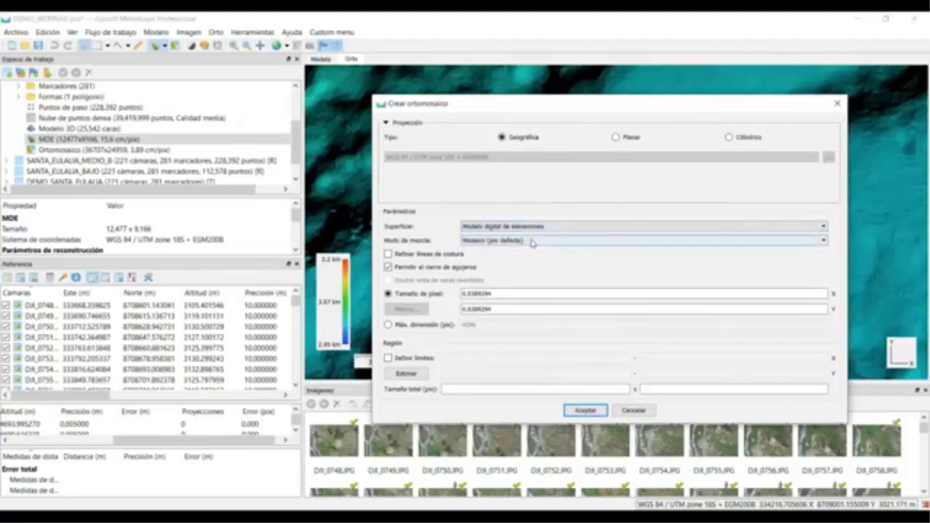
{"action": "left_click", "coordinate": [532, 241]}
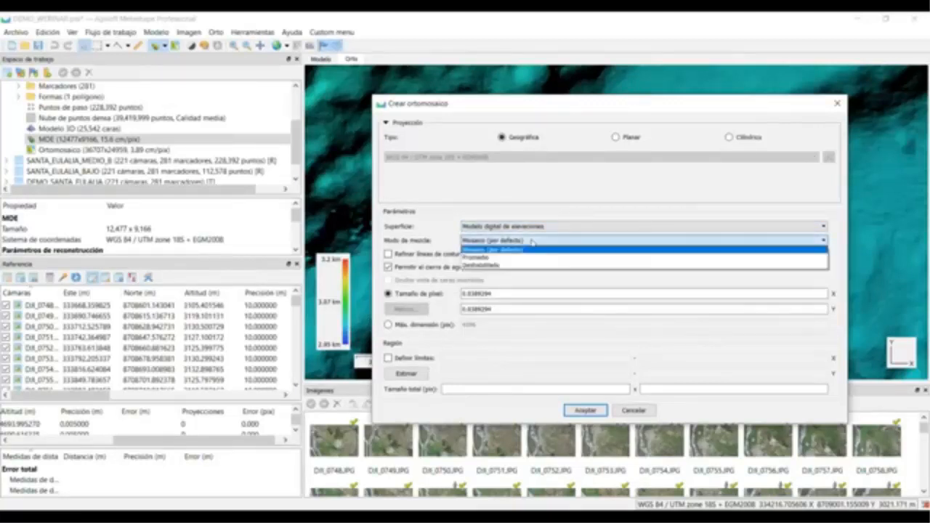
{"action": "left_click", "coordinate": [518, 250]}
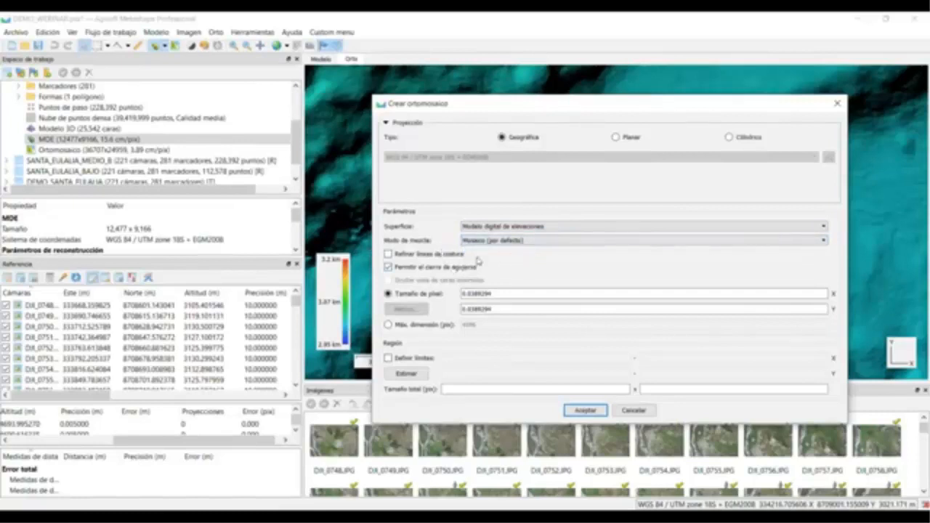
{"action": "left_click", "coordinate": [631, 413]}
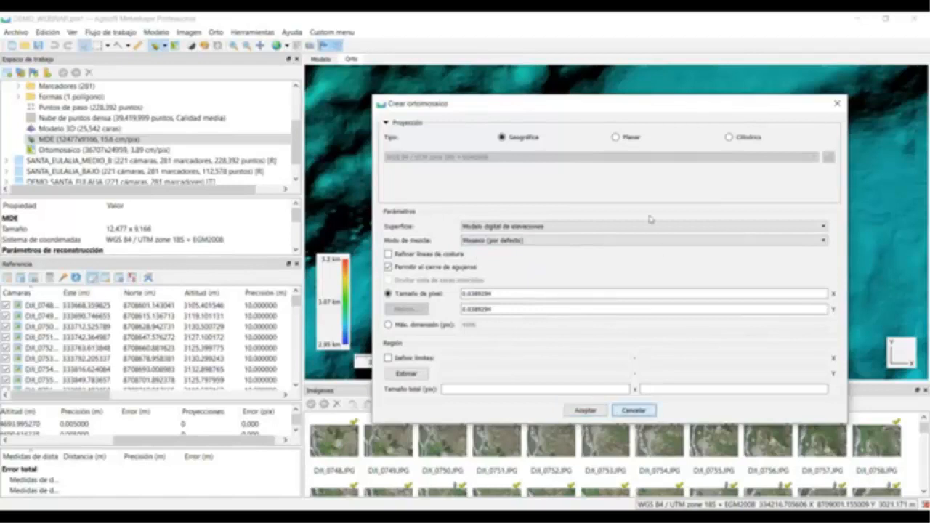
{"action": "left_click", "coordinate": [636, 412]}
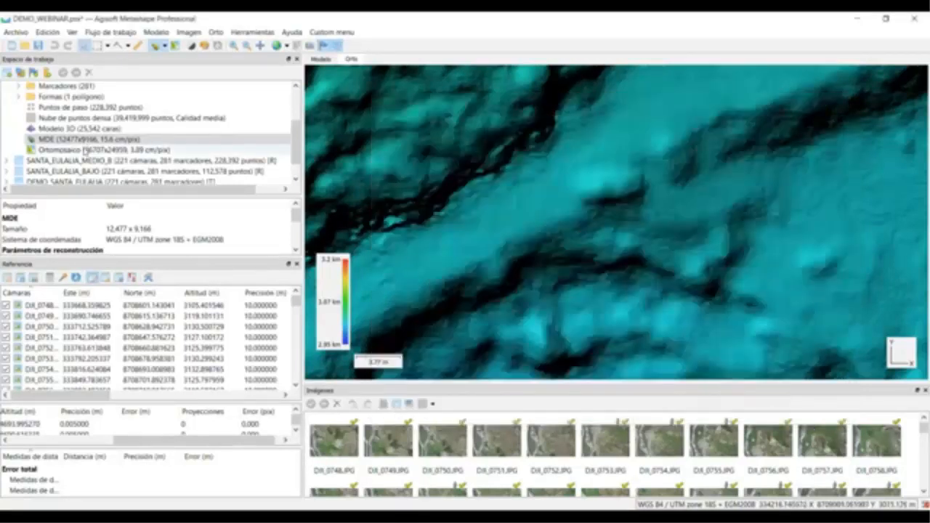
Step: Compare the orthomosaic with the MDE around the parked pickup and along the road
{"action": "double_click", "coordinate": [85, 149]}
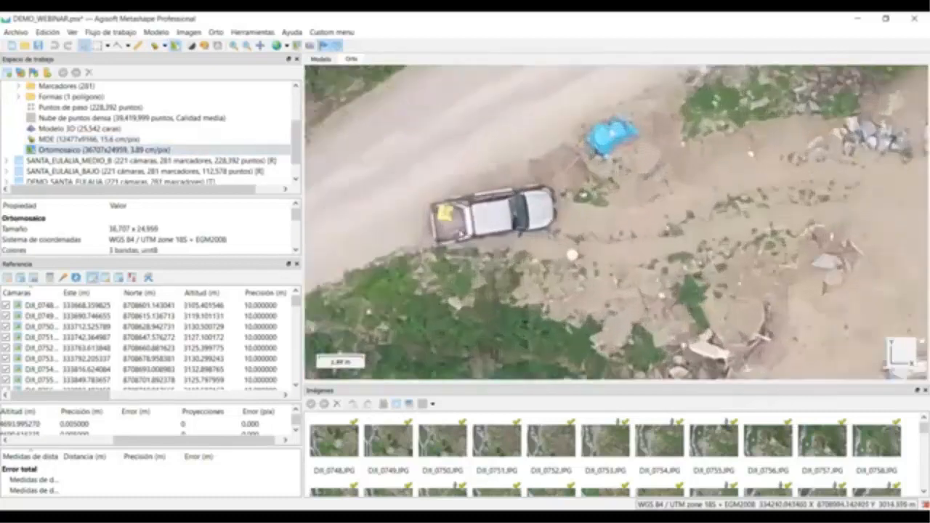
{"action": "double_click", "coordinate": [109, 139]}
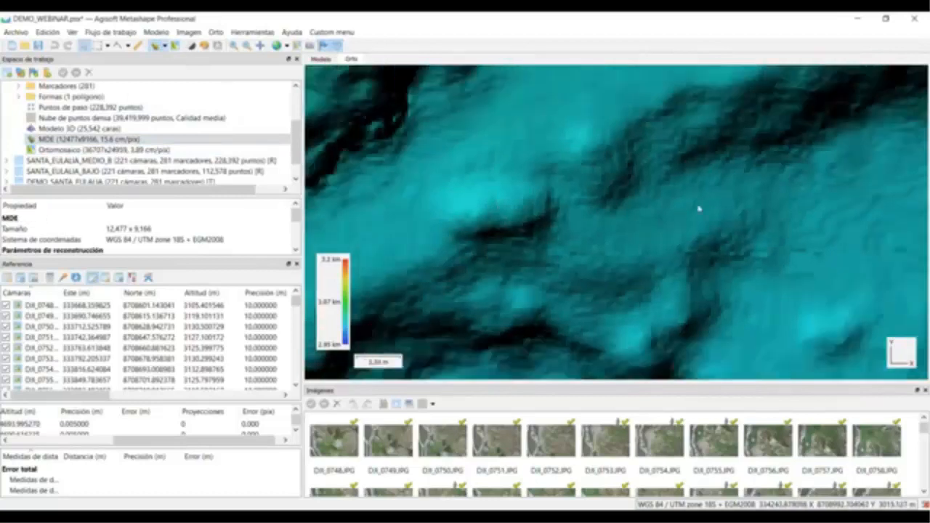
{"action": "scroll", "coordinate": [685, 249], "scroll_direction": "down", "scroll_amount": 10}
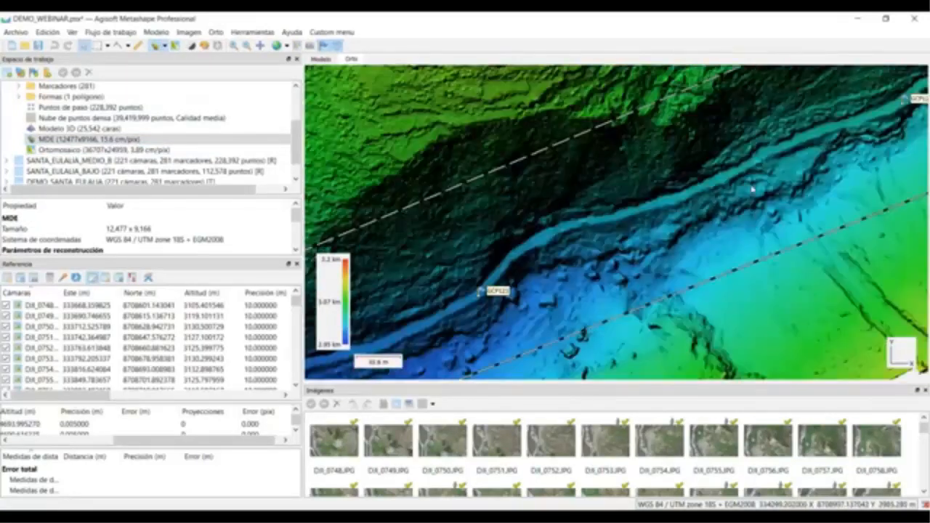
{"action": "scroll", "coordinate": [745, 173], "scroll_direction": "up", "scroll_amount": 10}
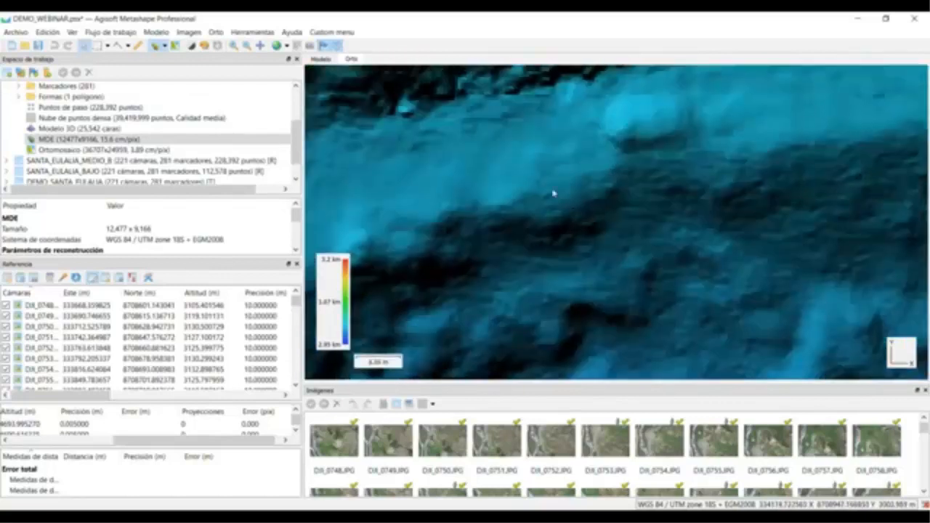
Step: Display the orthomosaic and examine the vehicle on the road and the river section around GCP122
{"action": "double_click", "coordinate": [53, 150]}
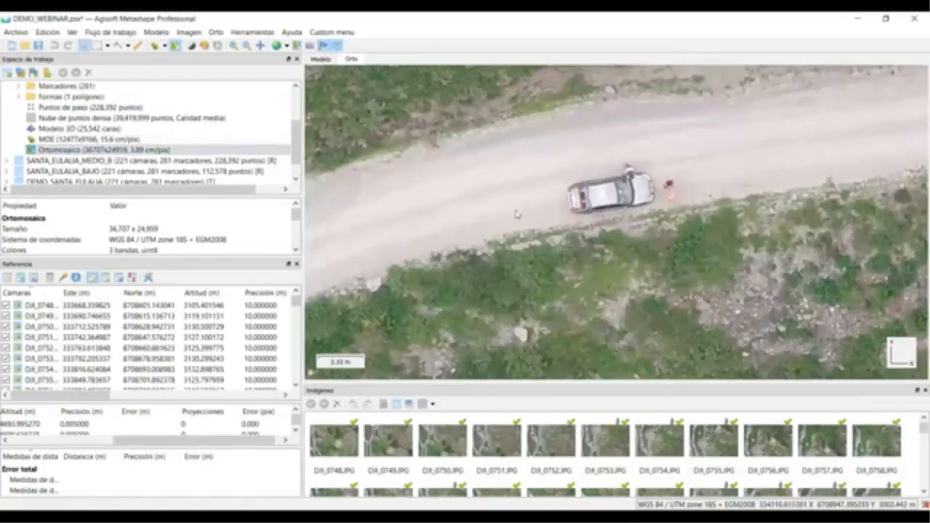
{"action": "scroll", "coordinate": [565, 218], "scroll_direction": "down", "scroll_amount": 5}
{"action": "scroll", "coordinate": [565, 233], "scroll_direction": "down", "scroll_amount": 2}
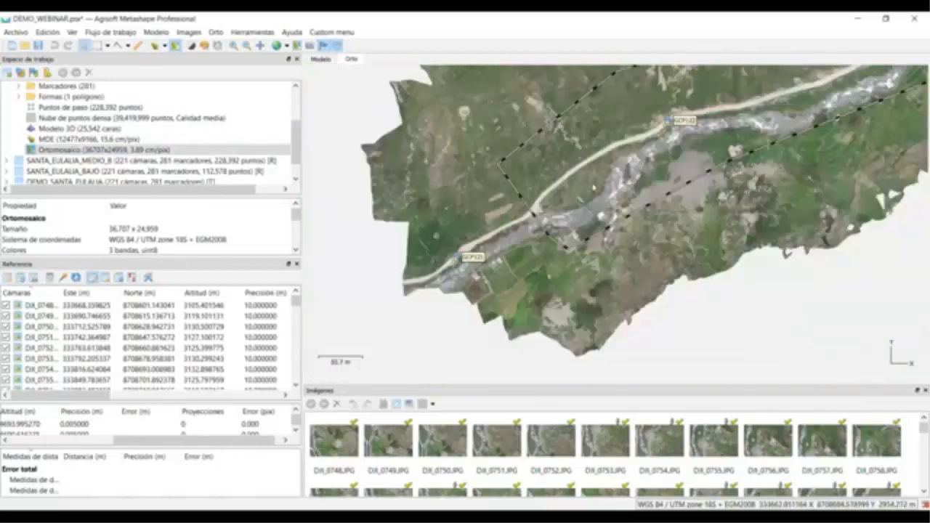
{"action": "scroll", "coordinate": [736, 145], "scroll_direction": "up", "scroll_amount": 2}
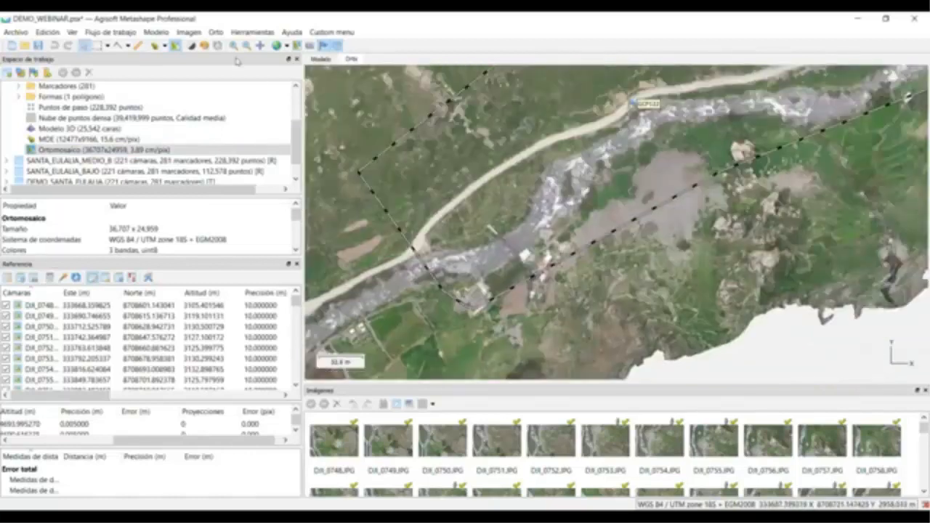
Step: Review the dense cloud's ground point classification parameters for maximum angle, maximum distance and cell size, and close without classifying
{"action": "left_click", "coordinate": [249, 32]}
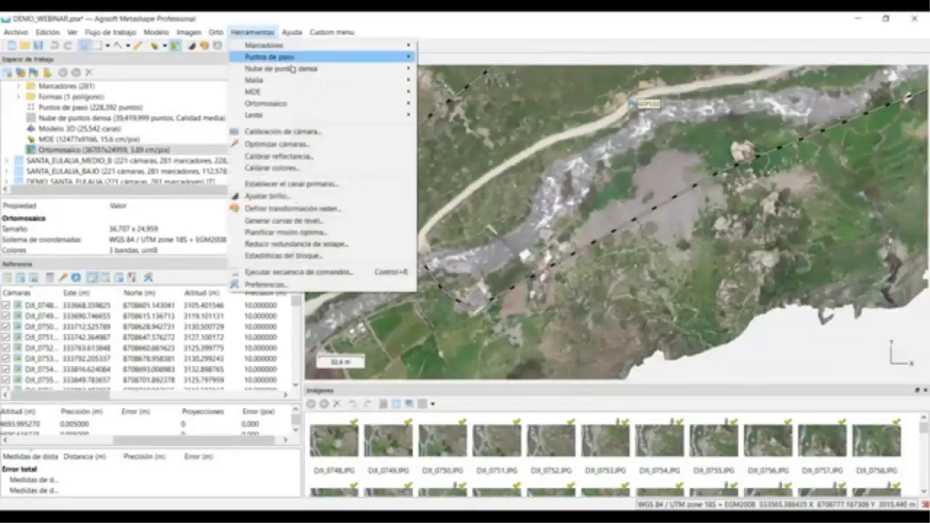
{"action": "mouse_move", "coordinate": [294, 68]}
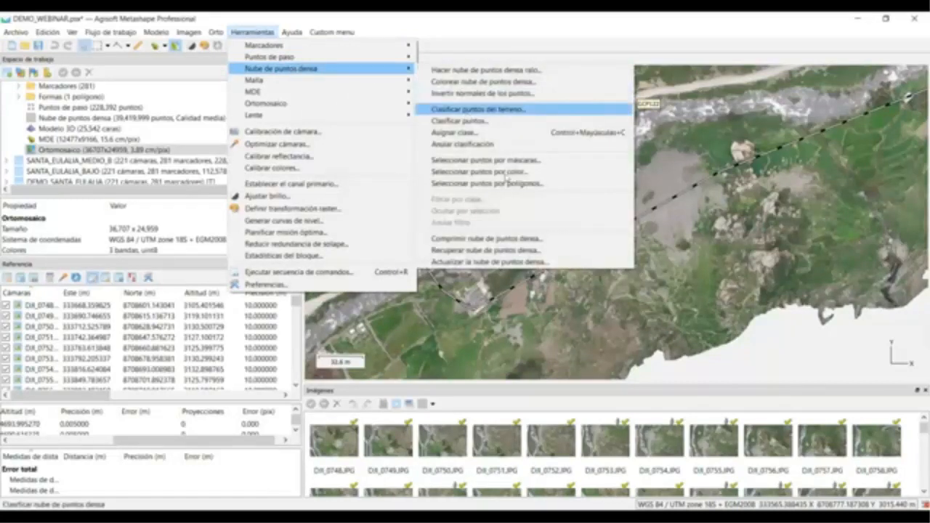
{"action": "left_click", "coordinate": [486, 109]}
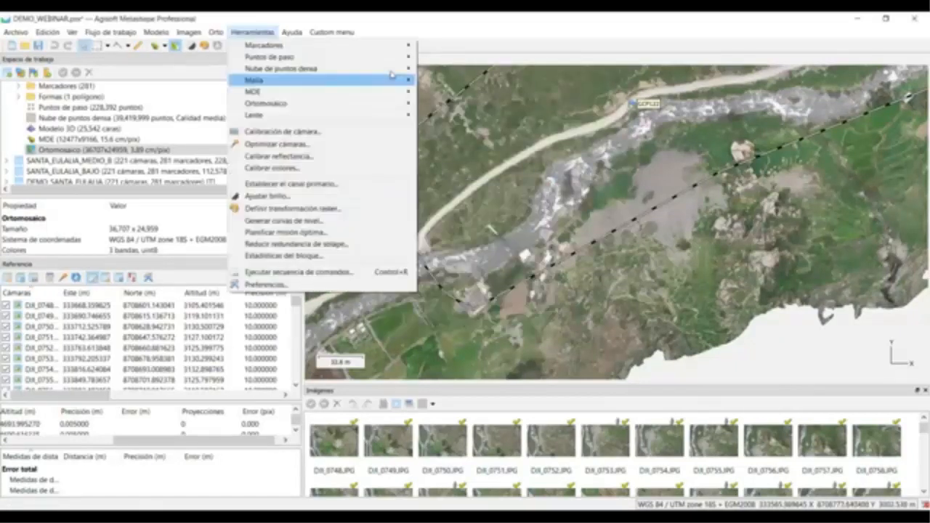
{"action": "mouse_move", "coordinate": [392, 73]}
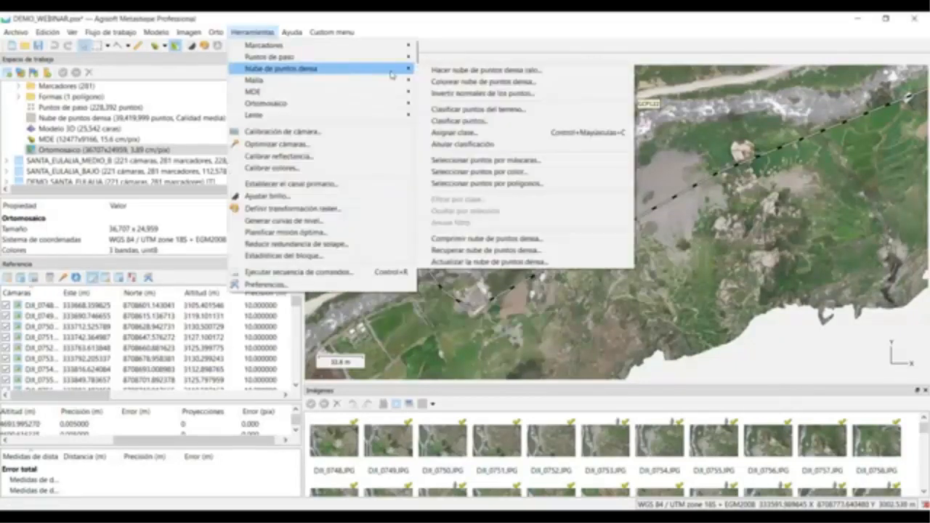
{"action": "left_click", "coordinate": [486, 116]}
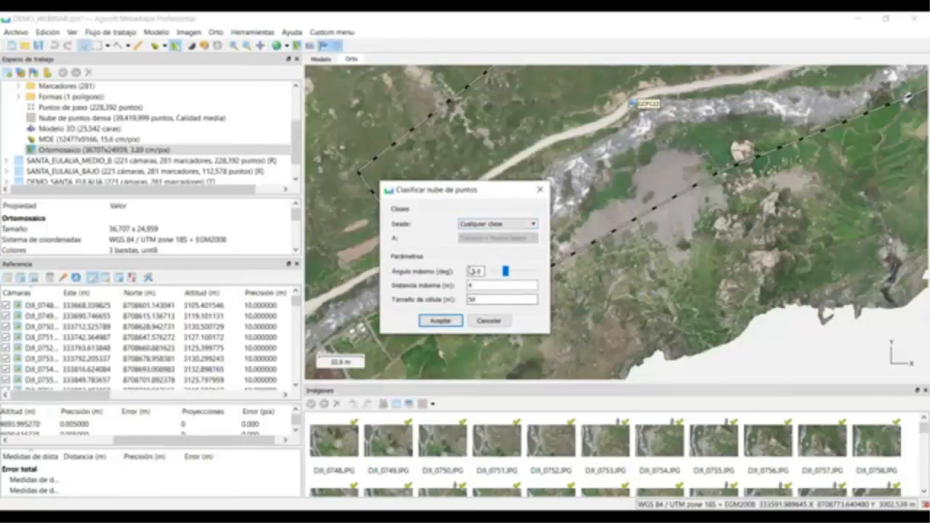
{"action": "left_click_drag", "start_coordinate": [492, 300], "coordinate": [434, 298]}
{"action": "left_click", "coordinate": [484, 324]}
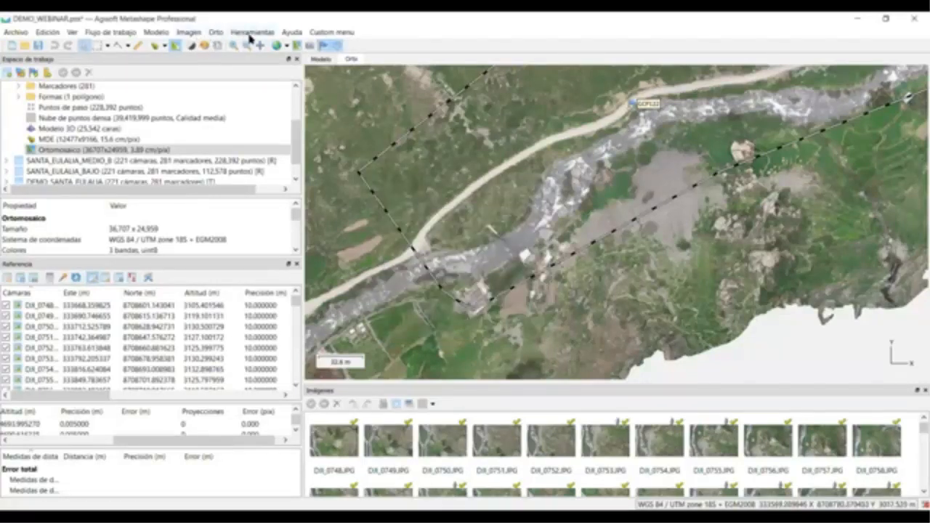
Step: Display the dense cloud in the model view and examine its classified points along the corridor from GCP122 to GCP125
{"action": "left_click", "coordinate": [92, 129]}
{"action": "left_click", "coordinate": [109, 118]}
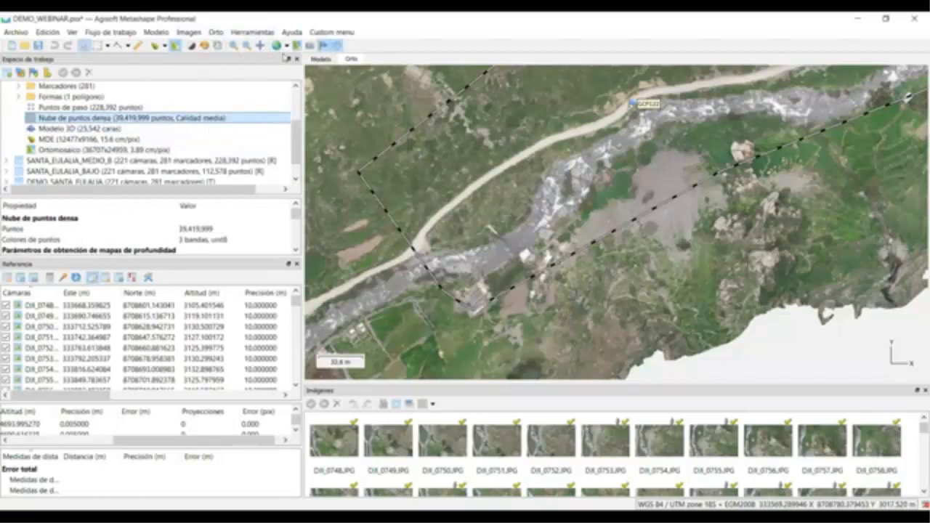
{"action": "left_click", "coordinate": [318, 59]}
{"action": "left_click", "coordinate": [296, 46]}
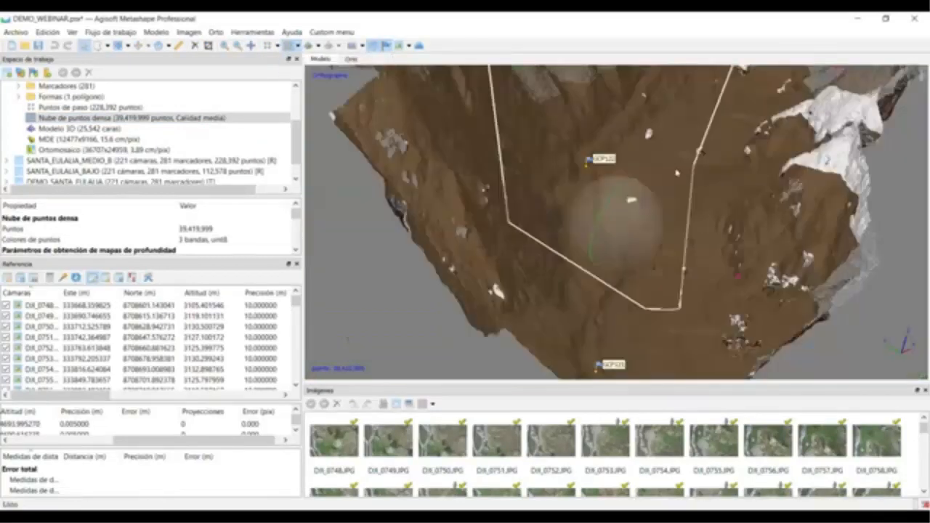
{"action": "mouse_move", "coordinate": [676, 173]}
{"action": "left_mouse_down"}
{"action": "mouse_move", "coordinate": [722, 210]}
{"action": "mouse_move", "coordinate": [584, 315]}
{"action": "left_mouse_up"}
{"action": "middle_click_drag", "start_coordinate": [712, 133], "coordinate": [625, 291]}
{"action": "middle_click_drag", "start_coordinate": [781, 163], "coordinate": [599, 324]}
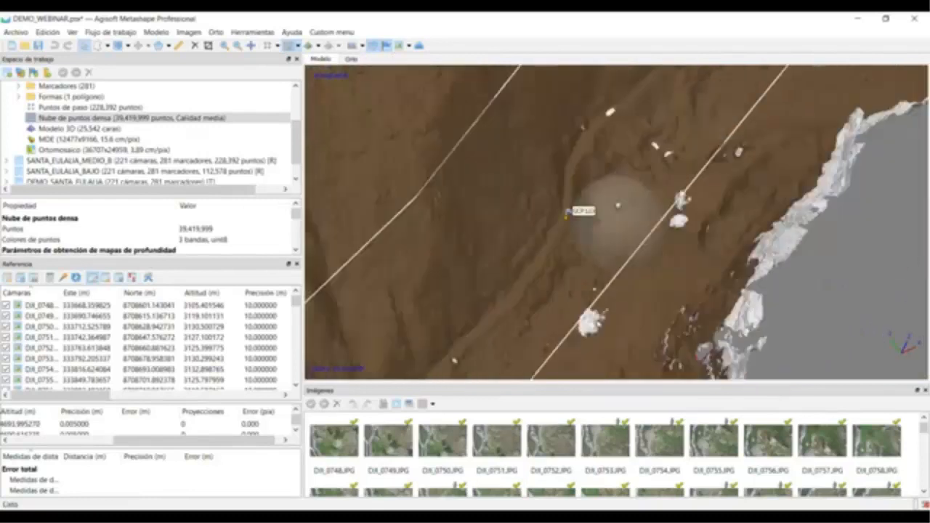
{"action": "middle_click_drag", "start_coordinate": [701, 149], "coordinate": [585, 296]}
{"action": "middle_click_drag", "start_coordinate": [639, 209], "coordinate": [560, 305]}
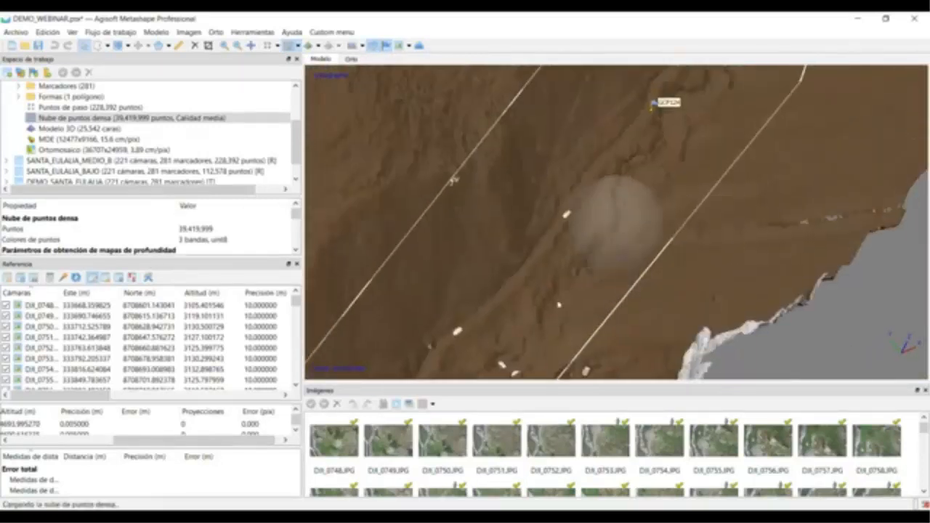
{"action": "middle_click_drag", "start_coordinate": [673, 157], "coordinate": [616, 285]}
{"action": "middle_click_drag", "start_coordinate": [732, 102], "coordinate": [696, 239]}
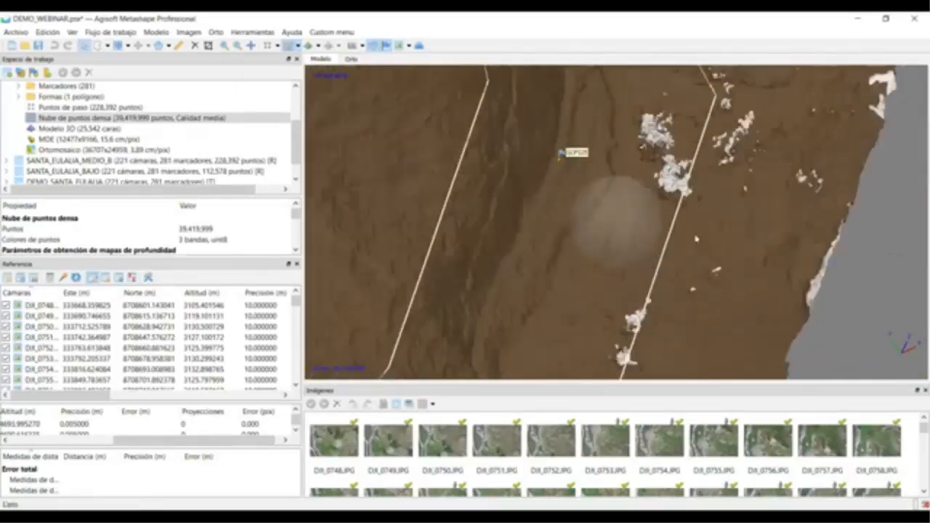
{"action": "middle_click_drag", "start_coordinate": [719, 109], "coordinate": [734, 222]}
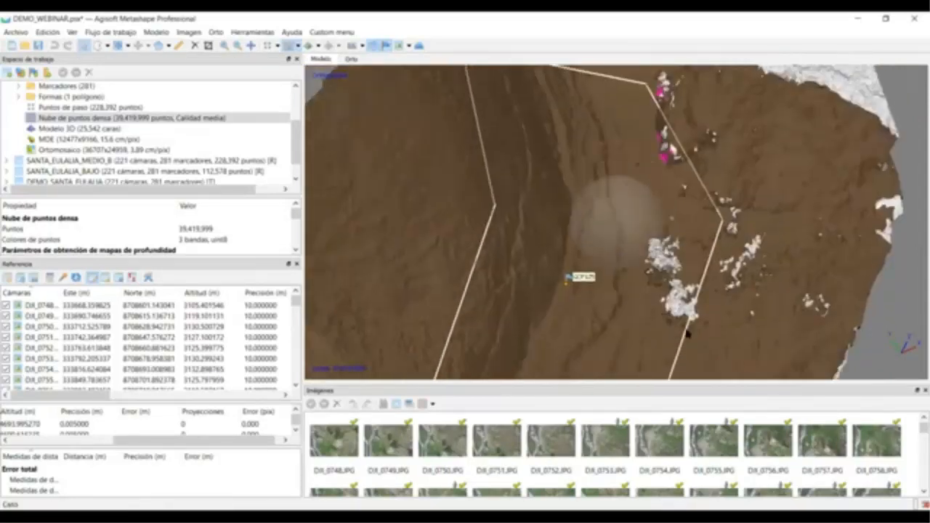
Step: Examine the non-ground patches around GCP125 and the small white object on the road near GCP124 in the classified cloud
{"action": "middle_click_drag", "start_coordinate": [644, 193], "coordinate": [695, 250]}
{"action": "middle_click_drag", "start_coordinate": [706, 115], "coordinate": [651, 119]}
{"action": "middle_click_drag", "start_coordinate": [687, 200], "coordinate": [675, 79]}
{"action": "scroll", "coordinate": [741, 240], "scroll_direction": "up", "scroll_amount": 3}
{"action": "middle_click_drag", "start_coordinate": [716, 150], "coordinate": [696, 98]}
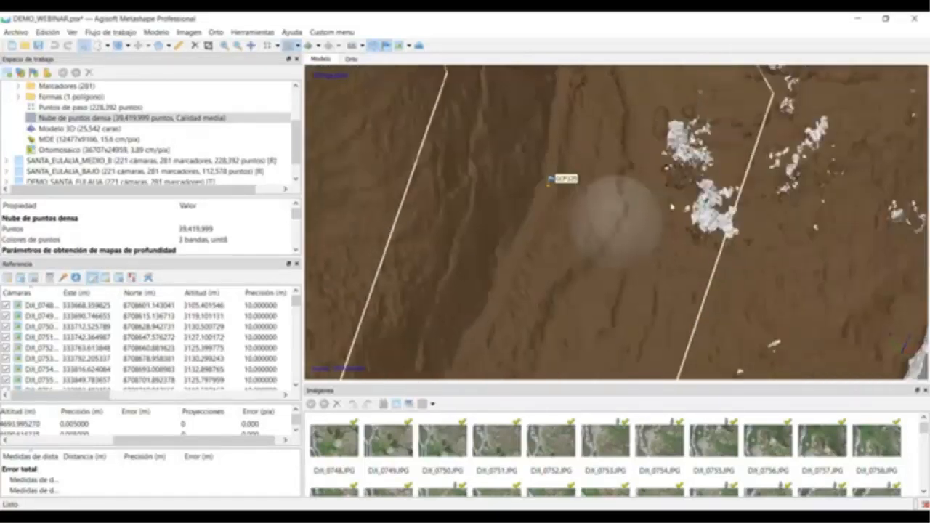
{"action": "middle_click_drag", "start_coordinate": [674, 208], "coordinate": [672, 139]}
{"action": "middle_click_drag", "start_coordinate": [683, 307], "coordinate": [680, 200]}
{"action": "scroll", "coordinate": [730, 276], "scroll_direction": "up", "scroll_amount": 2}
{"action": "middle_click_drag", "start_coordinate": [694, 287], "coordinate": [770, 175]}
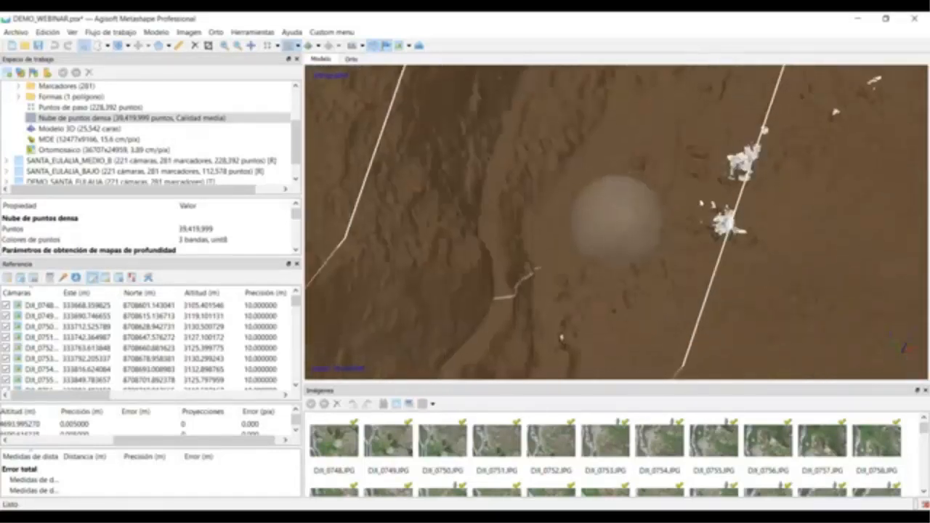
{"action": "scroll", "coordinate": [708, 228], "scroll_direction": "down", "scroll_amount": 2}
{"action": "scroll", "coordinate": [708, 228], "scroll_direction": "down", "scroll_amount": 4}
{"action": "middle_click_drag", "start_coordinate": [542, 273], "coordinate": [632, 236]}
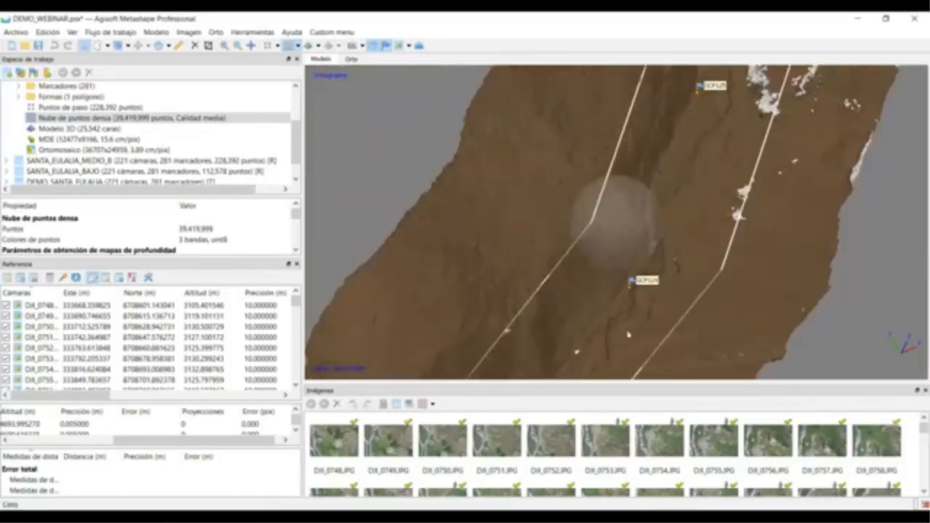
{"action": "middle_click_drag", "start_coordinate": [627, 335], "coordinate": [643, 275]}
{"action": "scroll", "coordinate": [642, 284], "scroll_direction": "up", "scroll_amount": 2}
{"action": "scroll", "coordinate": [721, 258], "scroll_direction": "up", "scroll_amount": 5}
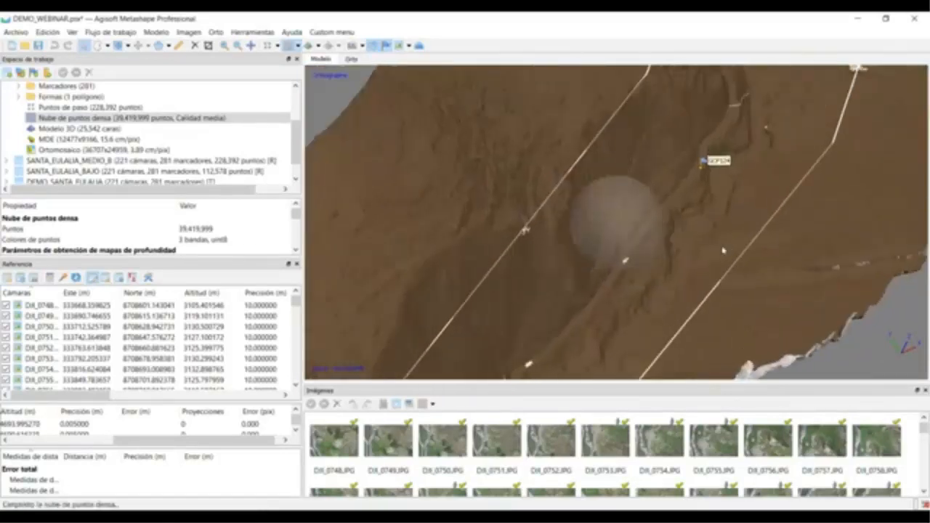
{"action": "scroll", "coordinate": [723, 251], "scroll_direction": "up", "scroll_amount": 2}
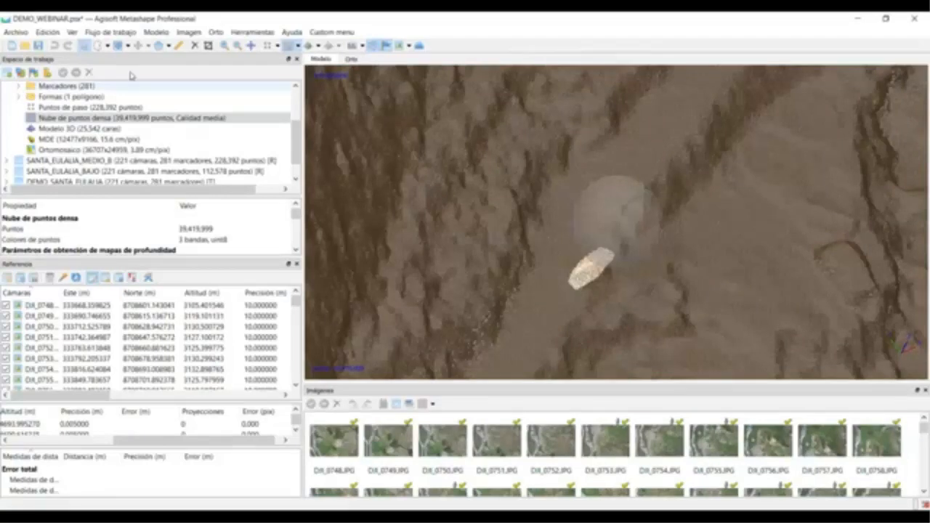
Step: Set the selection mode to Selección de forma libre and view the whole dense cloud from the top
{"action": "left_click", "coordinate": [106, 45]}
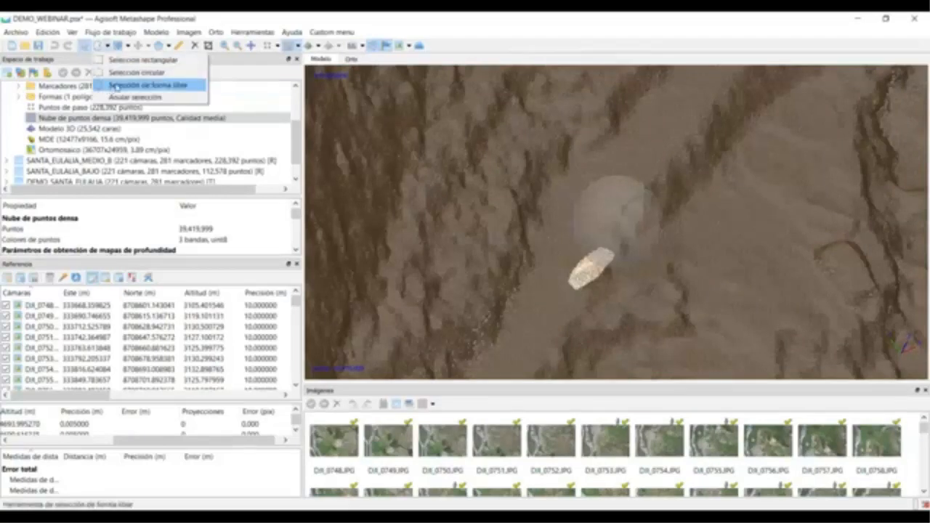
{"action": "left_click", "coordinate": [685, 184]}
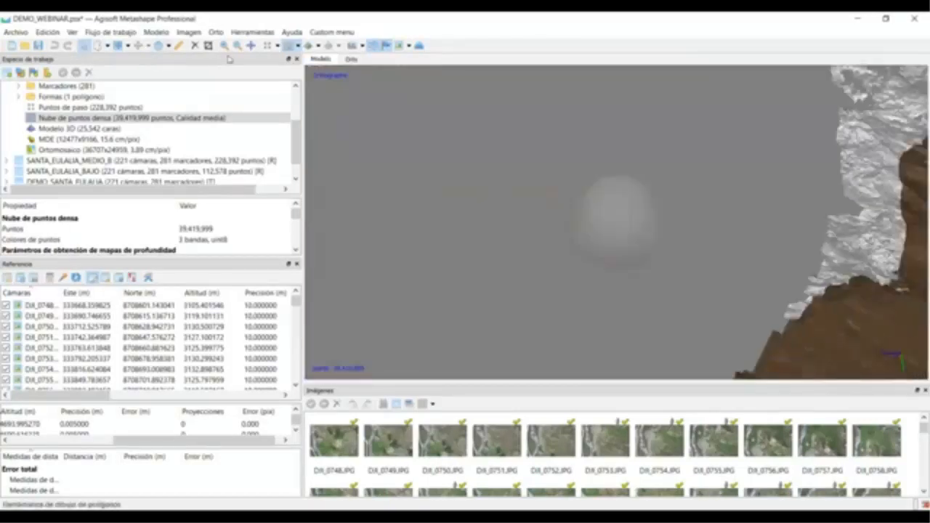
{"action": "left_click", "coordinate": [269, 52]}
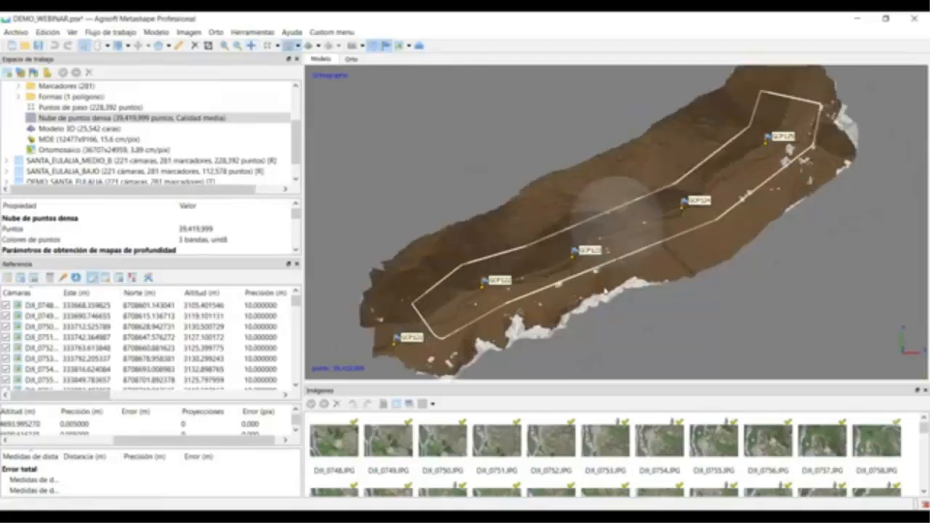
Step: Examine the road near GCP123 in the classified cloud and locate the isolated white patch at its edge
{"action": "scroll", "coordinate": [756, 250], "scroll_direction": "up", "scroll_amount": 5}
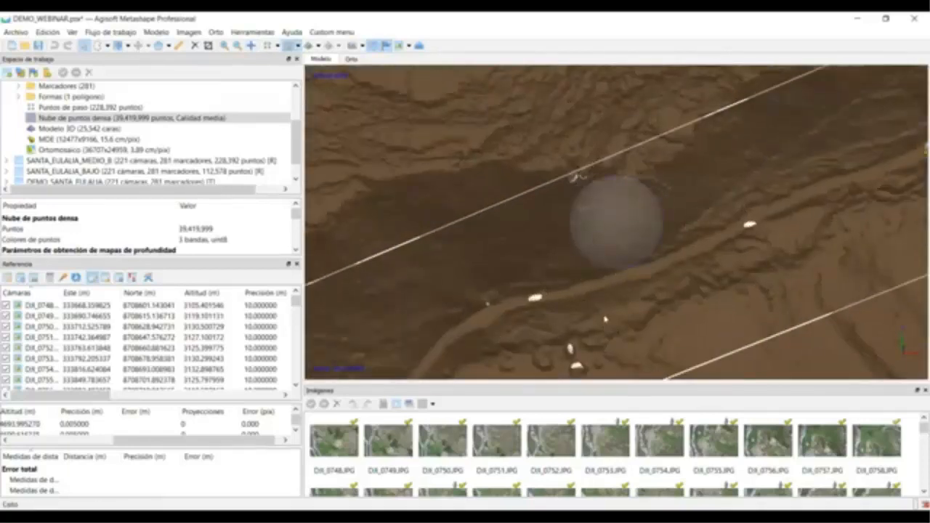
{"action": "right_click_drag", "start_coordinate": [565, 318], "coordinate": [565, 209]}
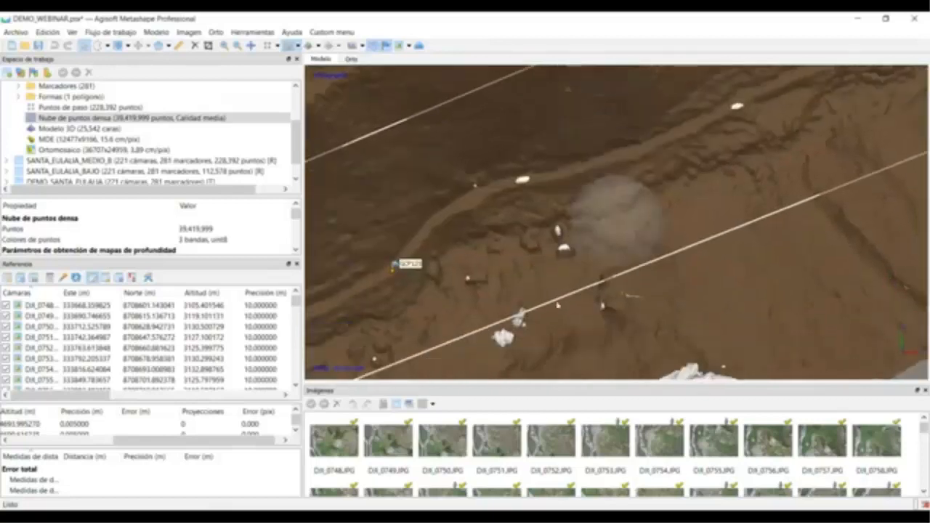
{"action": "scroll", "coordinate": [558, 306], "scroll_direction": "up", "scroll_amount": 2}
{"action": "right_click_drag", "start_coordinate": [534, 309], "coordinate": [614, 149]}
{"action": "right_click_drag", "start_coordinate": [625, 242], "coordinate": [716, 171]}
{"action": "right_click_drag", "start_coordinate": [550, 216], "coordinate": [693, 150]}
{"action": "right_click_drag", "start_coordinate": [613, 236], "coordinate": [647, 247]}
{"action": "mouse_move", "coordinate": [541, 298]}
{"action": "right_mouse_down"}
{"action": "mouse_move", "coordinate": [652, 251]}
{"action": "mouse_move", "coordinate": [641, 314]}
{"action": "right_mouse_up"}
{"action": "right_click_drag", "start_coordinate": [426, 193], "coordinate": [513, 230]}
{"action": "mouse_move", "coordinate": [548, 201]}
{"action": "right_mouse_down"}
{"action": "mouse_move", "coordinate": [601, 220]}
{"action": "mouse_move", "coordinate": [728, 229]}
{"action": "right_mouse_up"}
{"action": "right_click_drag", "start_coordinate": [815, 154], "coordinate": [613, 189]}
{"action": "scroll", "coordinate": [627, 170], "scroll_direction": "up", "scroll_amount": 2}
{"action": "scroll", "coordinate": [562, 256], "scroll_direction": "up", "scroll_amount": 1}
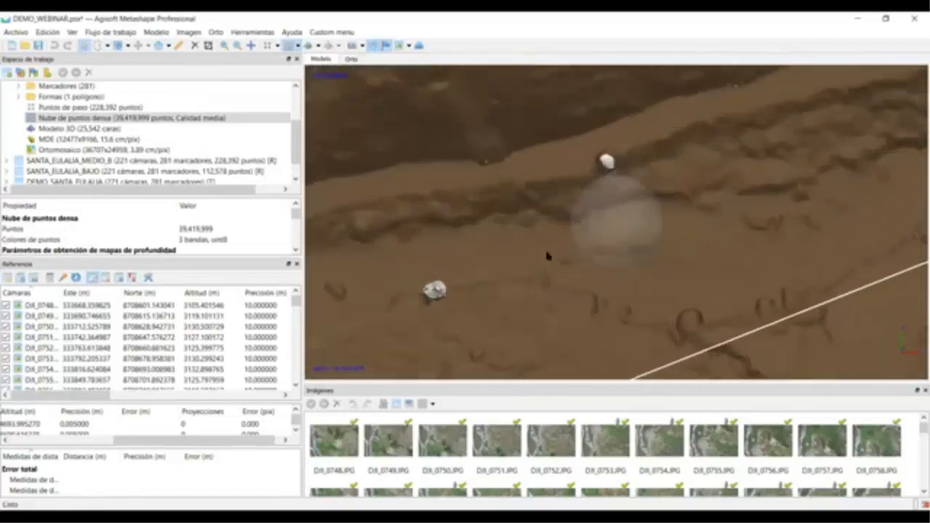
{"action": "scroll", "coordinate": [547, 256], "scroll_direction": "up", "scroll_amount": 2}
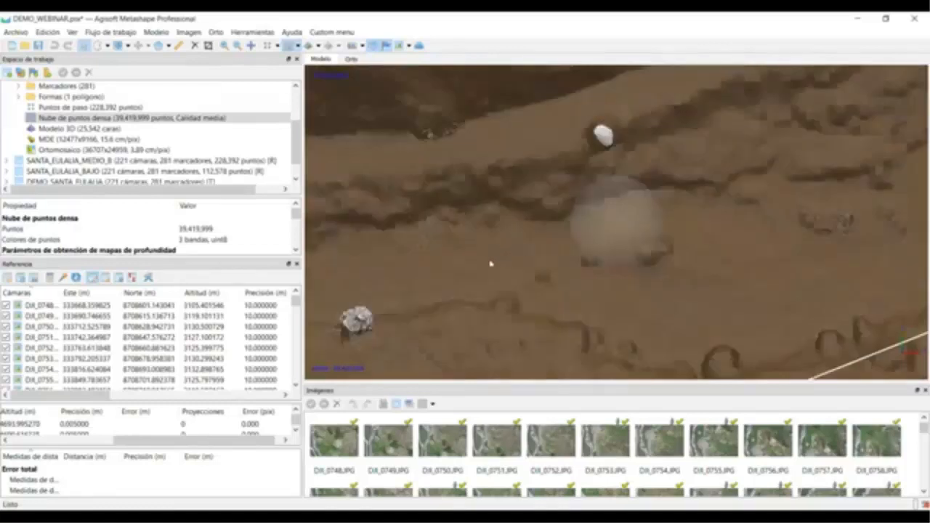
{"action": "left_click_drag", "start_coordinate": [433, 257], "coordinate": [340, 234]}
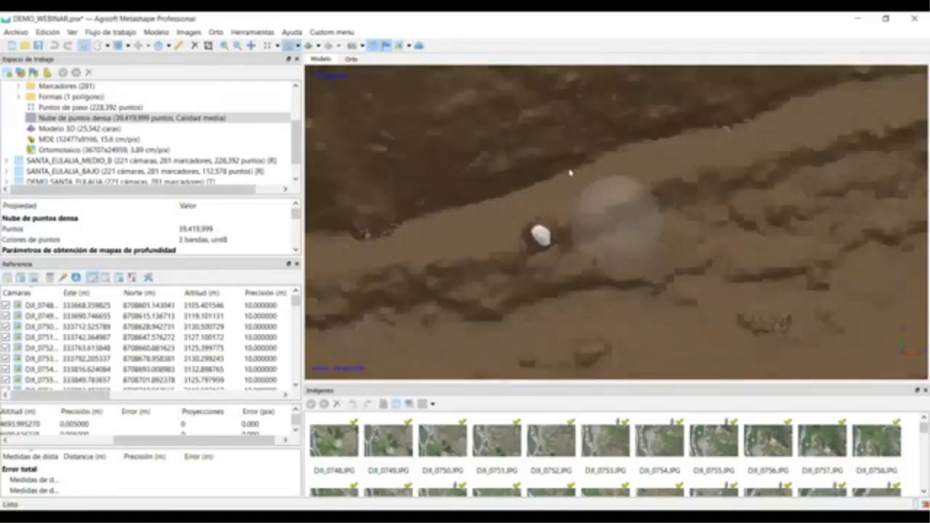
{"action": "scroll", "coordinate": [482, 199], "scroll_direction": "up", "scroll_amount": 2}
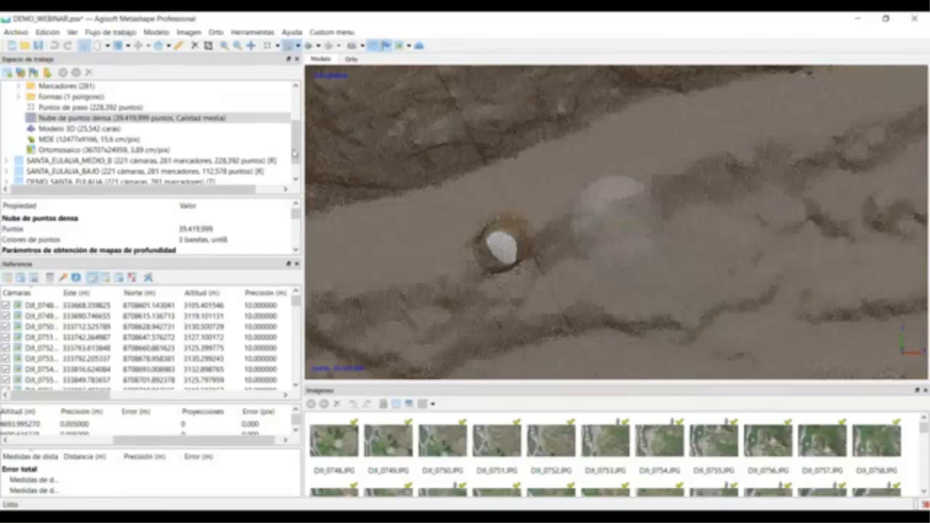
Step: Select the white patch and its surrounding points freehand and assign them from Cualquier clase to Objetos hechos por el hombre
{"action": "left_click", "coordinate": [98, 45]}
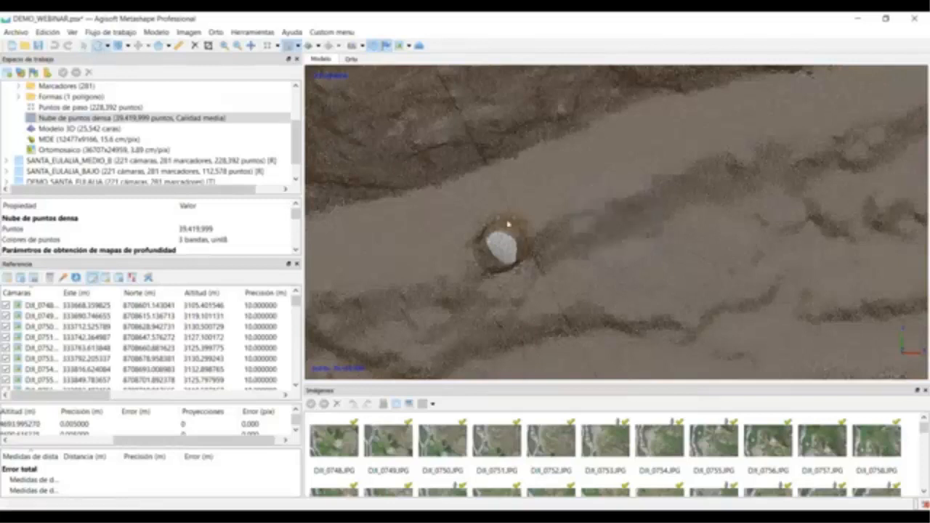
{"action": "left_click_drag", "start_coordinate": [462, 248], "coordinate": [471, 271]}
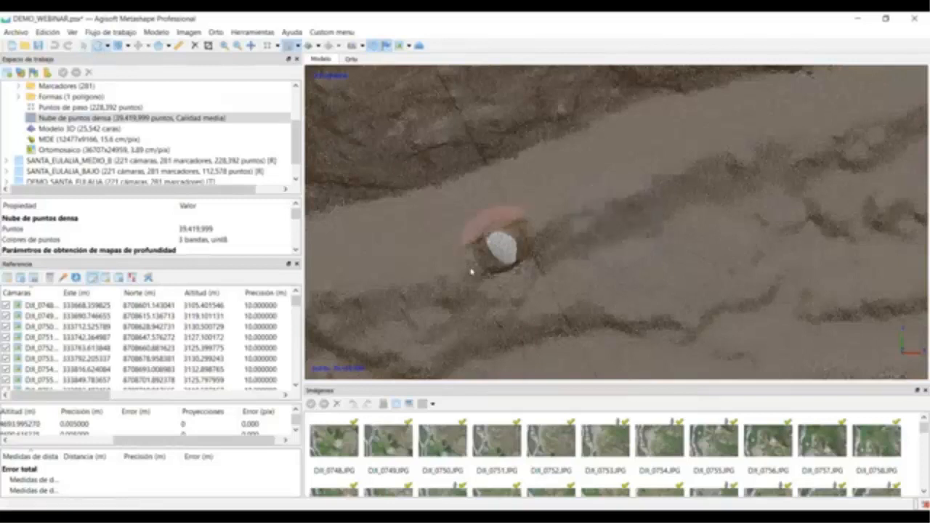
{"action": "left_click_drag", "start_coordinate": [541, 268], "coordinate": [540, 222]}
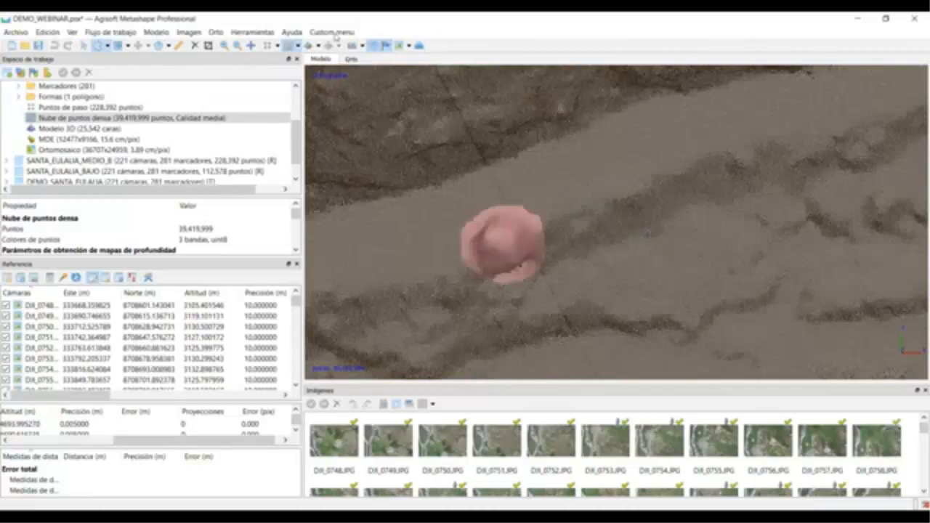
{"action": "left_click", "coordinate": [248, 33]}
{"action": "mouse_move", "coordinate": [366, 73]}
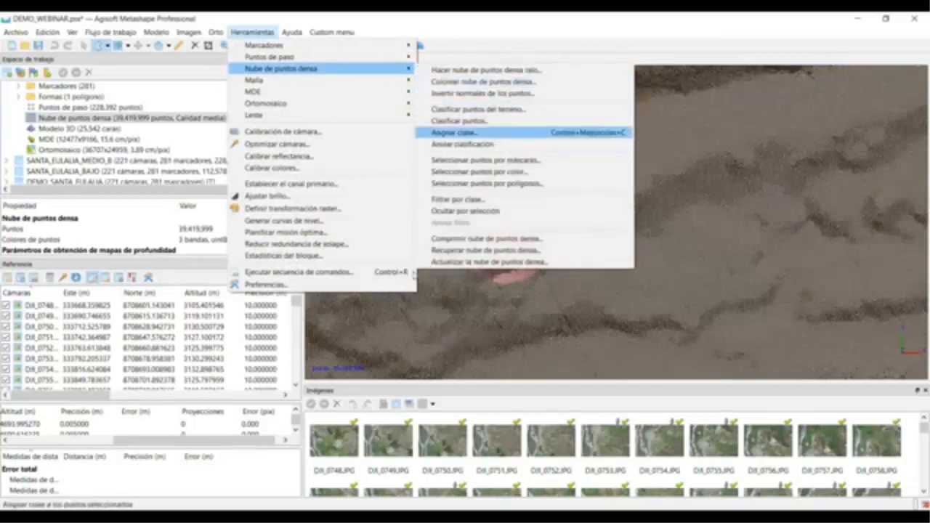
{"action": "key", "text": "Return"}
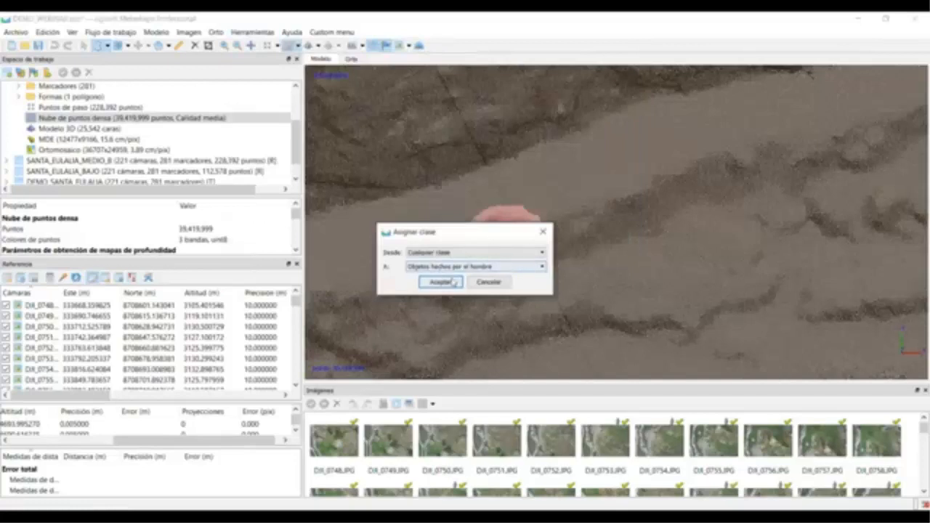
{"action": "left_click", "coordinate": [452, 282]}
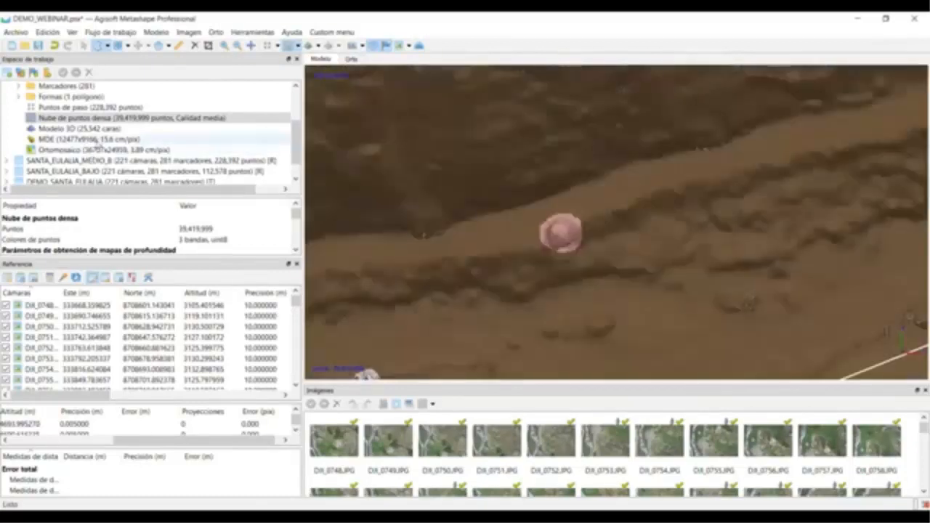
Step: Display the MDE and examine the raised mound at the edge of the road
{"action": "scroll", "coordinate": [445, 228], "scroll_direction": "up", "scroll_amount": 2}
{"action": "double_click", "coordinate": [105, 141]}
{"action": "scroll", "coordinate": [557, 266], "scroll_direction": "up", "scroll_amount": 2}
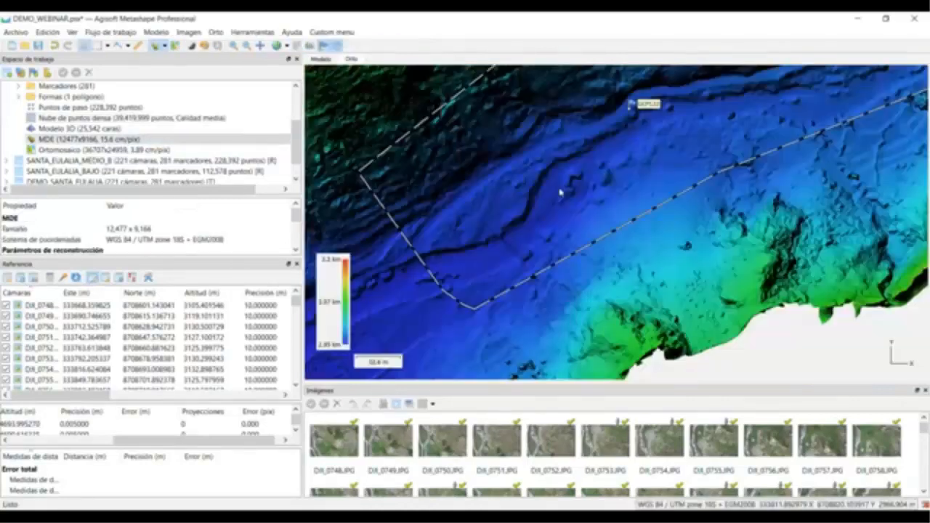
{"action": "scroll", "coordinate": [558, 194], "scroll_direction": "up", "scroll_amount": 3}
{"action": "scroll", "coordinate": [622, 180], "scroll_direction": "down", "scroll_amount": 5}
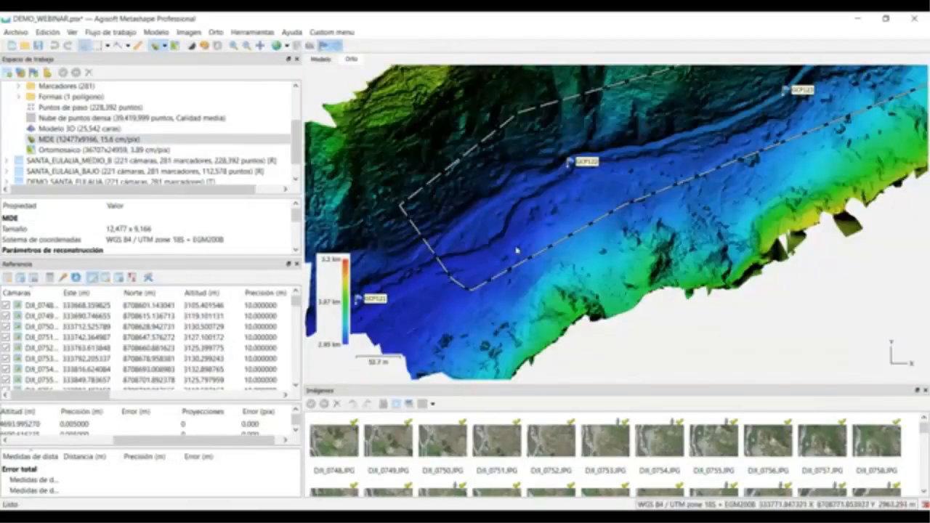
{"action": "scroll", "coordinate": [585, 220], "scroll_direction": "up", "scroll_amount": 3}
{"action": "scroll", "coordinate": [501, 266], "scroll_direction": "down", "scroll_amount": 2}
{"action": "scroll", "coordinate": [595, 194], "scroll_direction": "up", "scroll_amount": 3}
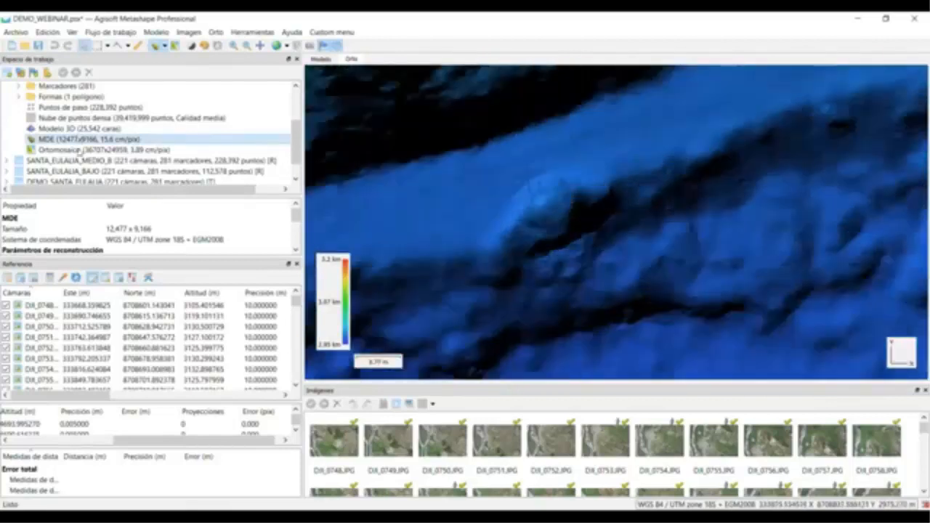
Step: Compare the rock pile beside the road in the orthomosaic, the MDE and the dense cloud
{"action": "double_click", "coordinate": [81, 150]}
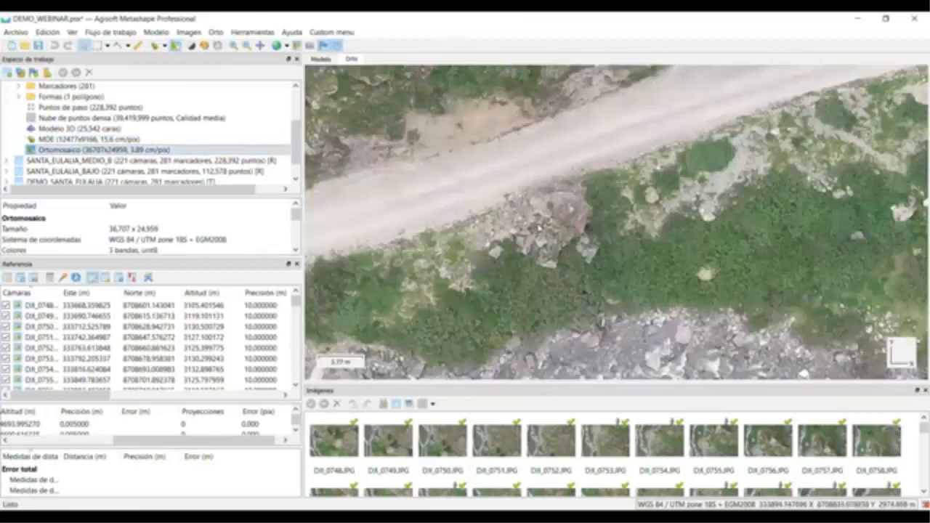
{"action": "scroll", "coordinate": [558, 218], "scroll_direction": "up", "scroll_amount": 3}
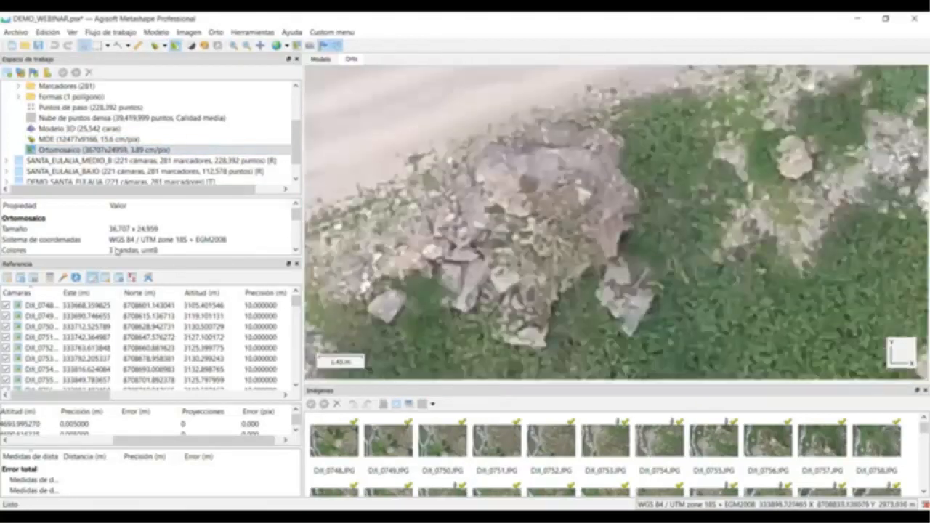
{"action": "double_click", "coordinate": [80, 138]}
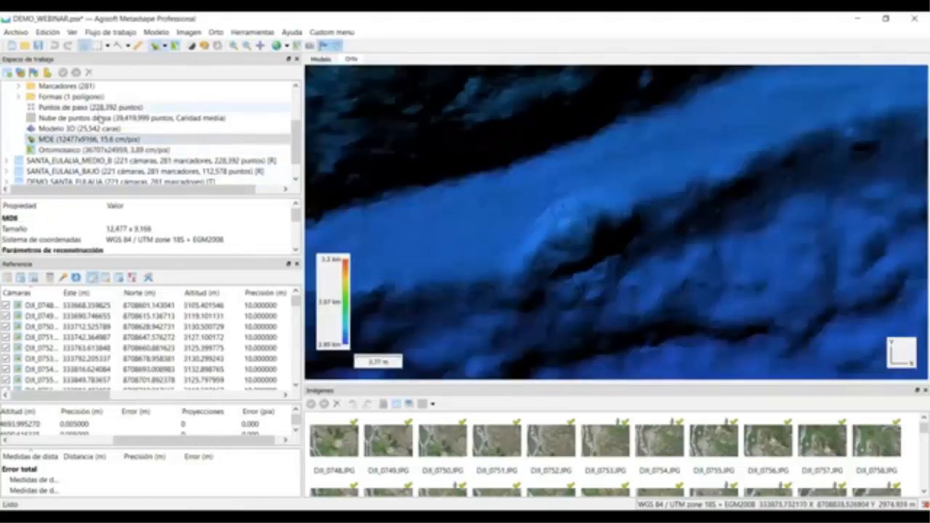
{"action": "left_click", "coordinate": [97, 121]}
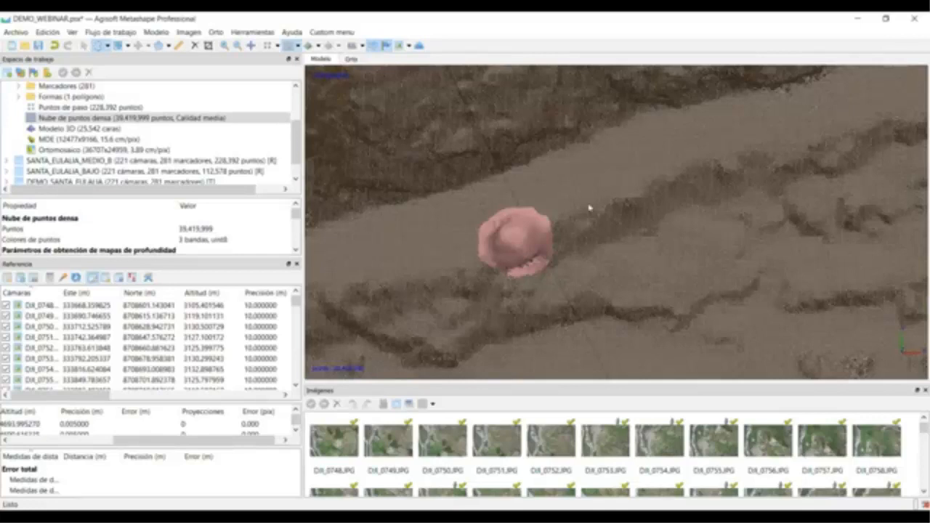
{"action": "scroll", "coordinate": [615, 254], "scroll_direction": "down", "scroll_amount": 2}
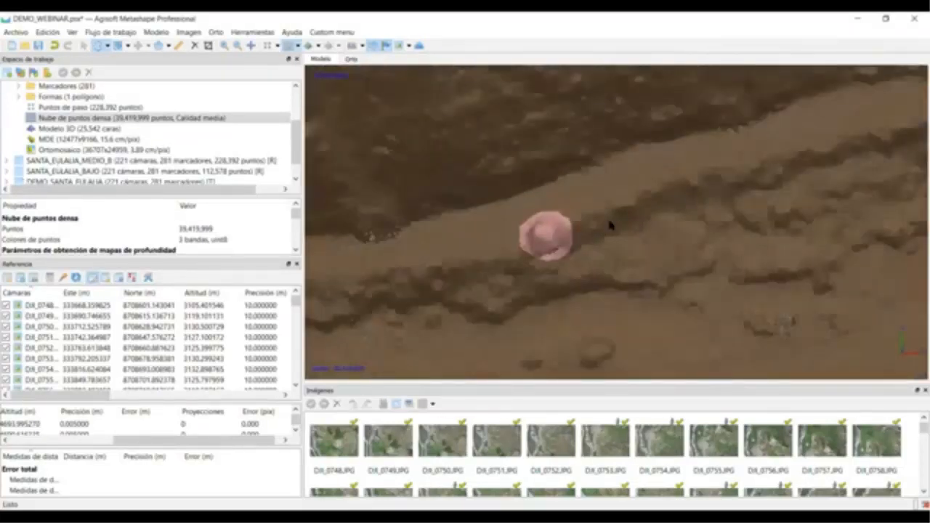
{"action": "scroll", "coordinate": [742, 193], "scroll_direction": "up", "scroll_amount": 1}
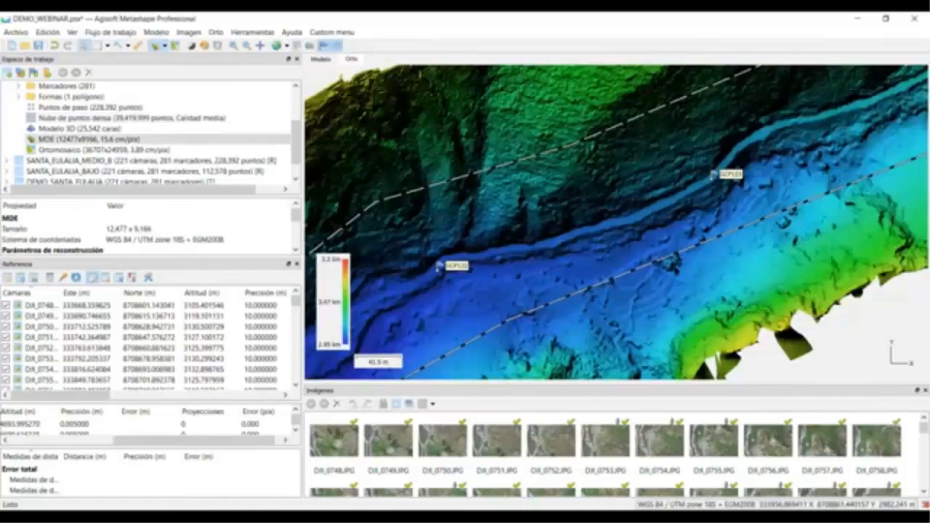
Step: Regenerate the MDE from the dense point cloud with default interpolation, using only the Terreno point class
{"action": "scroll", "coordinate": [457, 253], "scroll_direction": "up", "scroll_amount": 1}
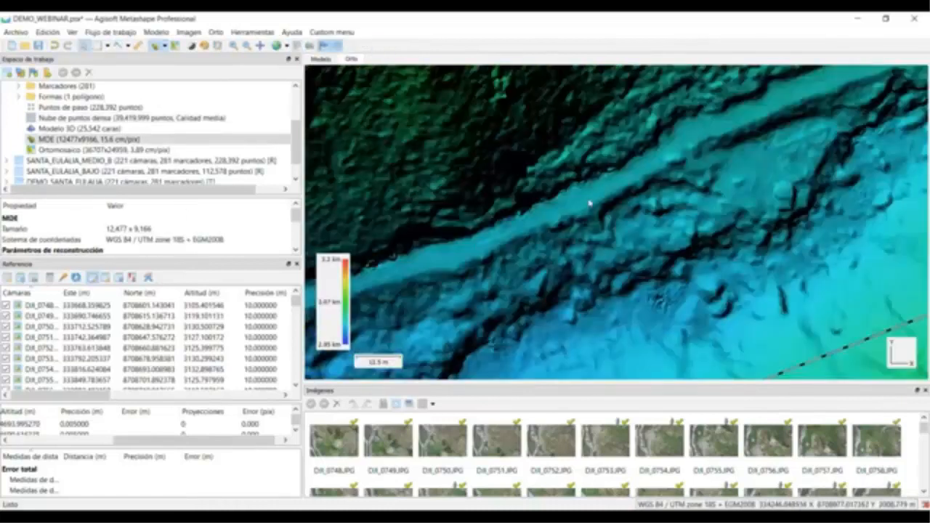
{"action": "scroll", "coordinate": [543, 235], "scroll_direction": "up", "scroll_amount": 1}
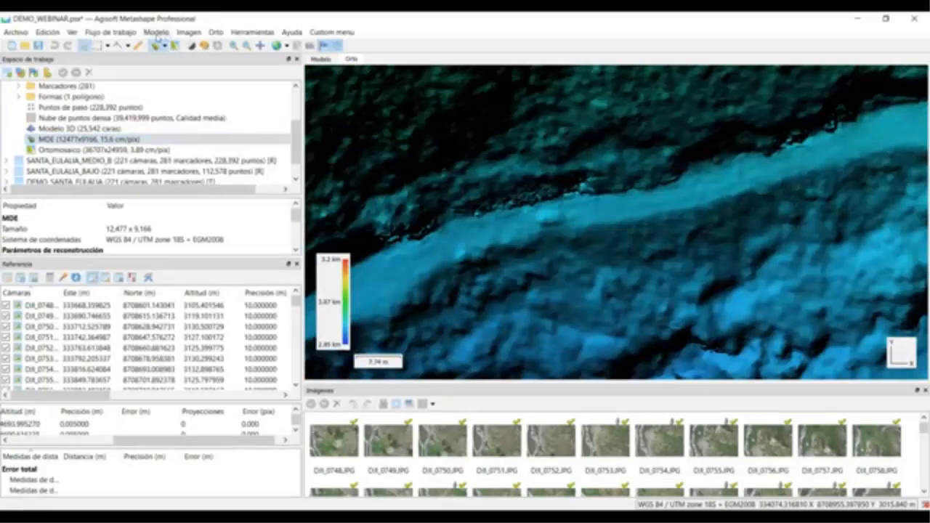
{"action": "left_click", "coordinate": [111, 32]}
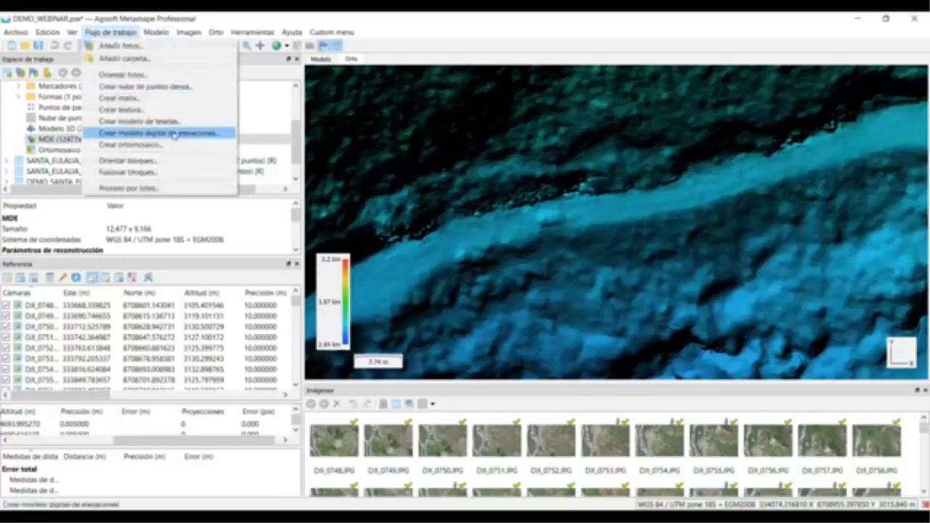
{"action": "left_click", "coordinate": [175, 133]}
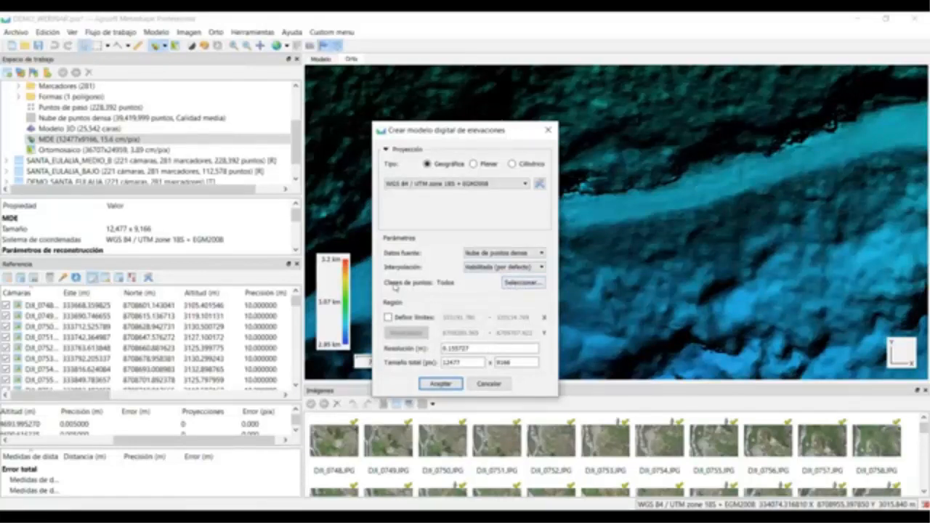
{"action": "left_click", "coordinate": [541, 290]}
{"action": "left_click", "coordinate": [393, 281]}
{"action": "scroll", "coordinate": [396, 285], "scroll_direction": "down", "scroll_amount": 2}
{"action": "scroll", "coordinate": [397, 308], "scroll_direction": "up", "scroll_amount": 2}
{"action": "scroll", "coordinate": [396, 306], "scroll_direction": "down", "scroll_amount": 2}
{"action": "scroll", "coordinate": [418, 291], "scroll_direction": "up", "scroll_amount": 2}
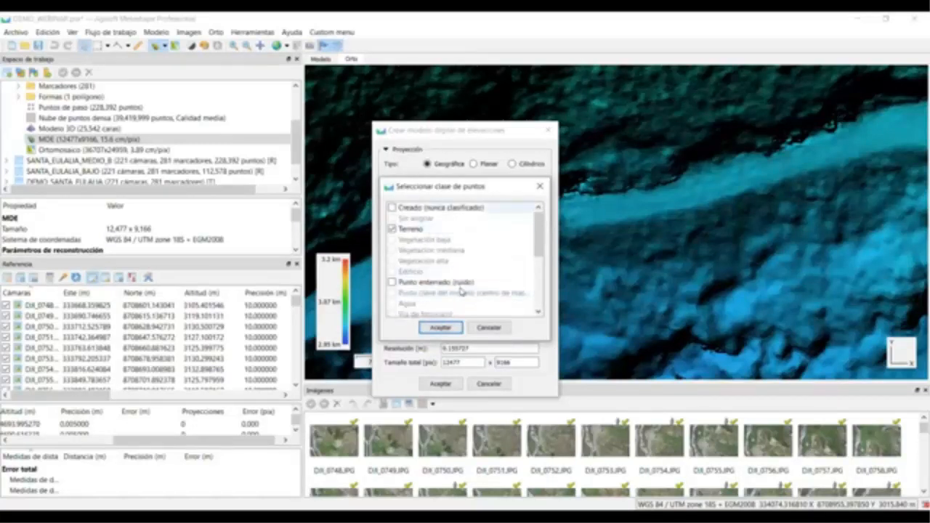
{"action": "left_click", "coordinate": [451, 326]}
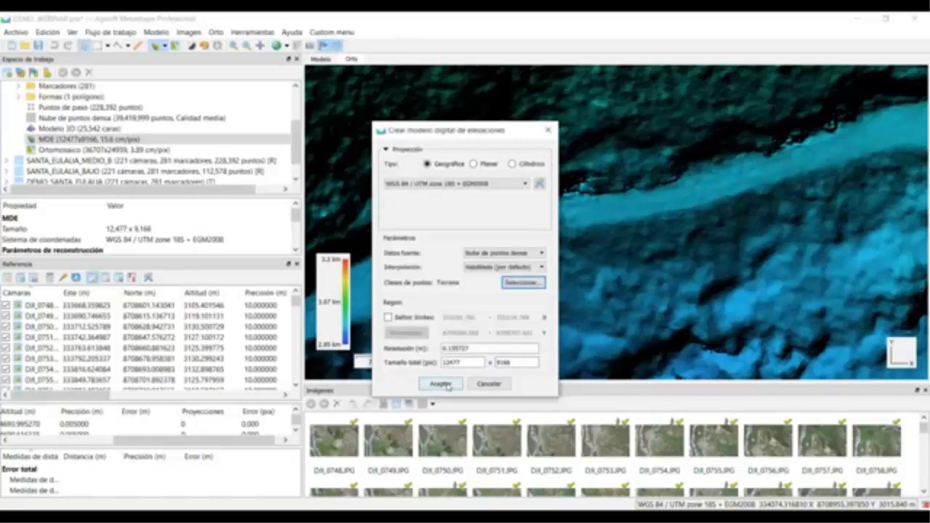
{"action": "left_click", "coordinate": [448, 385]}
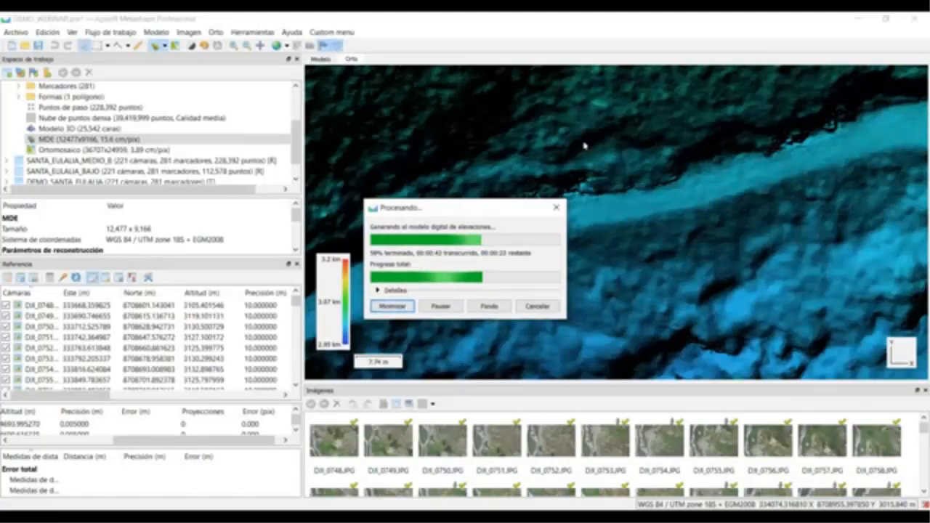
Step: Switch to the 100_0001_0001.JPG file in Bloc de notas and search for xmp to reach the drone-dji metadata
{"action": "left_click", "coordinate": [695, 457]}
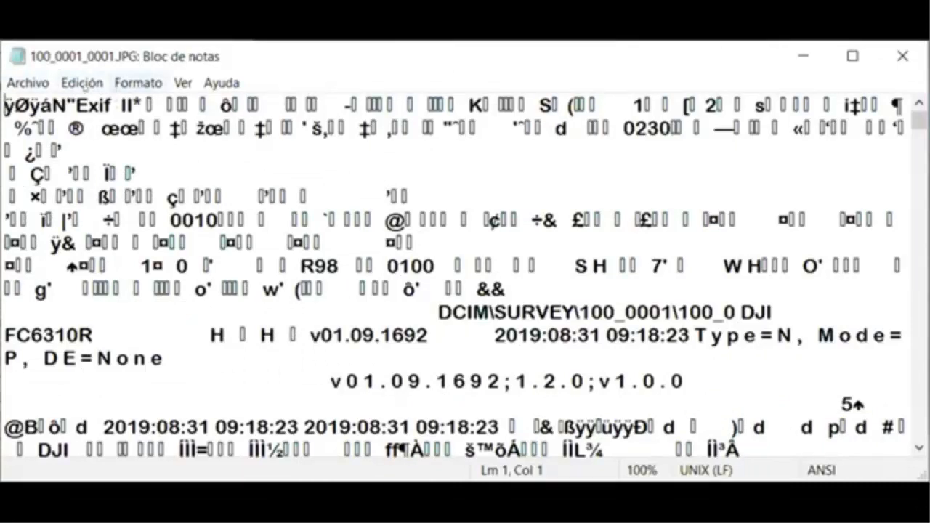
{"action": "left_click", "coordinate": [75, 84]}
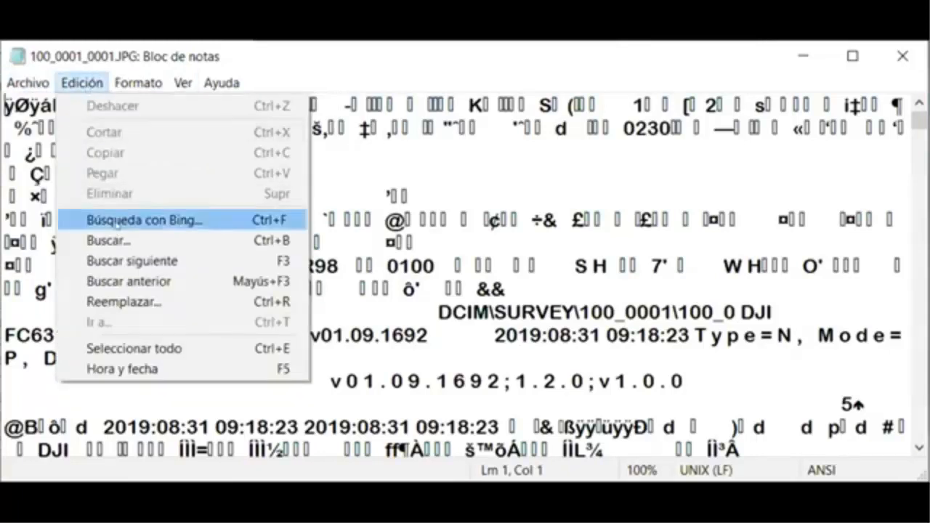
{"action": "left_click", "coordinate": [116, 241]}
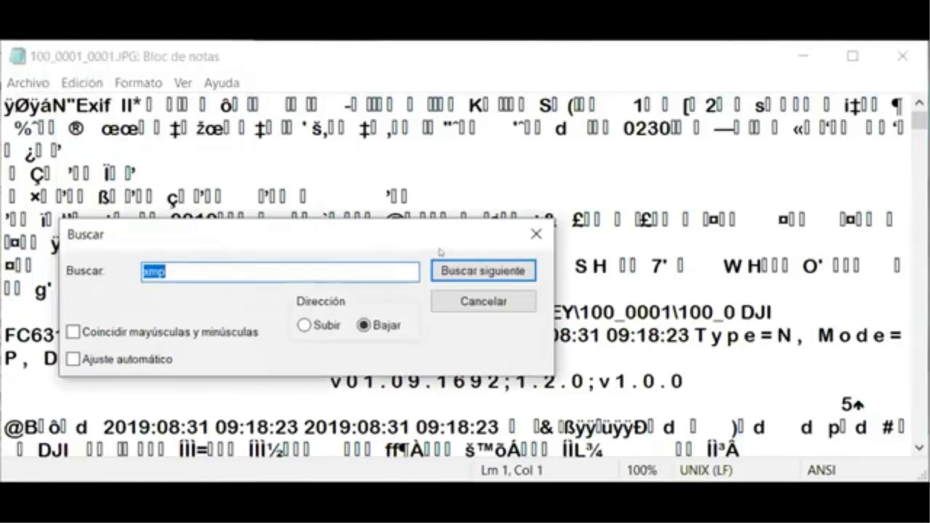
{"action": "key", "text": "Return"}
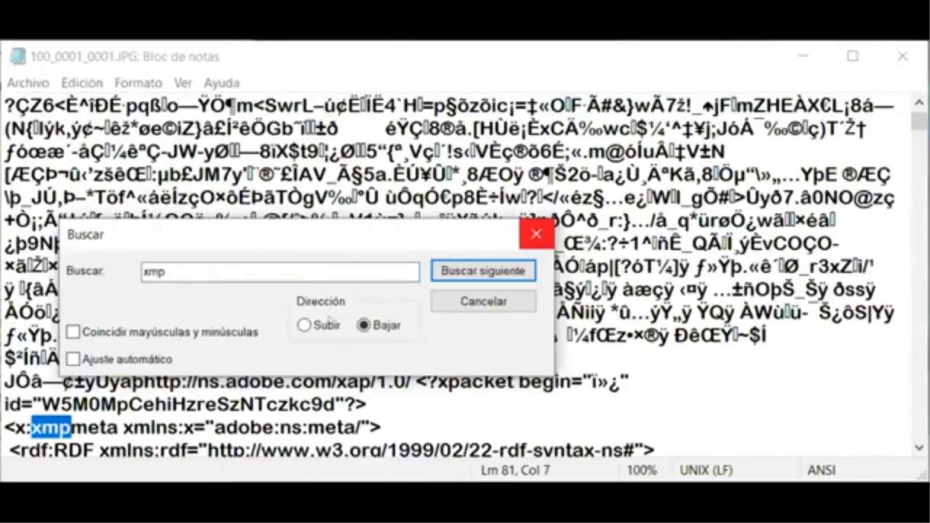
{"action": "left_click", "coordinate": [536, 233]}
{"action": "scroll", "coordinate": [282, 332], "scroll_direction": "down", "scroll_amount": 8}
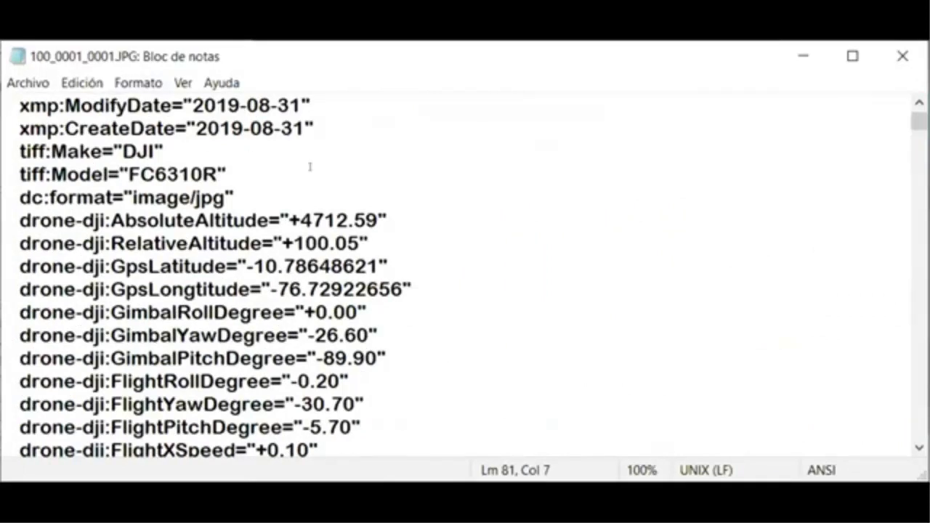
{"action": "scroll", "coordinate": [310, 164], "scroll_direction": "down", "scroll_amount": 2}
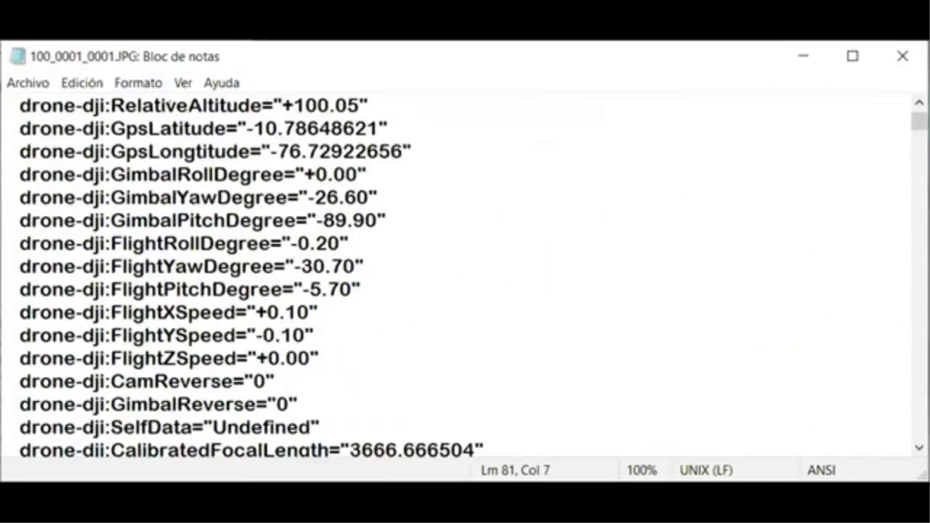
Step: Compare the AbsoluteAltitude and RelativeAltitude entries in the photo's drone-dji metadata, highlighting each one
{"action": "left_click_drag", "start_coordinate": [110, 105], "coordinate": [250, 105]}
{"action": "scroll", "coordinate": [465, 276], "scroll_direction": "up", "scroll_amount": 2}
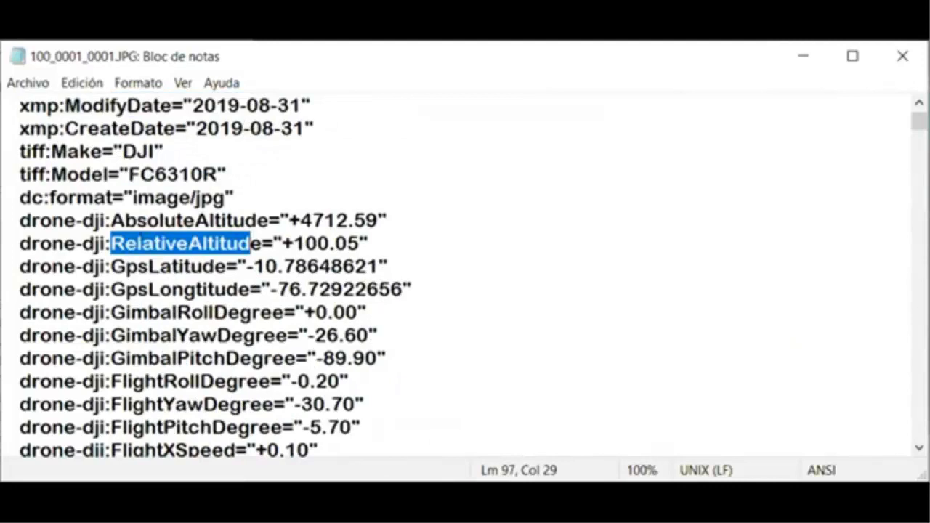
{"action": "left_click_drag", "start_coordinate": [111, 221], "coordinate": [378, 221]}
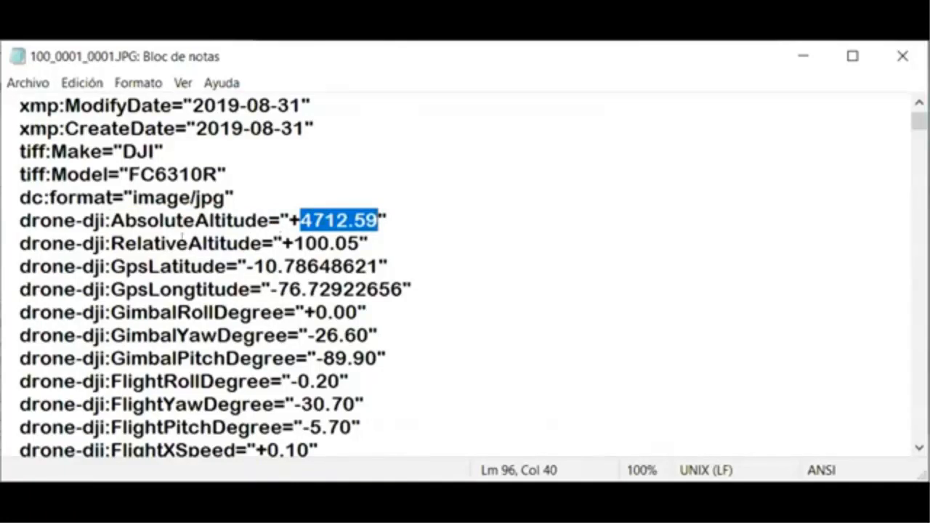
{"action": "left_click_drag", "start_coordinate": [111, 243], "coordinate": [260, 243]}
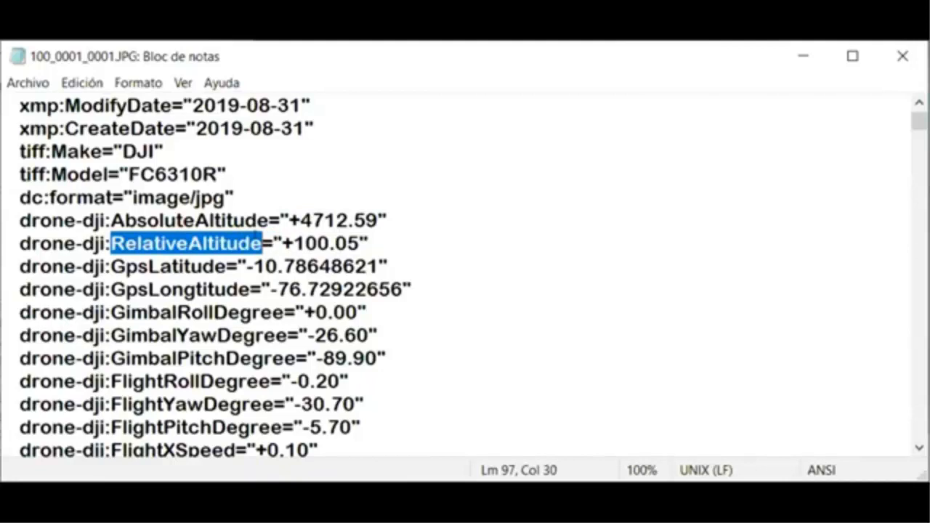
{"action": "left_click_drag", "start_coordinate": [111, 221], "coordinate": [282, 220]}
{"action": "left_click_drag", "start_coordinate": [107, 244], "coordinate": [224, 243]}
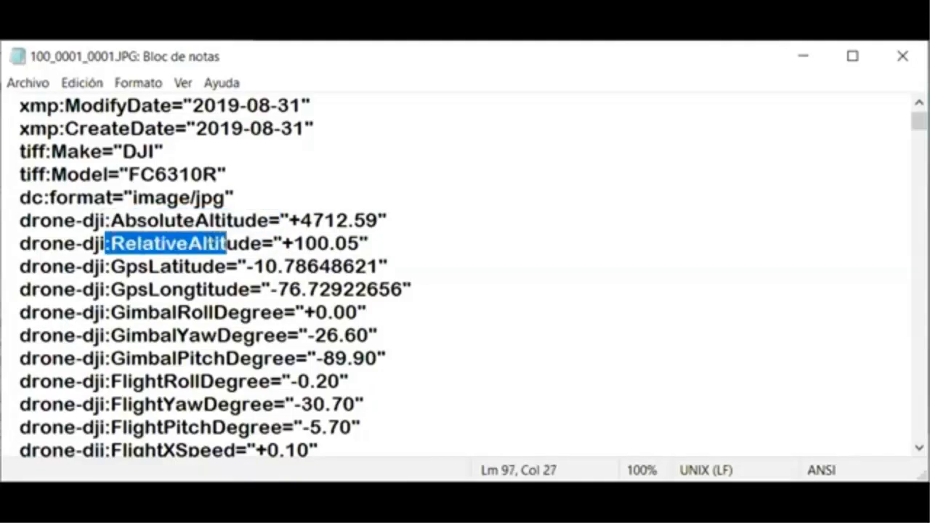
{"action": "left_click", "coordinate": [144, 218]}
{"action": "left_click", "coordinate": [109, 218]}
{"action": "left_click_drag", "start_coordinate": [111, 220], "coordinate": [280, 220]}
{"action": "left_click", "coordinate": [270, 220]}
{"action": "left_click", "coordinate": [109, 244]}
{"action": "left_click_drag", "start_coordinate": [109, 244], "coordinate": [262, 243]}
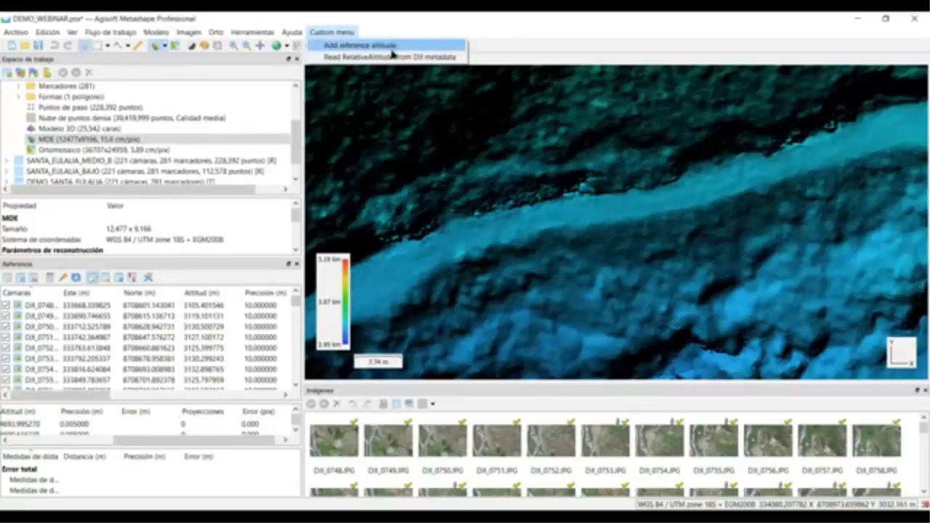
Step: Switch back to Metashape and examine the regenerated MDE at the road edge beside the rock pile
{"action": "left_click", "coordinate": [517, 216]}
{"action": "left_click_drag", "start_coordinate": [554, 224], "coordinate": [675, 203]}
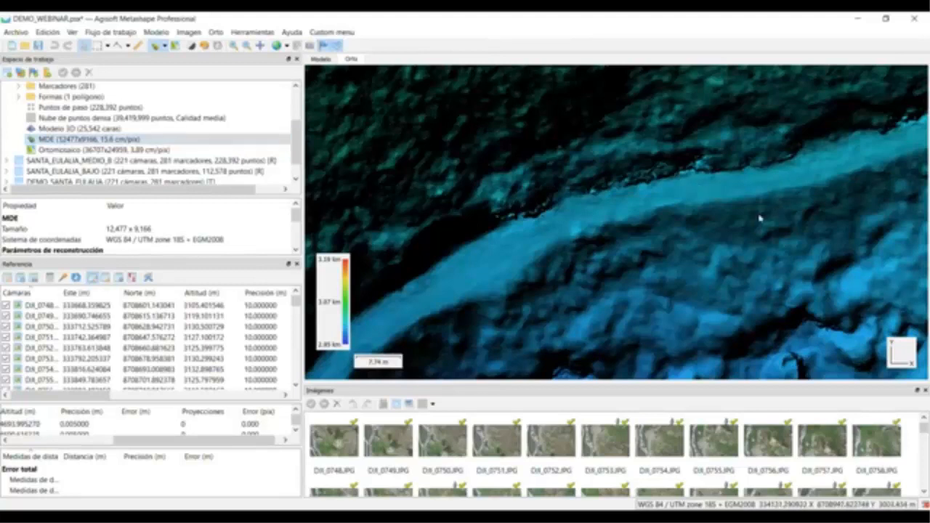
{"action": "scroll", "coordinate": [581, 232], "scroll_direction": "up", "scroll_amount": 3}
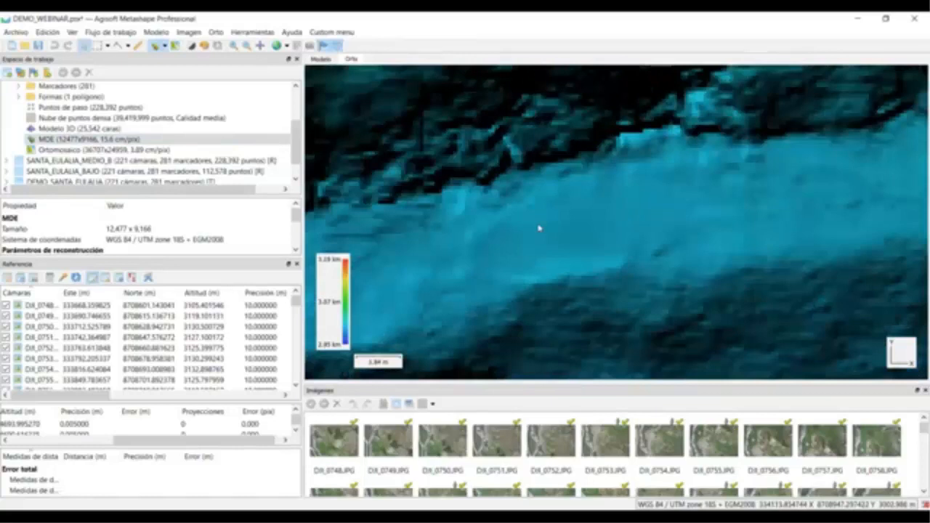
{"action": "scroll", "coordinate": [553, 289], "scroll_direction": "down", "scroll_amount": 1}
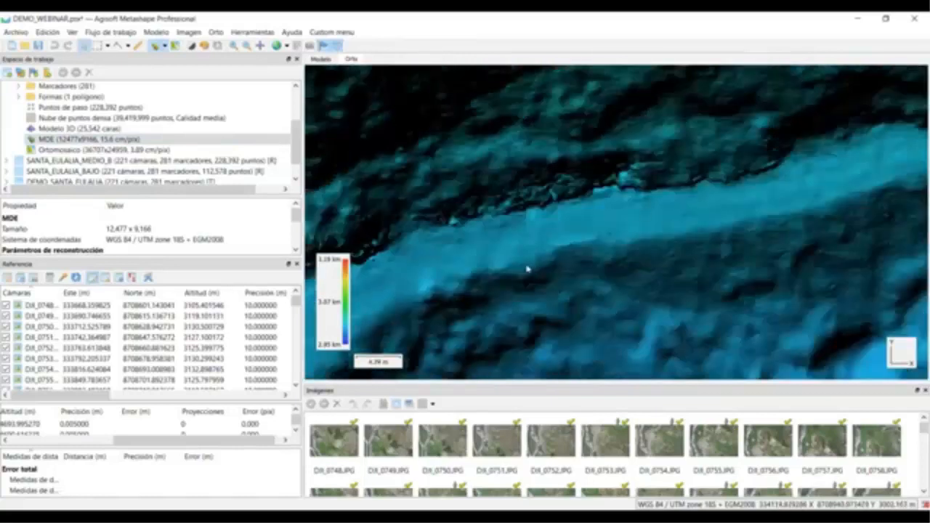
{"action": "scroll", "coordinate": [556, 251], "scroll_direction": "down", "scroll_amount": 8}
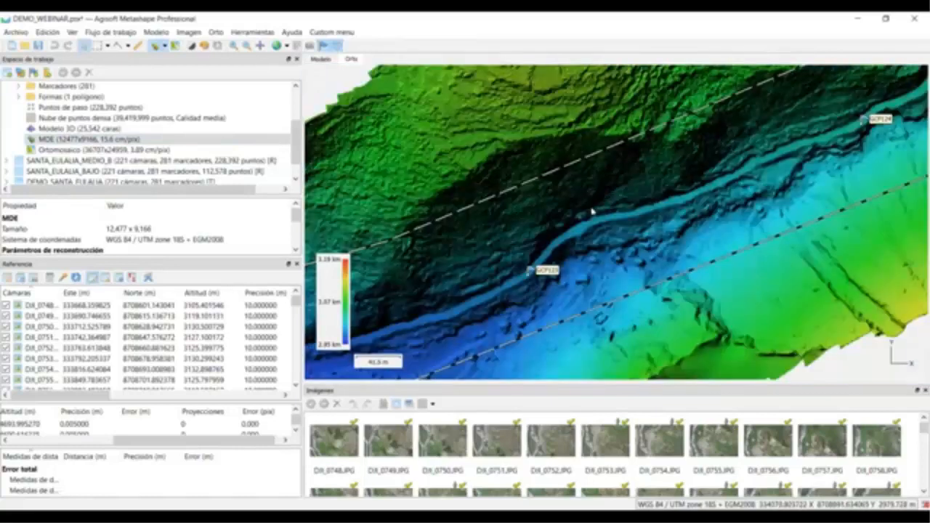
Step: Inspect the road surface, its edges and the nearby terrain in the lower, dark blue part of the MDE
{"action": "scroll", "coordinate": [592, 211], "scroll_direction": "up", "scroll_amount": 2}
{"action": "scroll", "coordinate": [581, 207], "scroll_direction": "down", "scroll_amount": 1}
{"action": "scroll", "coordinate": [571, 202], "scroll_direction": "up", "scroll_amount": 1}
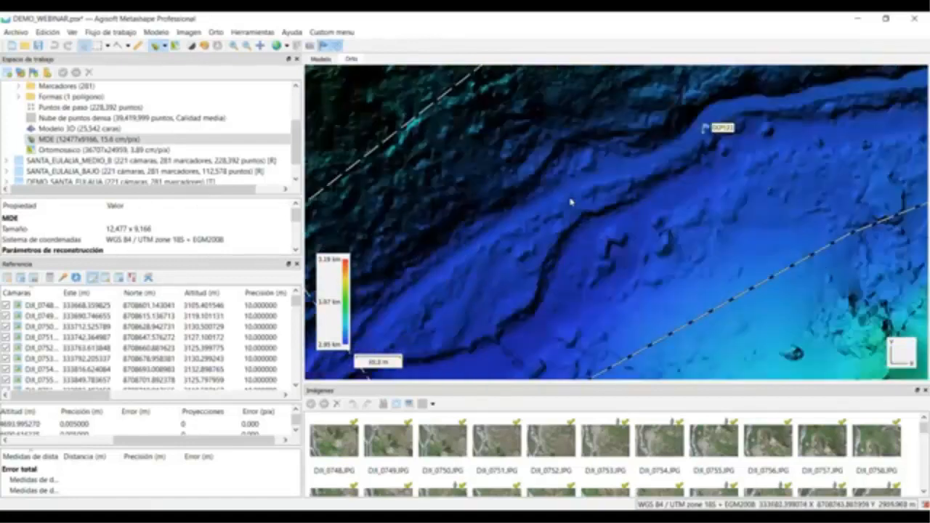
{"action": "scroll", "coordinate": [570, 202], "scroll_direction": "up", "scroll_amount": 4}
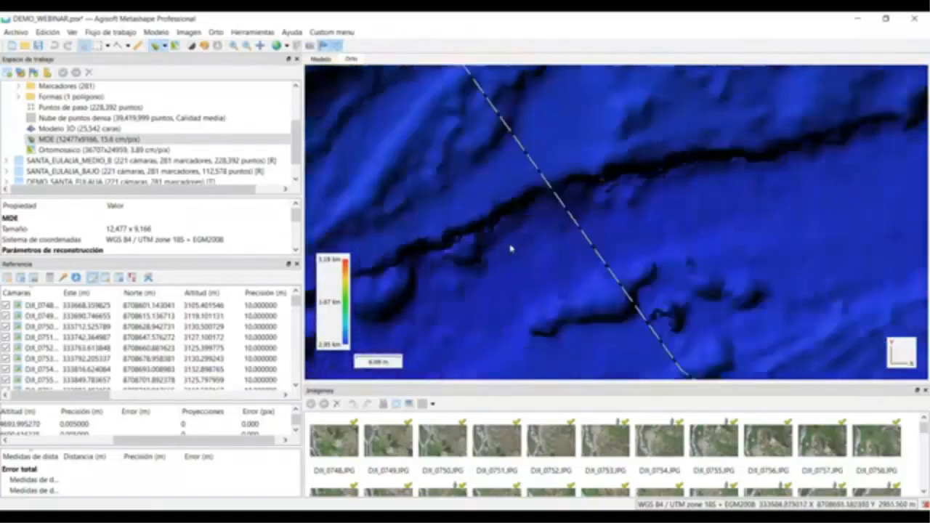
{"action": "scroll", "coordinate": [599, 214], "scroll_direction": "down", "scroll_amount": 5}
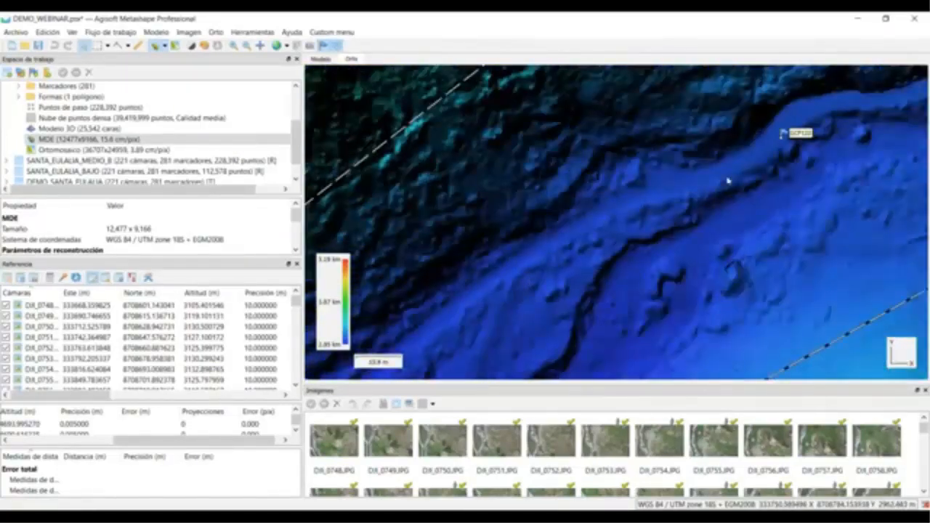
{"action": "scroll", "coordinate": [580, 257], "scroll_direction": "up", "scroll_amount": 5}
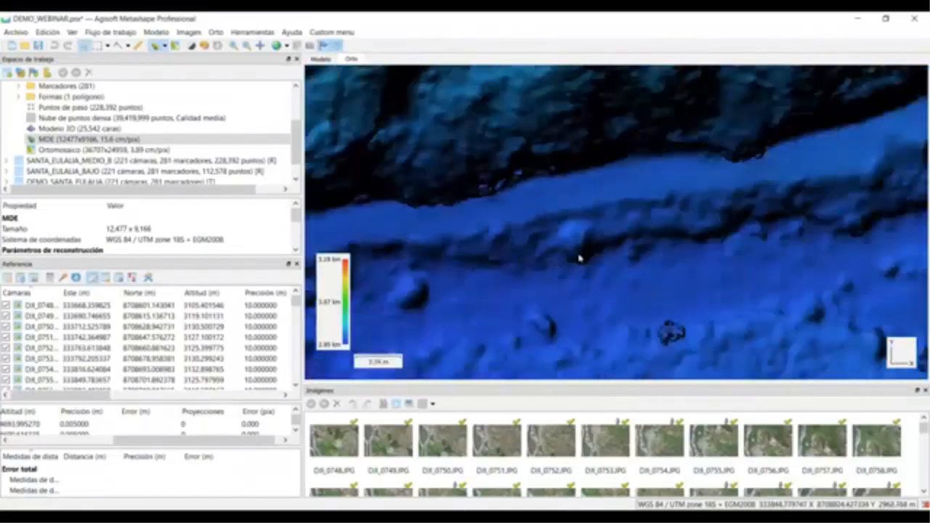
{"action": "left_click_drag", "start_coordinate": [690, 217], "coordinate": [601, 247]}
{"action": "scroll", "coordinate": [583, 189], "scroll_direction": "up", "scroll_amount": 4}
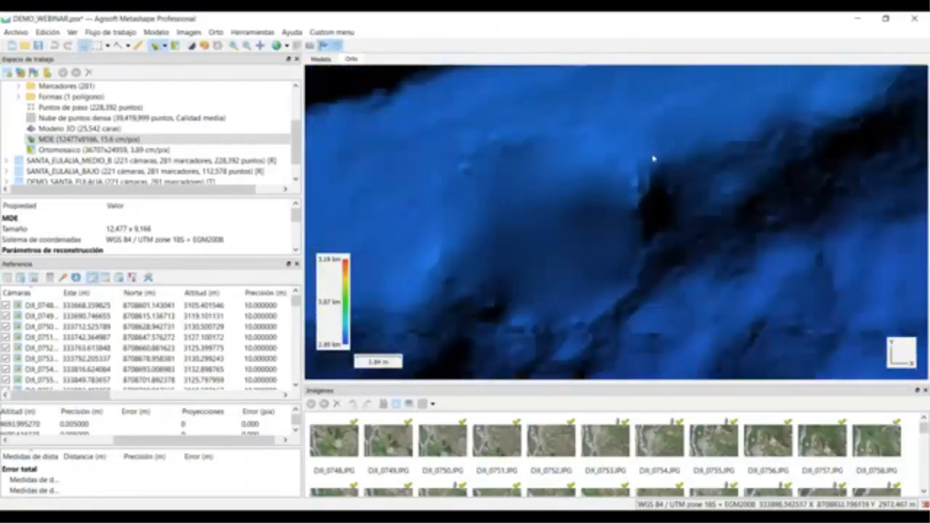
{"action": "scroll", "coordinate": [558, 259], "scroll_direction": "down", "scroll_amount": 3}
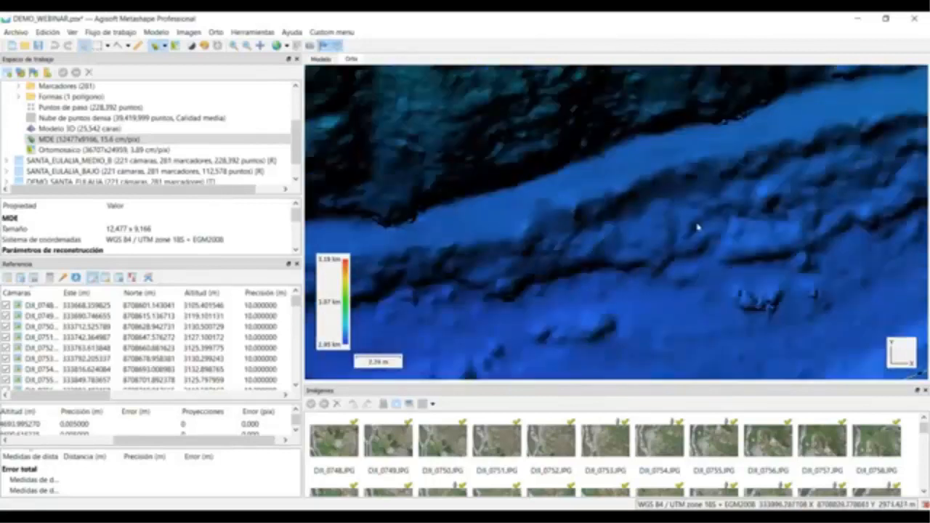
Step: Follow the road across the MDE from GCP123 to the bends beyond GCP124
{"action": "scroll", "coordinate": [697, 227], "scroll_direction": "down", "scroll_amount": 5}
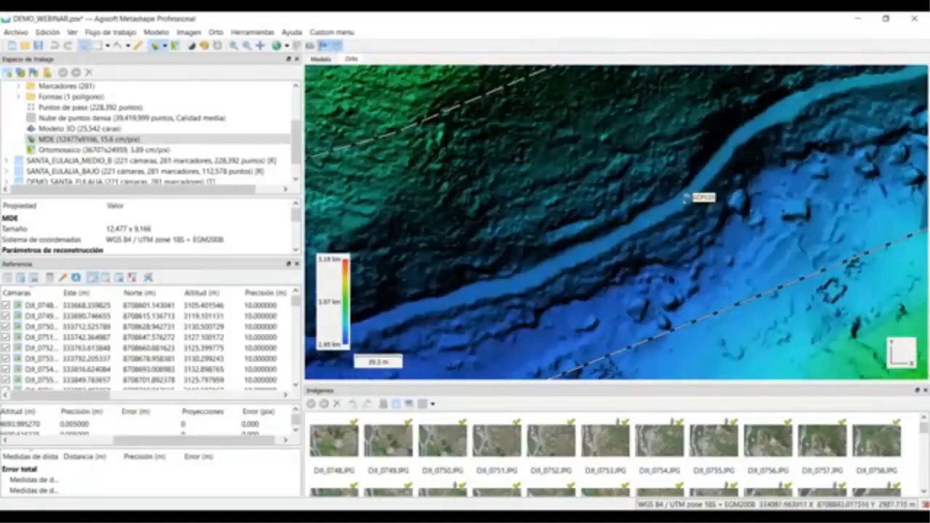
{"action": "mouse_move", "coordinate": [778, 255]}
{"action": "left_mouse_down"}
{"action": "mouse_move", "coordinate": [571, 303]}
{"action": "mouse_move", "coordinate": [657, 280]}
{"action": "left_mouse_up"}
{"action": "left_click_drag", "start_coordinate": [890, 119], "coordinate": [565, 280]}
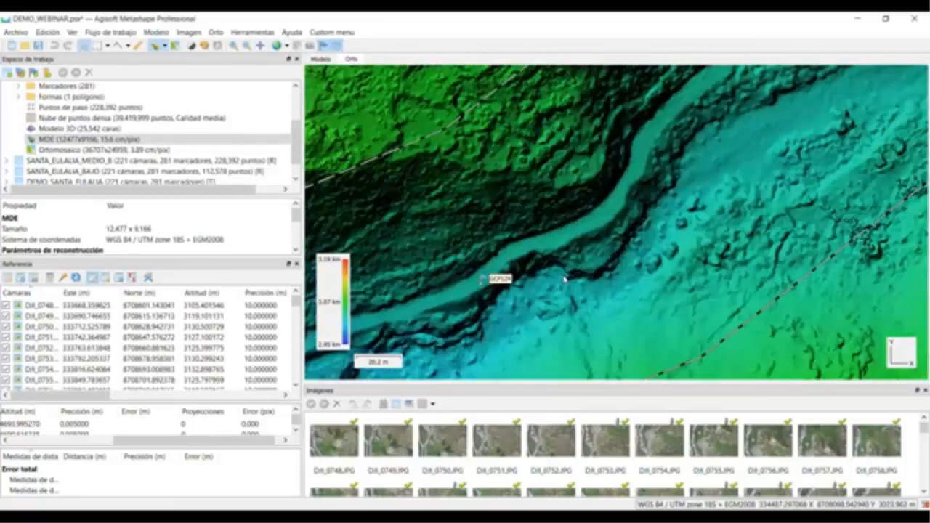
{"action": "left_click_drag", "start_coordinate": [467, 120], "coordinate": [314, 282]}
Step: Collapse the SANTA_EULALIA_MEDIO_M_MDT block in the workspace tree and bring the wider MDE around GCP124 into view
{"action": "scroll", "coordinate": [50, 115], "scroll_direction": "down", "scroll_amount": 1}
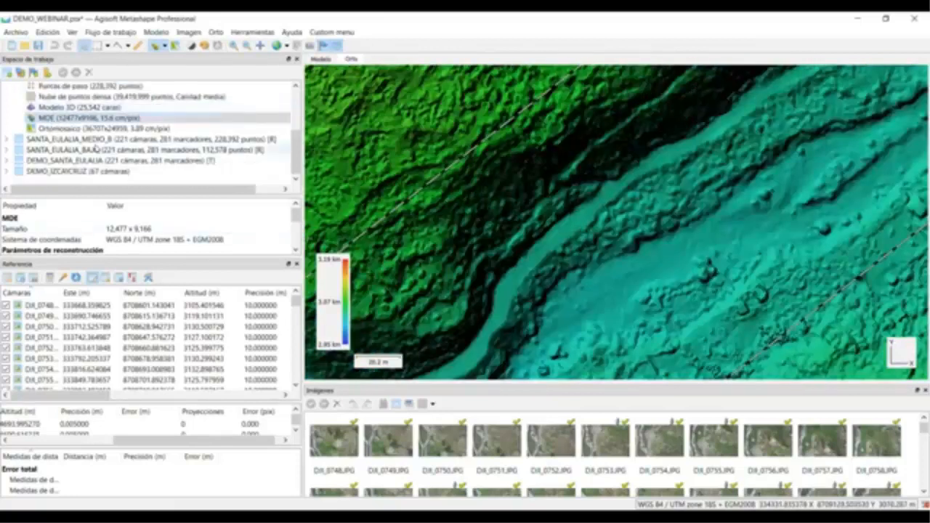
{"action": "scroll", "coordinate": [94, 144], "scroll_direction": "up", "scroll_amount": 3}
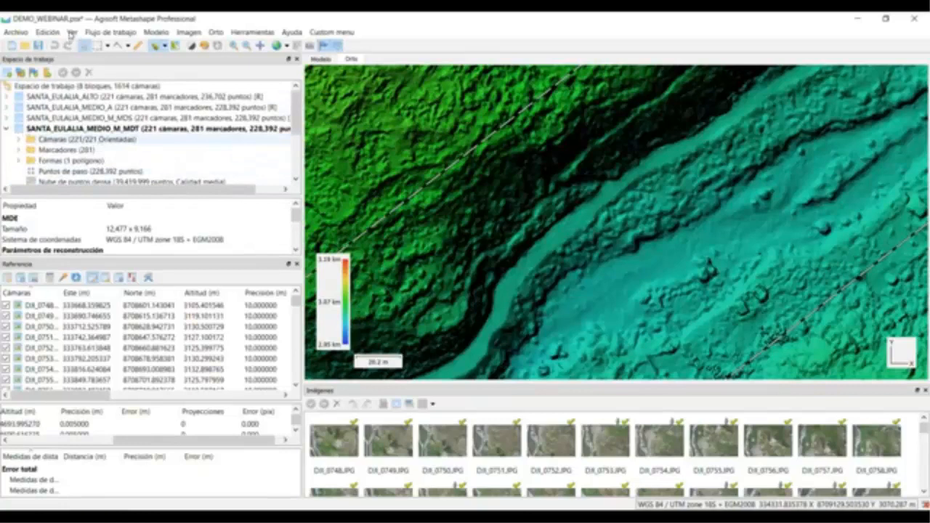
{"action": "left_click", "coordinate": [72, 32]}
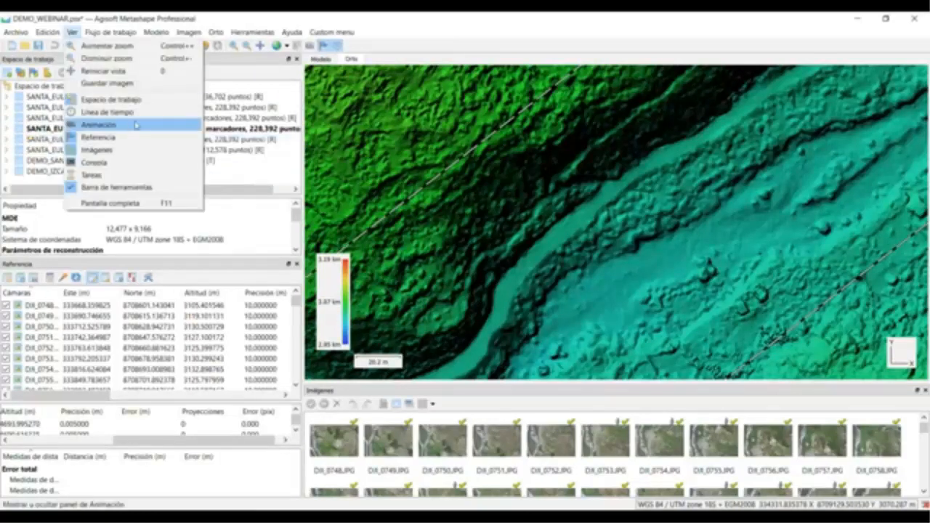
{"action": "left_click", "coordinate": [548, 190]}
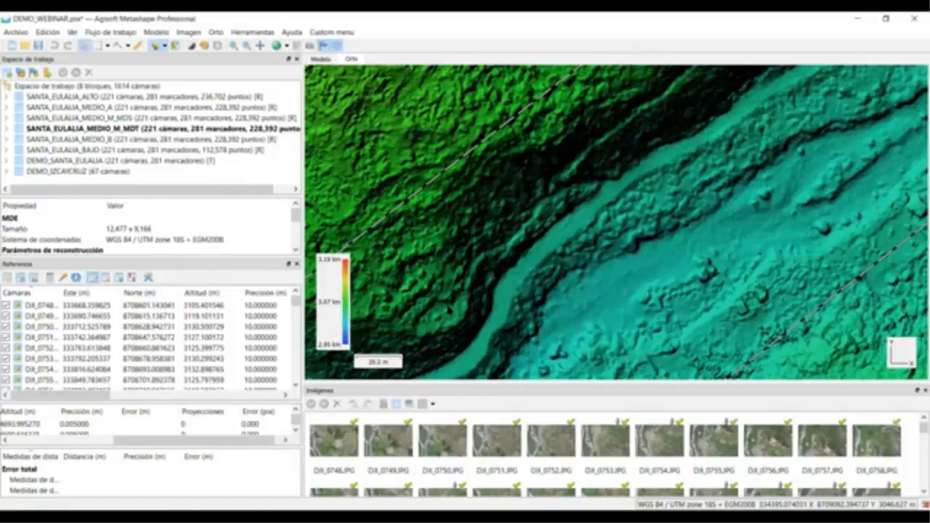
{"action": "scroll", "coordinate": [589, 272], "scroll_direction": "down", "scroll_amount": 5}
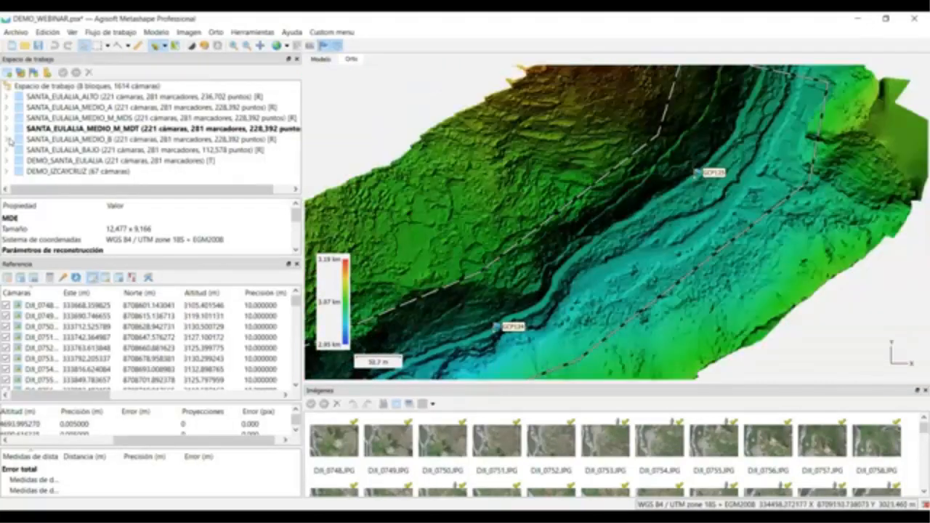
Step: Open the SANTA_EULALIA_MEDIO_B block and review the file formats offered for exporting its 3D model
{"action": "double_click", "coordinate": [131, 139]}
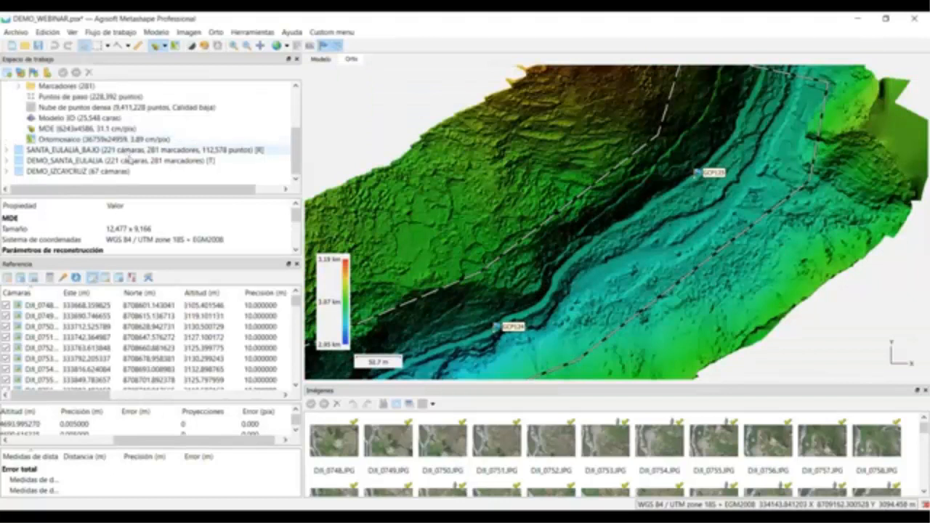
{"action": "right_click", "coordinate": [59, 111]}
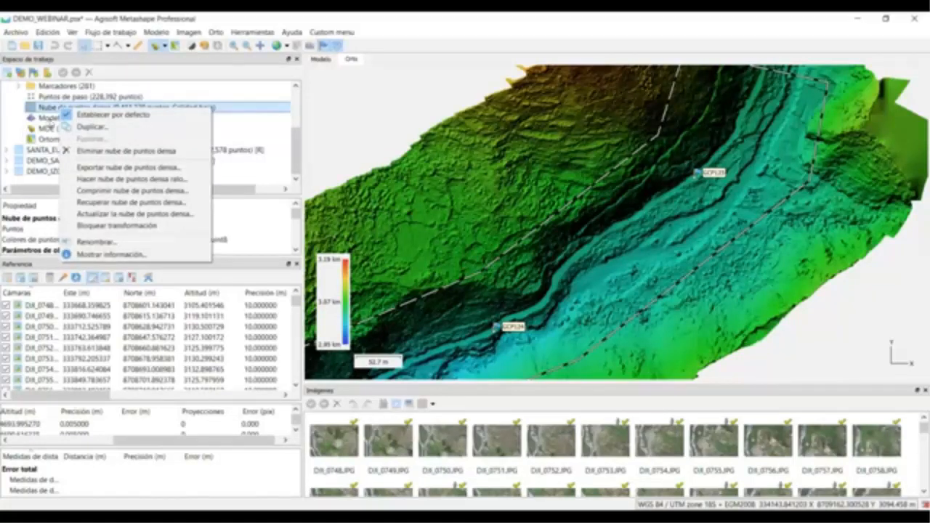
{"action": "right_click", "coordinate": [52, 119]}
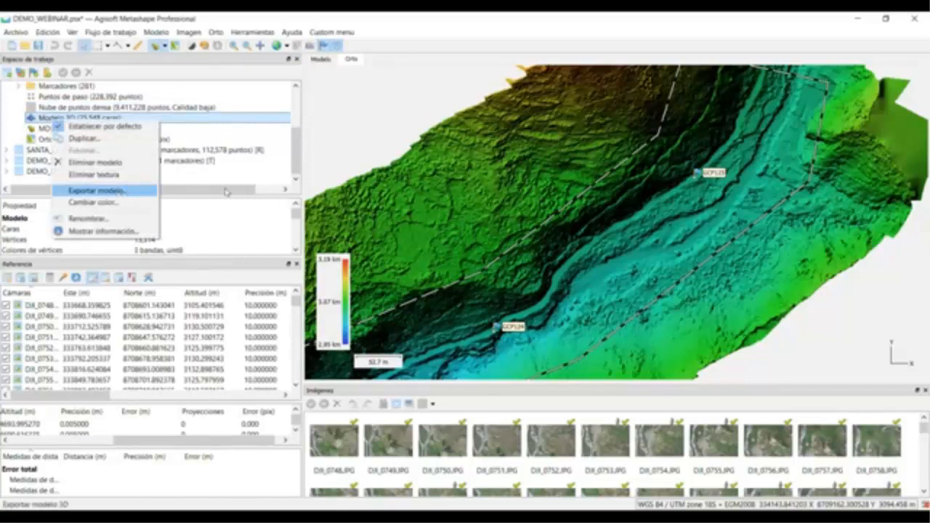
{"action": "left_click", "coordinate": [434, 254]}
{"action": "left_click", "coordinate": [292, 302]}
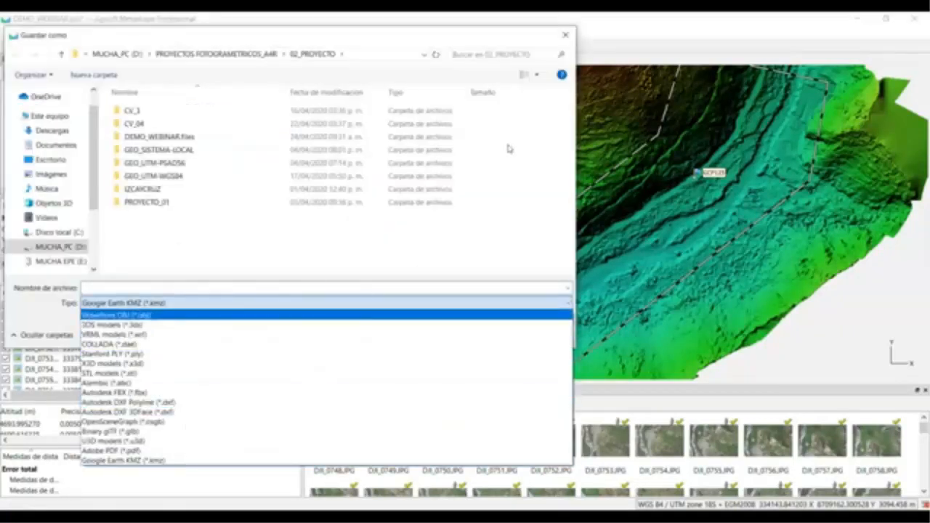
{"action": "left_click", "coordinate": [567, 38]}
{"action": "left_click_drag", "start_coordinate": [245, 27], "coordinate": [246, 84]}
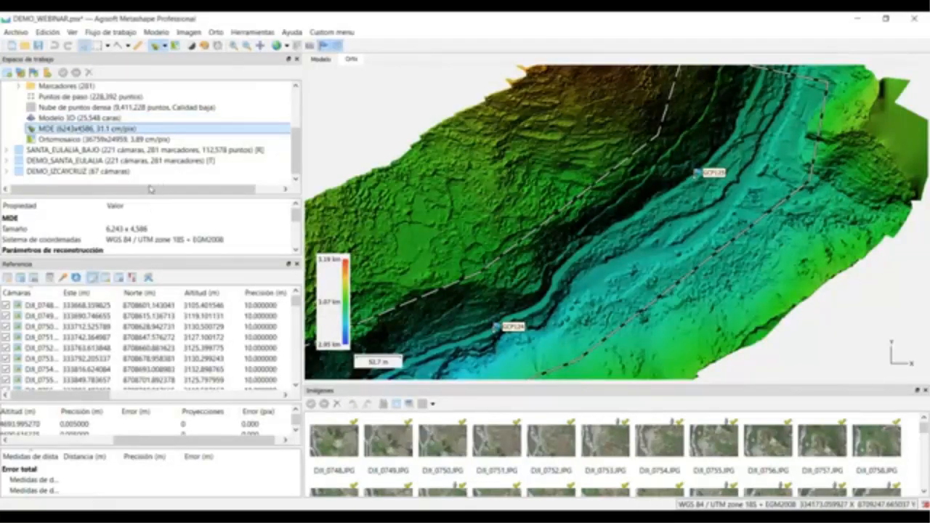
Step: Review the export options available for the MDE of the SANTA_EULALIA_MEDIO_B block
{"action": "right_click", "coordinate": [78, 128]}
{"action": "mouse_move", "coordinate": [151, 188]}
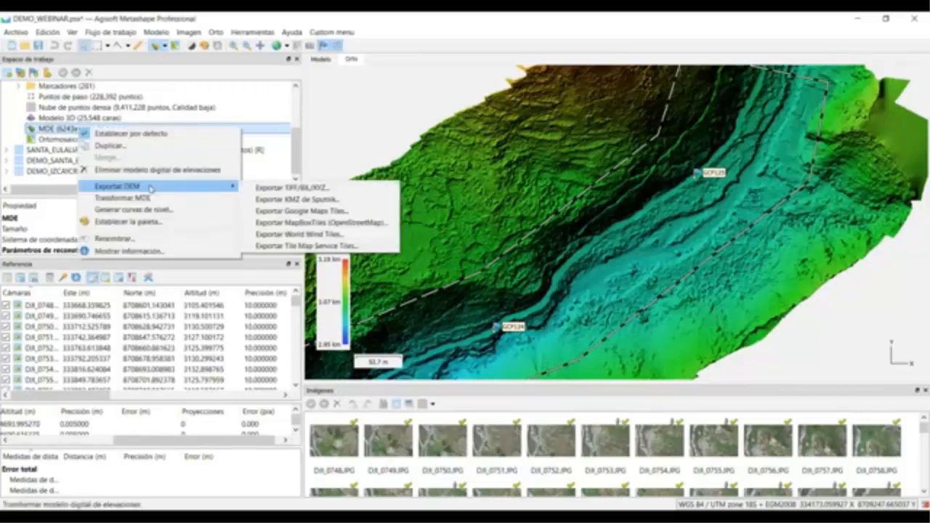
{"action": "left_click", "coordinate": [45, 139]}
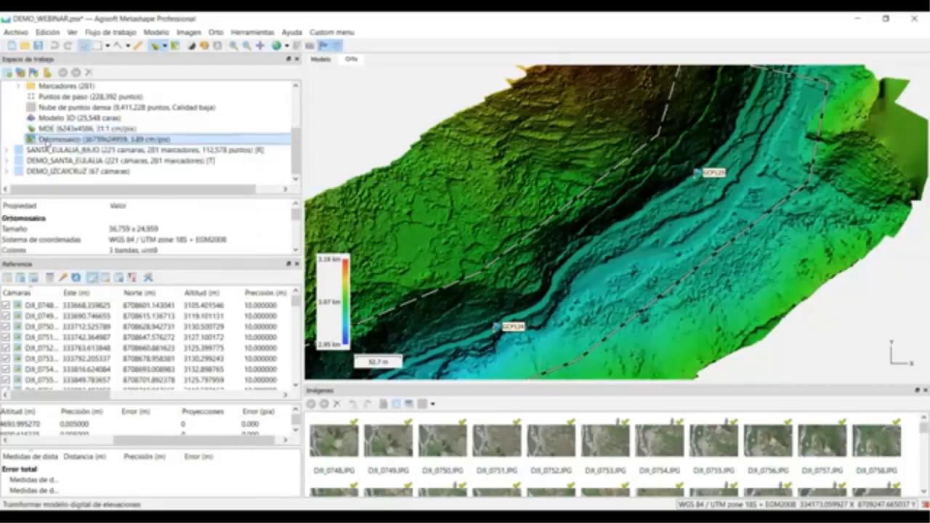
Step: Generate contour lines from the SANTA_EULALIA_MEDIO_B MDE at a 1 m interval, with the option to avoid intersections
{"action": "right_click", "coordinate": [51, 131]}
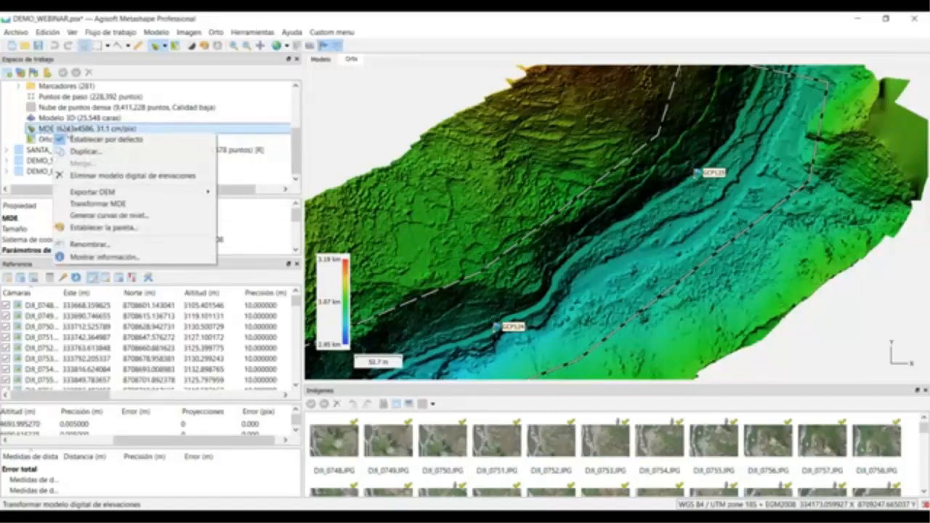
{"action": "left_click", "coordinate": [146, 217]}
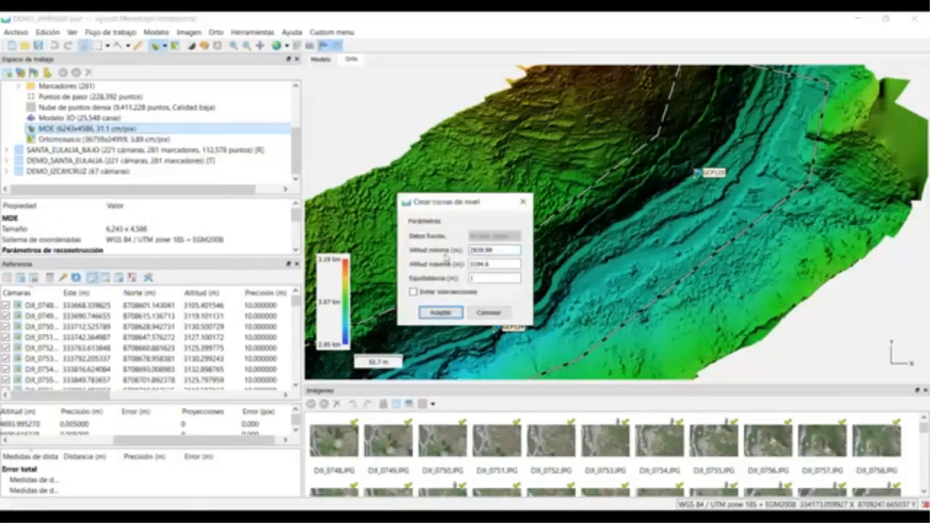
{"action": "left_click", "coordinate": [491, 277]}
{"action": "left_click", "coordinate": [414, 293]}
{"action": "left_click", "coordinate": [464, 318]}
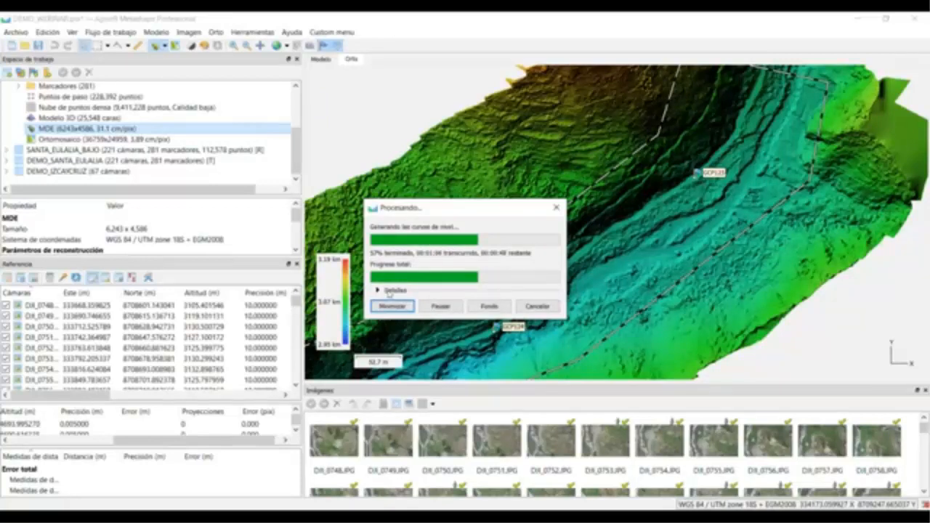
Step: Show the contour generation's processing details and move and enlarge the progress window
{"action": "left_click", "coordinate": [386, 291]}
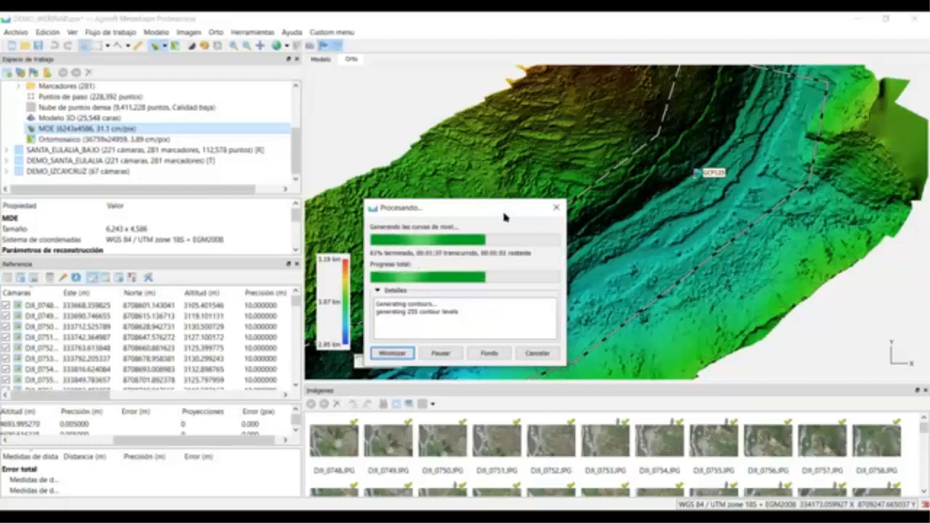
{"action": "left_click_drag", "start_coordinate": [504, 216], "coordinate": [524, 138]}
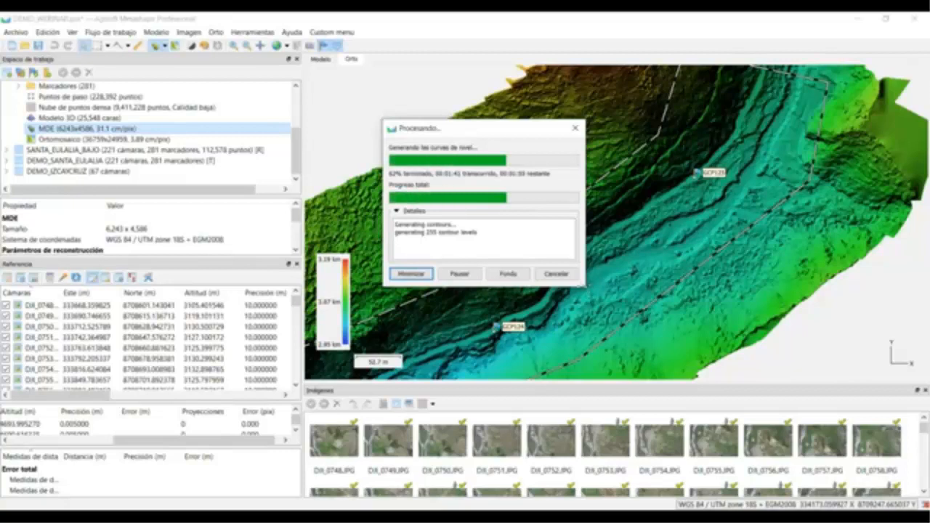
{"action": "left_click_drag", "start_coordinate": [585, 286], "coordinate": [705, 333]}
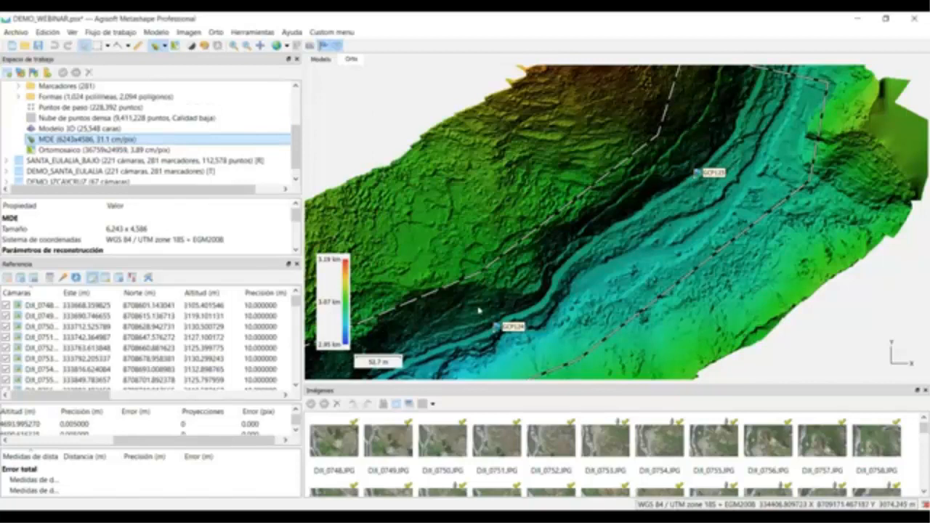
Step: Look over the MDE along the valley down to GCP121 and back to the road at GCP124
{"action": "scroll", "coordinate": [639, 202], "scroll_direction": "down", "scroll_amount": 3}
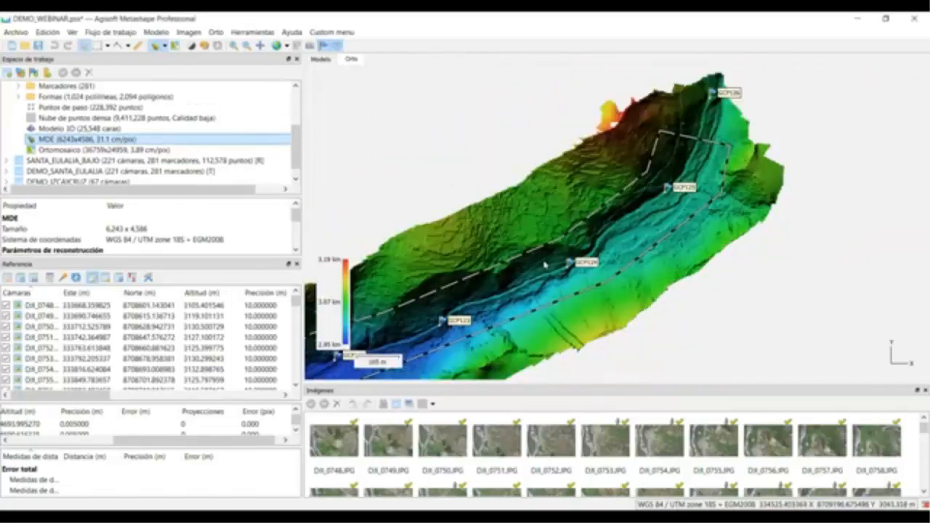
{"action": "scroll", "coordinate": [538, 268], "scroll_direction": "down", "scroll_amount": 2}
{"action": "left_click_drag", "start_coordinate": [473, 312], "coordinate": [590, 225]}
{"action": "scroll", "coordinate": [582, 231], "scroll_direction": "up", "scroll_amount": 2}
{"action": "scroll", "coordinate": [558, 247], "scroll_direction": "up", "scroll_amount": 2}
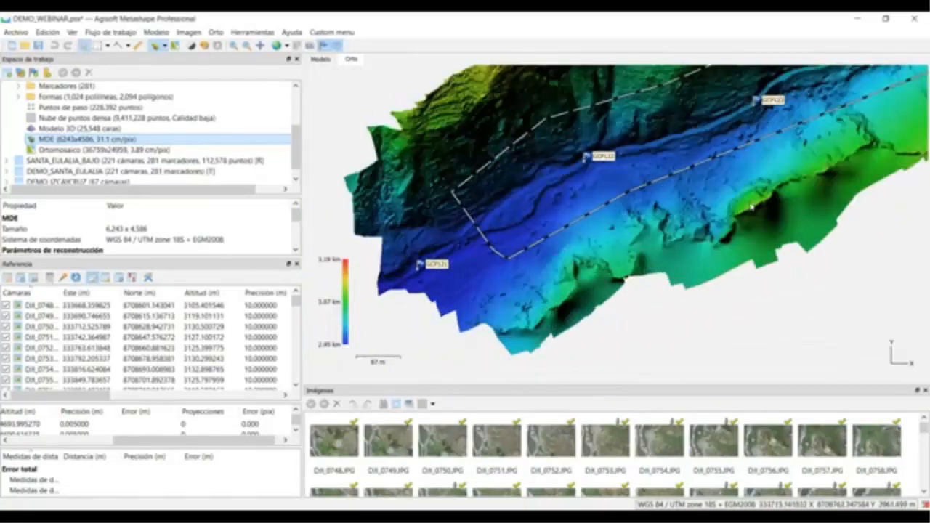
{"action": "scroll", "coordinate": [603, 240], "scroll_direction": "up", "scroll_amount": 4}
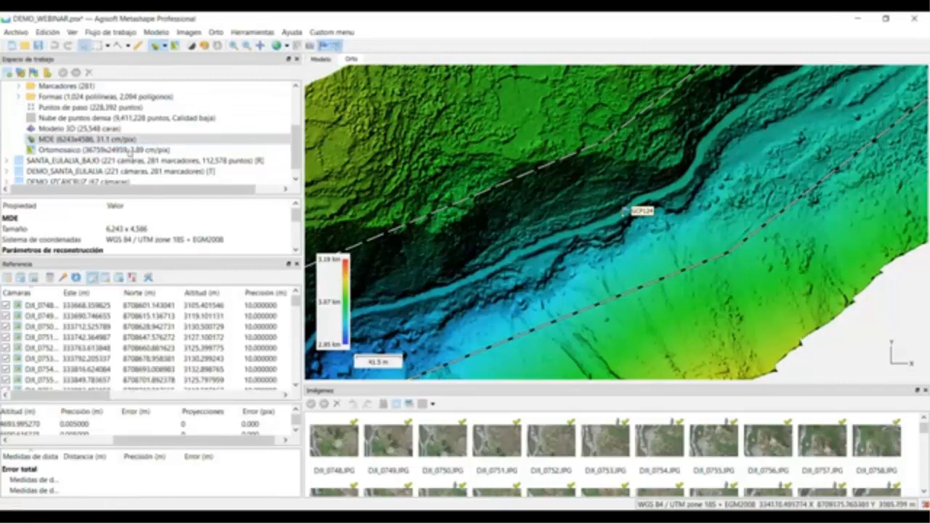
Step: Display the block's orthomosaic and examine the contour lines crossing the road near GCP124
{"action": "double_click", "coordinate": [185, 151]}
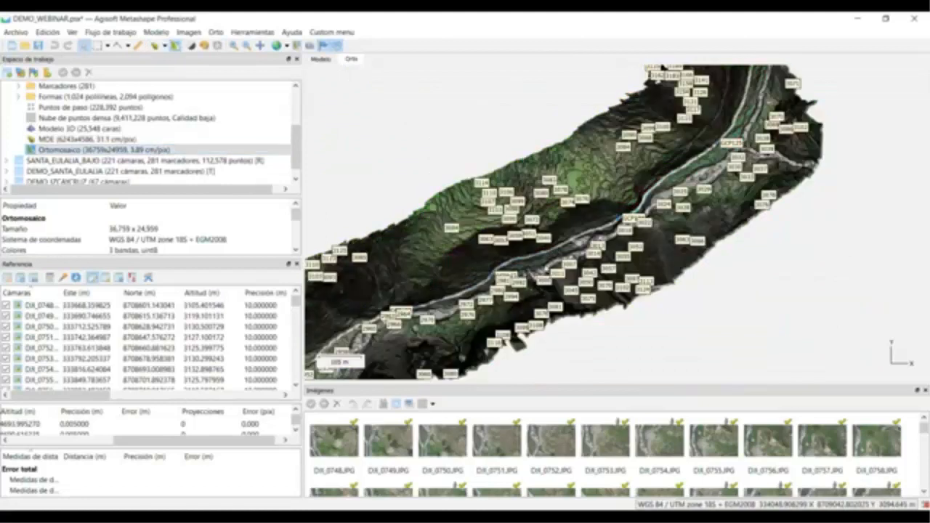
{"action": "scroll", "coordinate": [619, 223], "scroll_direction": "up", "scroll_amount": 10}
{"action": "scroll", "coordinate": [692, 232], "scroll_direction": "up", "scroll_amount": 1}
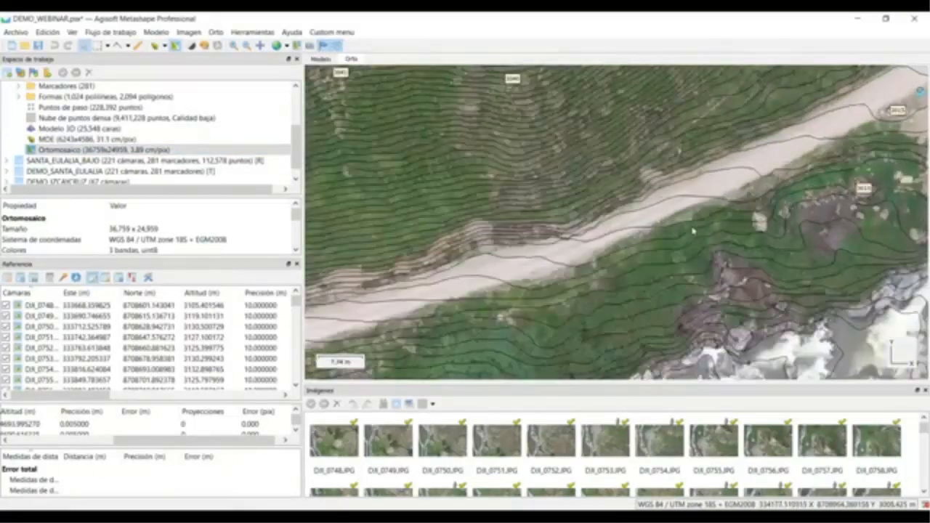
{"action": "left_click_drag", "start_coordinate": [594, 185], "coordinate": [455, 289]}
{"action": "left_click_drag", "start_coordinate": [783, 144], "coordinate": [558, 267]}
{"action": "left_click_drag", "start_coordinate": [683, 135], "coordinate": [539, 296]}
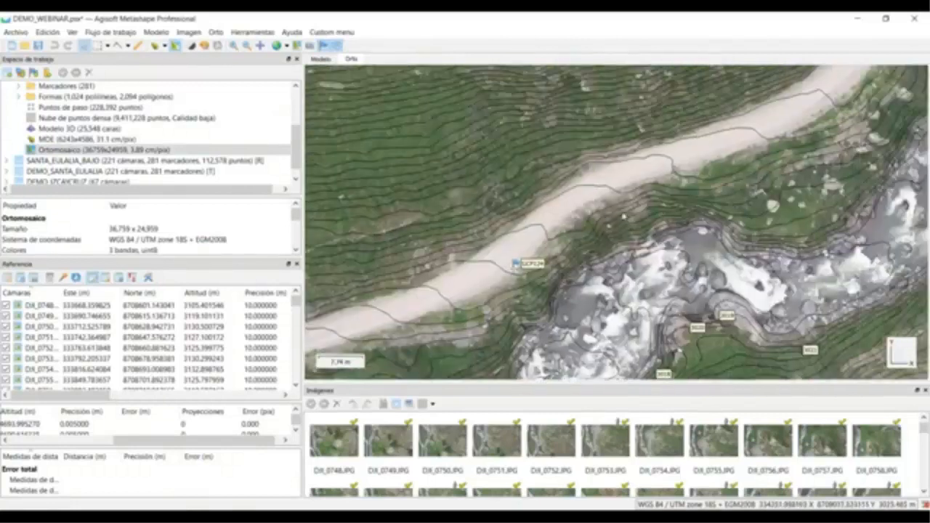
Step: Follow the contour lines on the orthomosaic along the road and river beyond GCP124
{"action": "left_click_drag", "start_coordinate": [693, 162], "coordinate": [533, 280]}
{"action": "left_click_drag", "start_coordinate": [666, 161], "coordinate": [505, 296]}
{"action": "left_click_drag", "start_coordinate": [630, 133], "coordinate": [572, 274]}
{"action": "left_click_drag", "start_coordinate": [653, 113], "coordinate": [523, 269]}
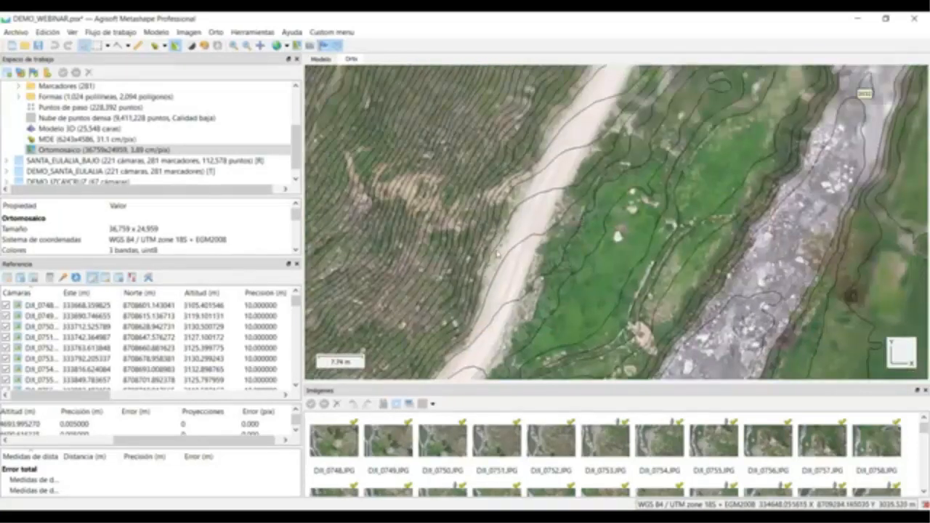
{"action": "scroll", "coordinate": [538, 192], "scroll_direction": "down", "scroll_amount": 2}
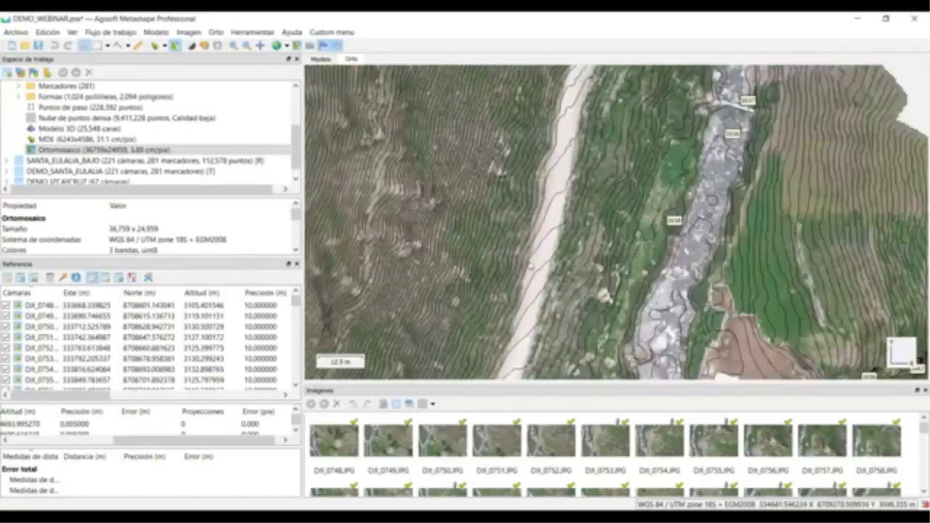
{"action": "scroll", "coordinate": [608, 184], "scroll_direction": "down", "scroll_amount": 2}
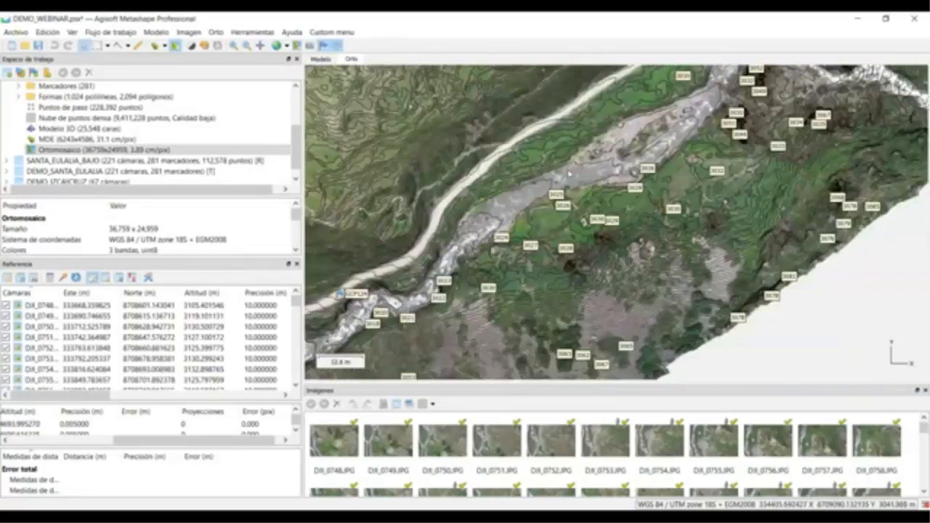
Step: Inspect the contours over the riverbed, its boulders and the adjacent slopes downstream toward GCP123
{"action": "scroll", "coordinate": [574, 167], "scroll_direction": "up", "scroll_amount": 4}
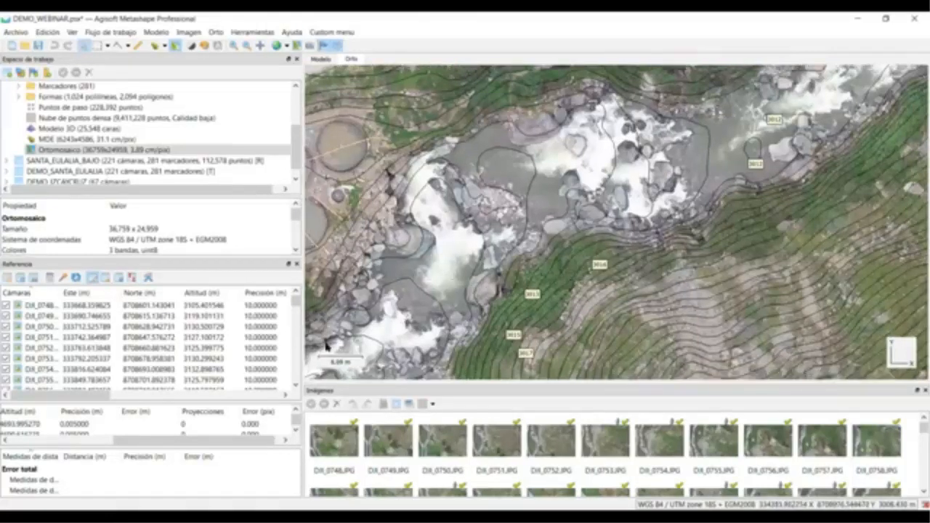
{"action": "left_click_drag", "start_coordinate": [327, 348], "coordinate": [352, 322]}
{"action": "left_click_drag", "start_coordinate": [426, 296], "coordinate": [522, 201]}
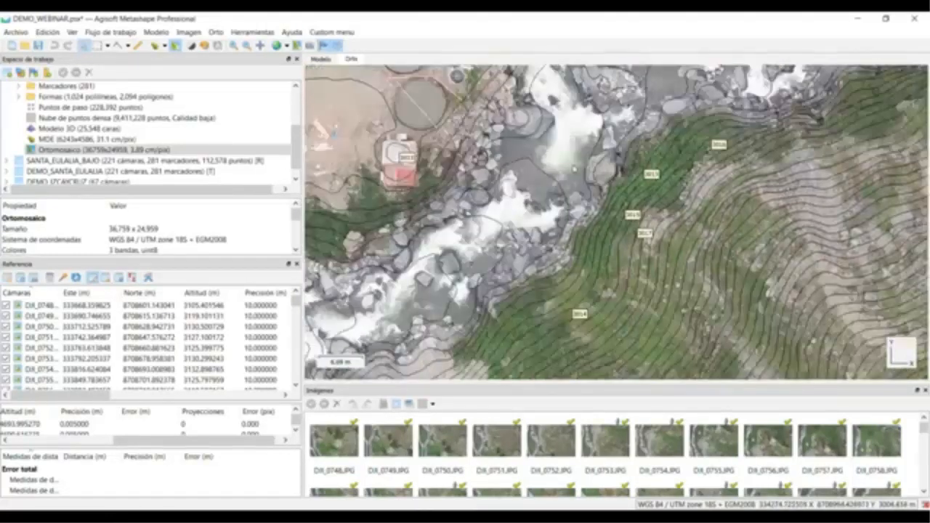
{"action": "left_click_drag", "start_coordinate": [582, 131], "coordinate": [695, 85]}
{"action": "left_click_drag", "start_coordinate": [490, 262], "coordinate": [669, 203]}
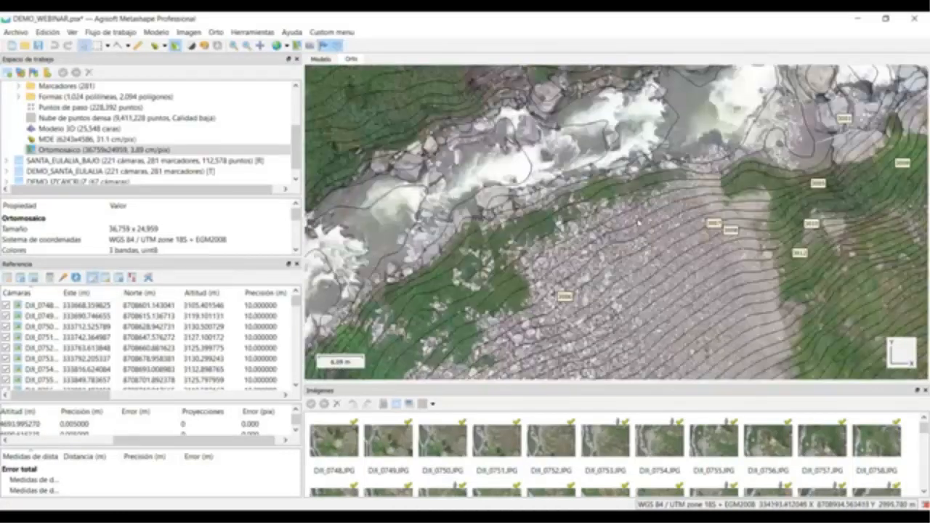
{"action": "left_click_drag", "start_coordinate": [526, 262], "coordinate": [586, 224]}
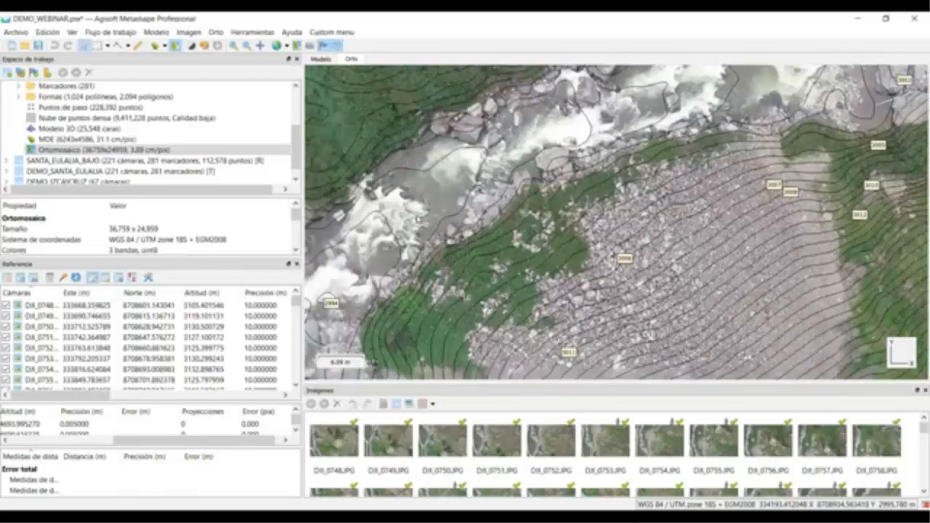
{"action": "left_click_drag", "start_coordinate": [374, 240], "coordinate": [548, 248]}
{"action": "left_click_drag", "start_coordinate": [515, 296], "coordinate": [573, 323]}
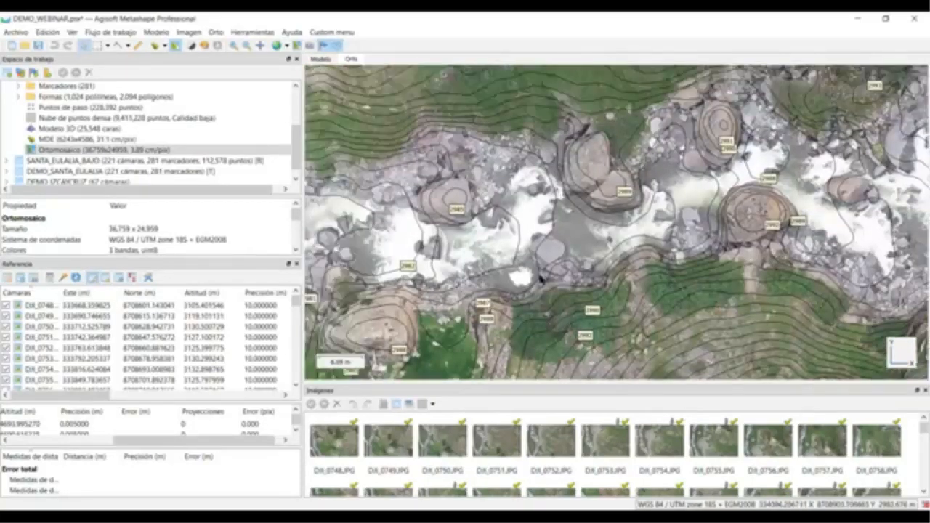
{"action": "left_click_drag", "start_coordinate": [403, 191], "coordinate": [664, 203]}
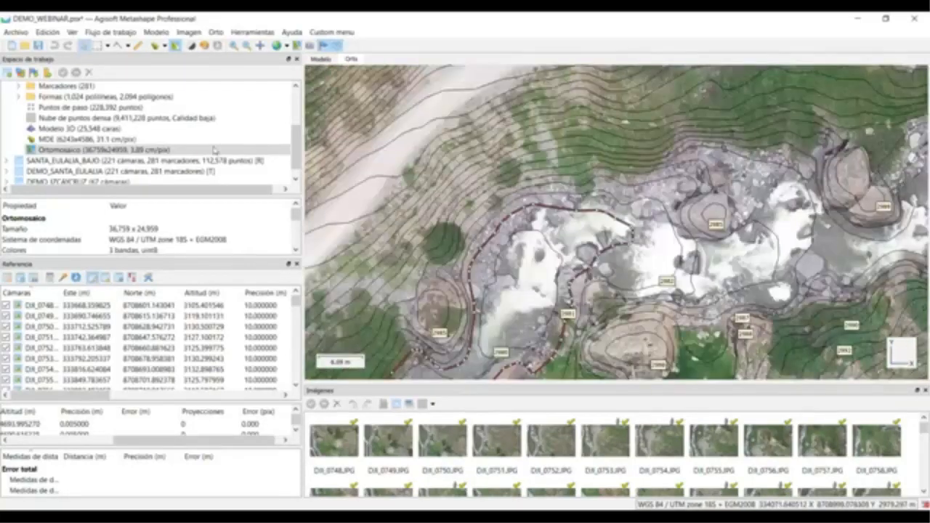
{"action": "scroll", "coordinate": [525, 370], "scroll_direction": "down", "scroll_amount": 3}
Step: Start generating a processing report and set its title to TOPOEQUIPOS PERU
{"action": "left_click", "coordinate": [15, 32]}
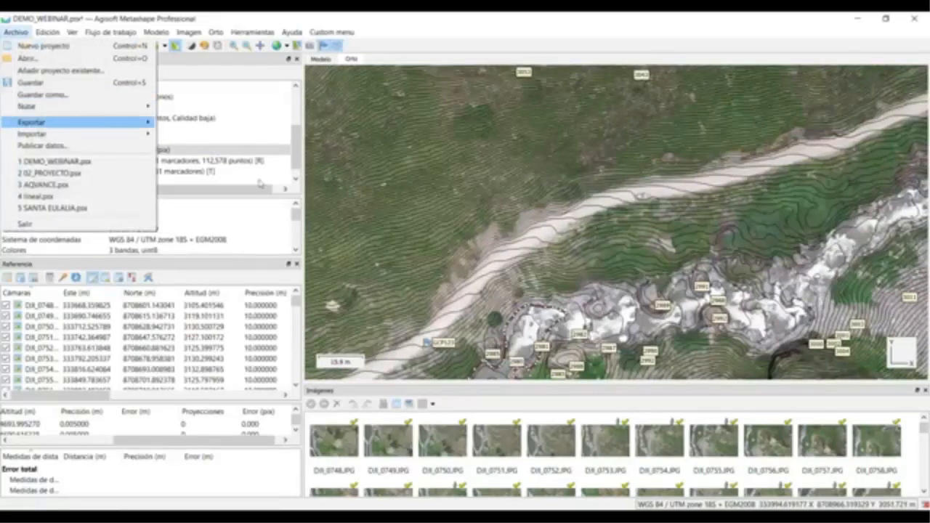
{"action": "mouse_move", "coordinate": [51, 125]}
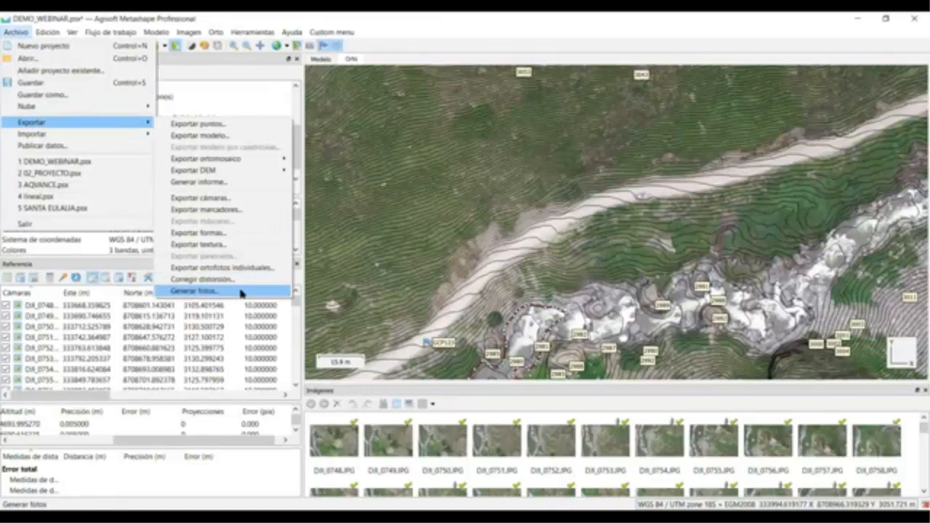
{"action": "left_click", "coordinate": [232, 183]}
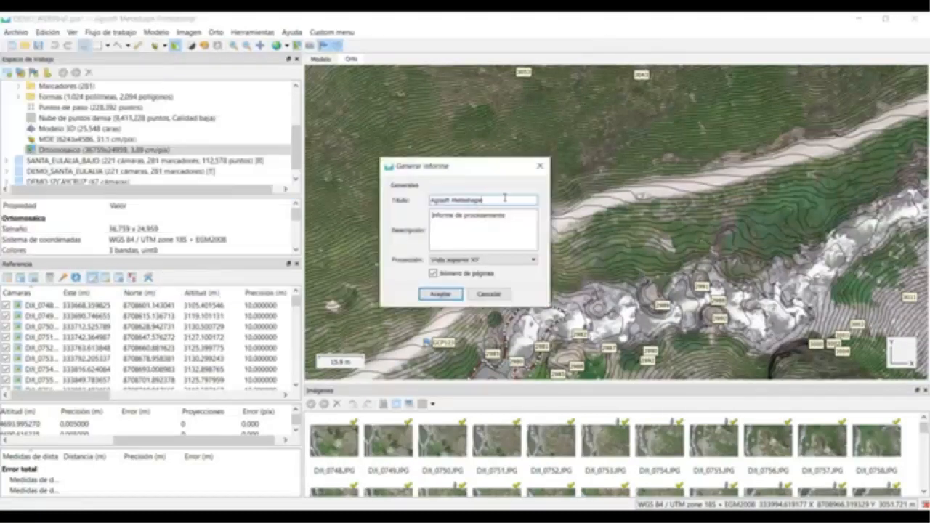
{"action": "key", "text": "ctrl+a"}
{"action": "type", "text": "TOPE"}
{"action": "type", "text": "GRA"}
{"action": "type", "text": "FOS PERU"}
{"action": "key", "text": "Tab"}
Step: Enter the author's full name as the report description and save the report to the desktop as the PDF INFORME
{"action": "key", "text": "ctrl+a"}
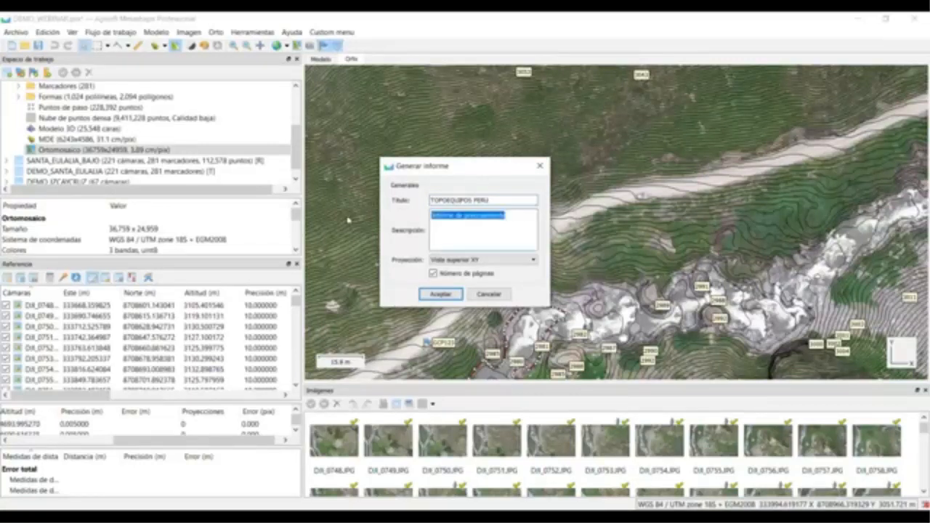
{"action": "type", "text": "Ambi"}
{"action": "type", "text": " M"}
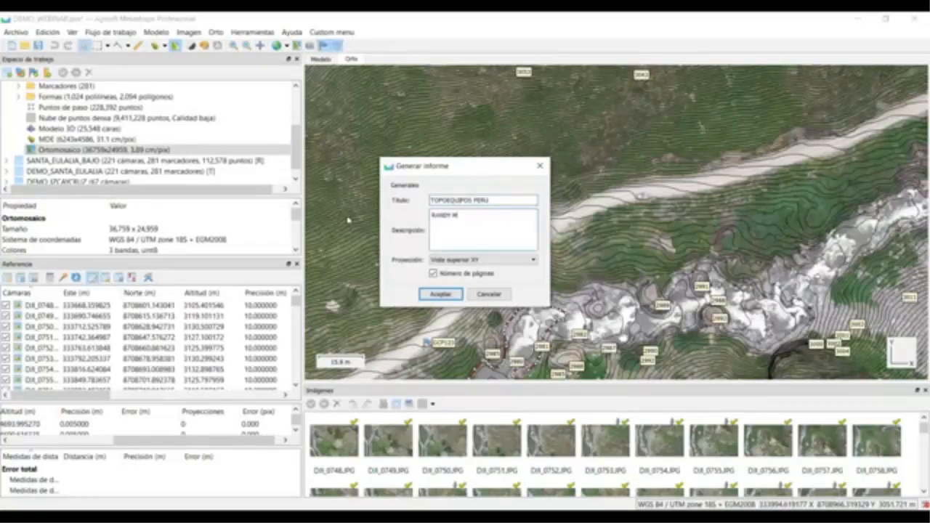
{"action": "type", "text": "UCHA"}
{"action": "left_click", "coordinate": [442, 294]}
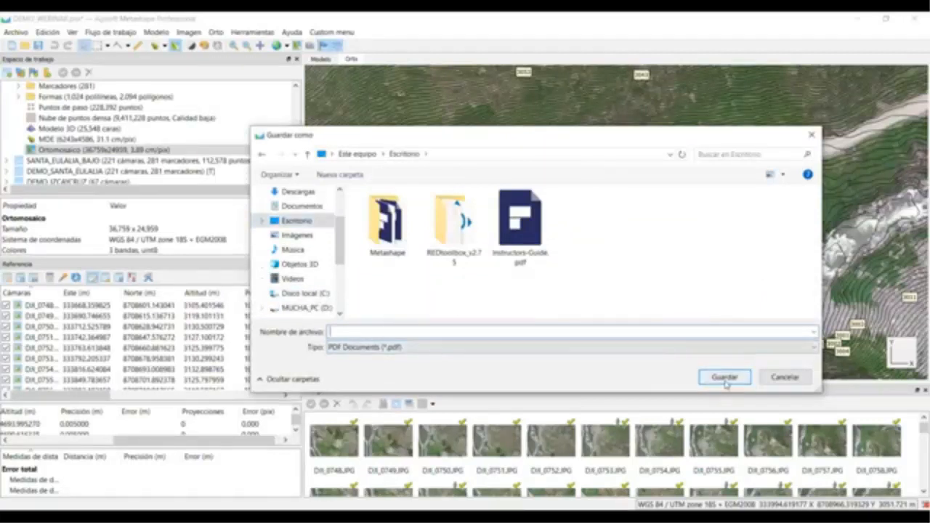
{"action": "type", "text": "INFORME"}
{"action": "key", "text": "Return"}
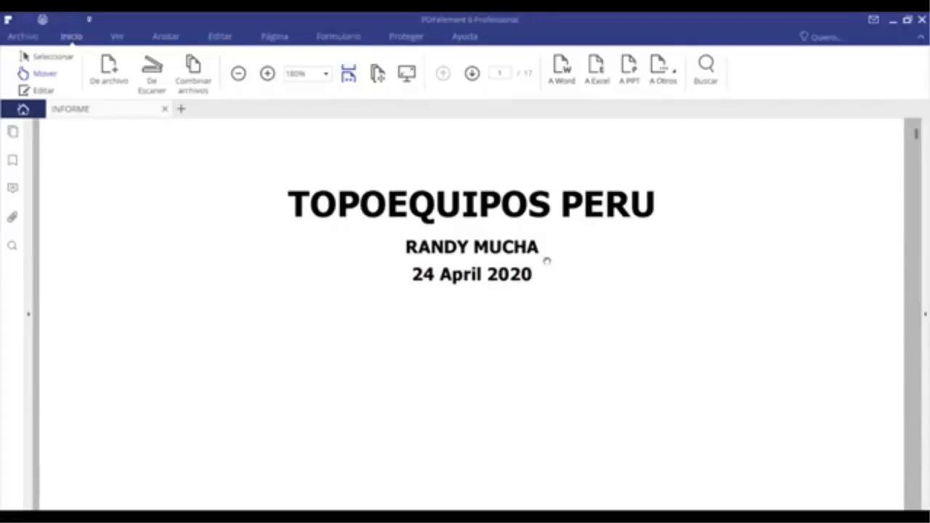
Step: Look over the title page of the INFORME processing report
{"action": "scroll", "coordinate": [481, 301], "scroll_direction": "down", "scroll_amount": 3}
{"action": "scroll", "coordinate": [380, 222], "scroll_direction": "up", "scroll_amount": 2}
{"action": "scroll", "coordinate": [382, 318], "scroll_direction": "down", "scroll_amount": 2}
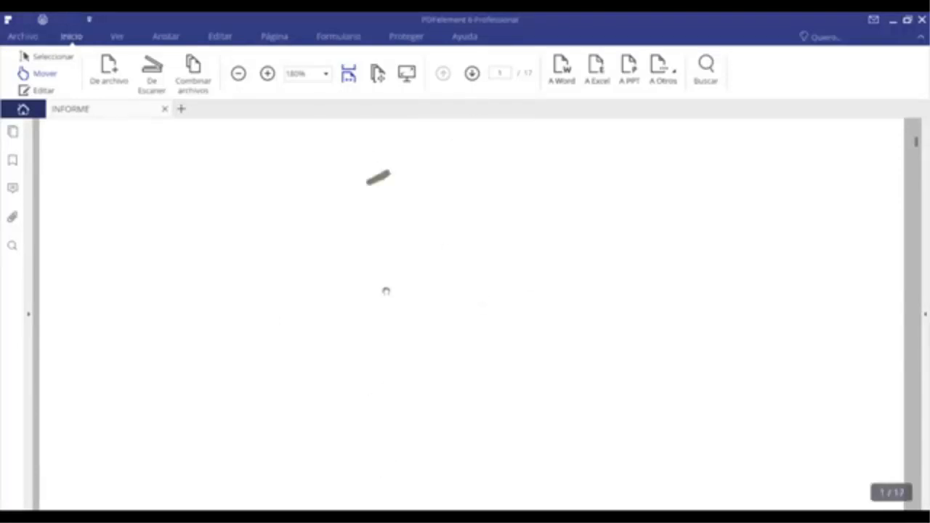
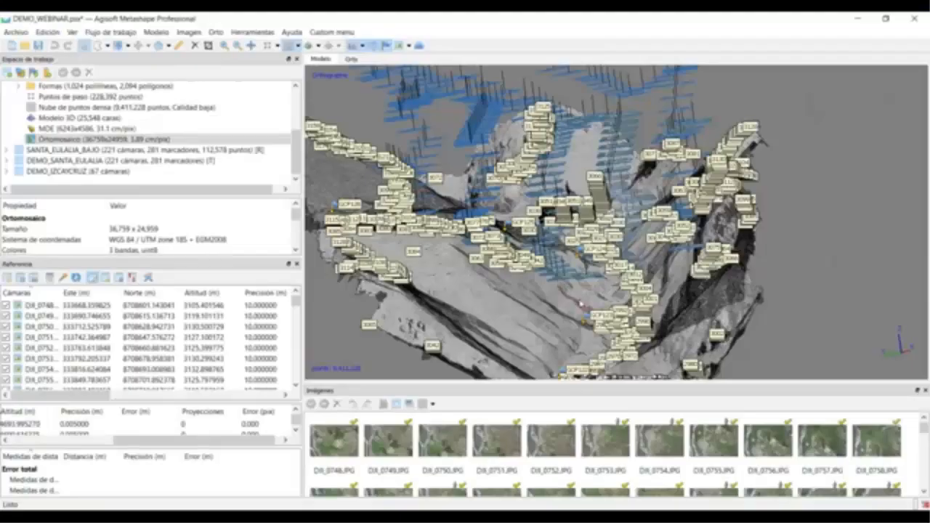
Step: Switch to Metashape, hide the shapes in the model view and display the dense point cloud in its real colours
{"action": "left_click_drag", "start_coordinate": [581, 304], "coordinate": [516, 285]}
{"action": "scroll", "coordinate": [517, 284], "scroll_direction": "up", "scroll_amount": 3}
{"action": "left_click", "coordinate": [374, 46]}
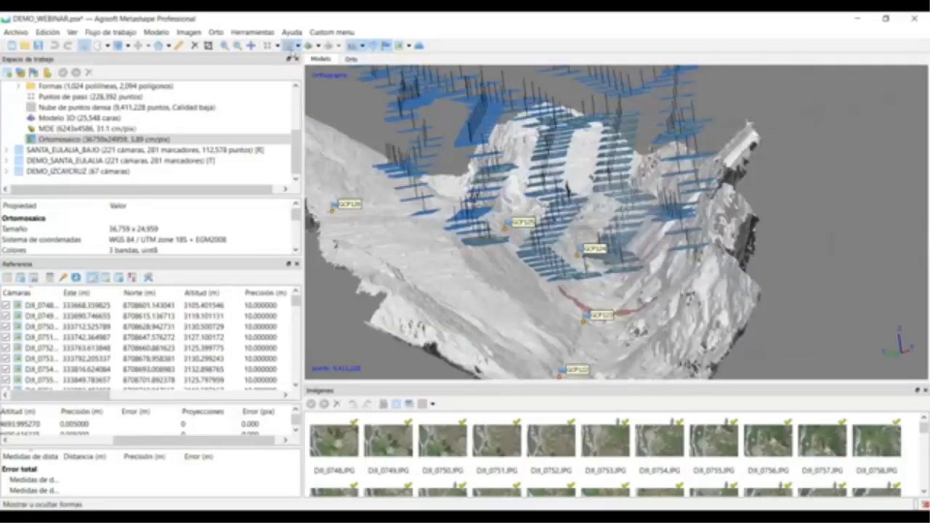
{"action": "left_click", "coordinate": [297, 46]}
{"action": "left_click", "coordinate": [323, 60]}
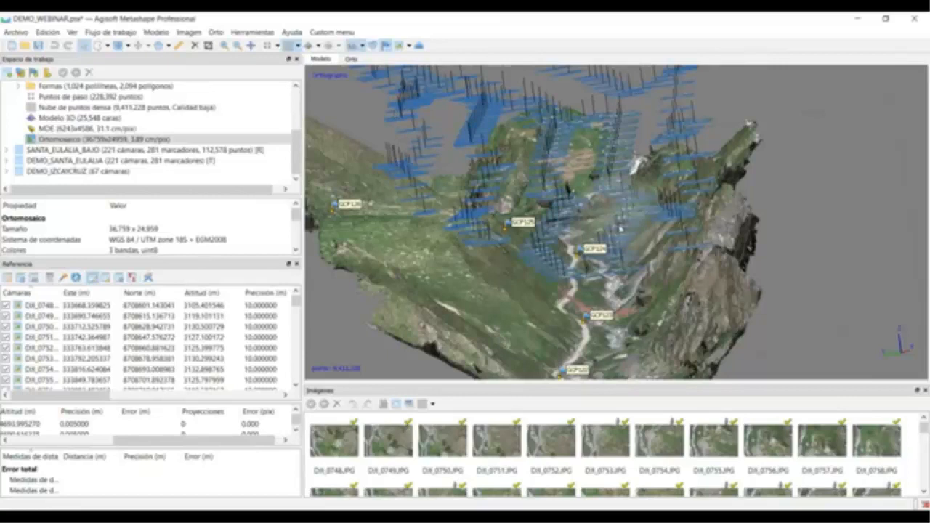
Step: Examine the coloured dense cloud from several angles, with its camera positions and the GCP markers along the valley
{"action": "left_click_drag", "start_coordinate": [616, 232], "coordinate": [611, 230]}
{"action": "left_click_drag", "start_coordinate": [477, 231], "coordinate": [515, 200]}
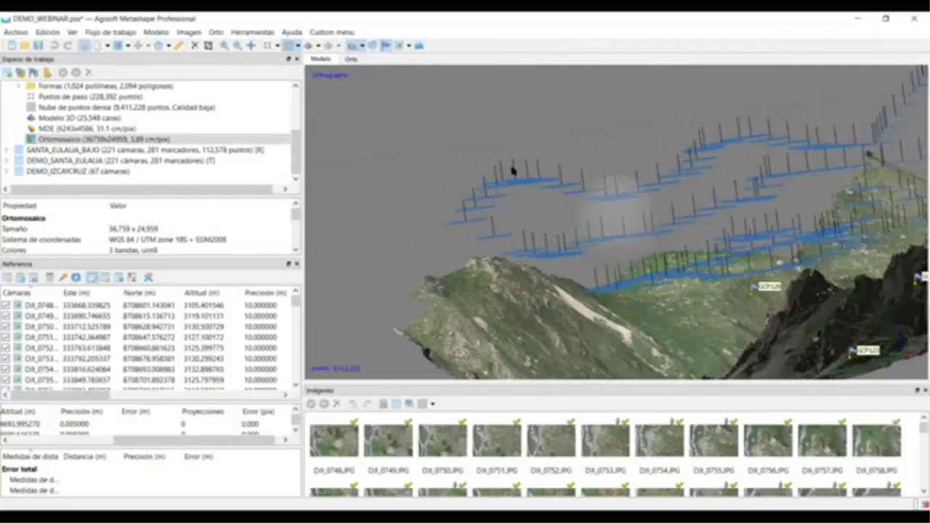
{"action": "left_click_drag", "start_coordinate": [777, 233], "coordinate": [671, 297]}
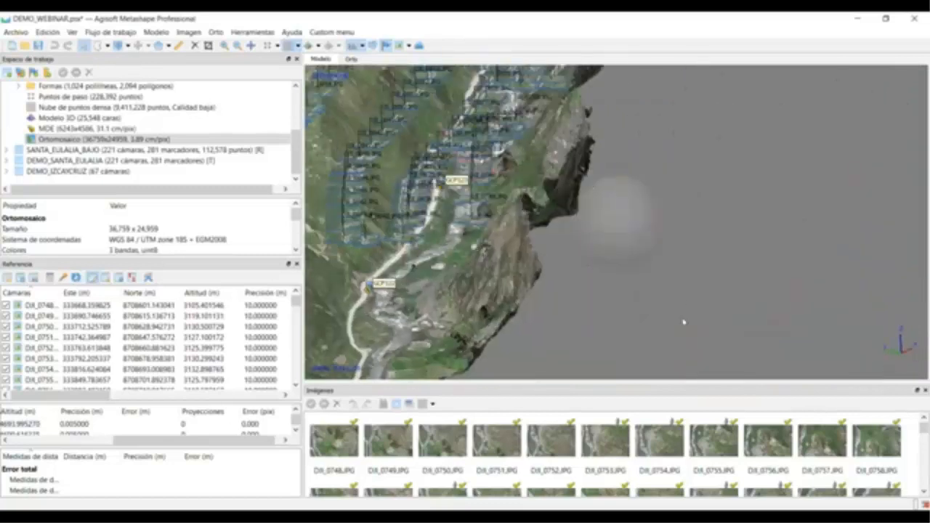
{"action": "mouse_move", "coordinate": [652, 215]}
{"action": "left_mouse_down"}
{"action": "mouse_move", "coordinate": [639, 219]}
{"action": "mouse_move", "coordinate": [650, 216]}
{"action": "left_mouse_up"}
{"action": "scroll", "coordinate": [651, 215], "scroll_direction": "down", "scroll_amount": 1}
{"action": "scroll", "coordinate": [563, 294], "scroll_direction": "up", "scroll_amount": 3}
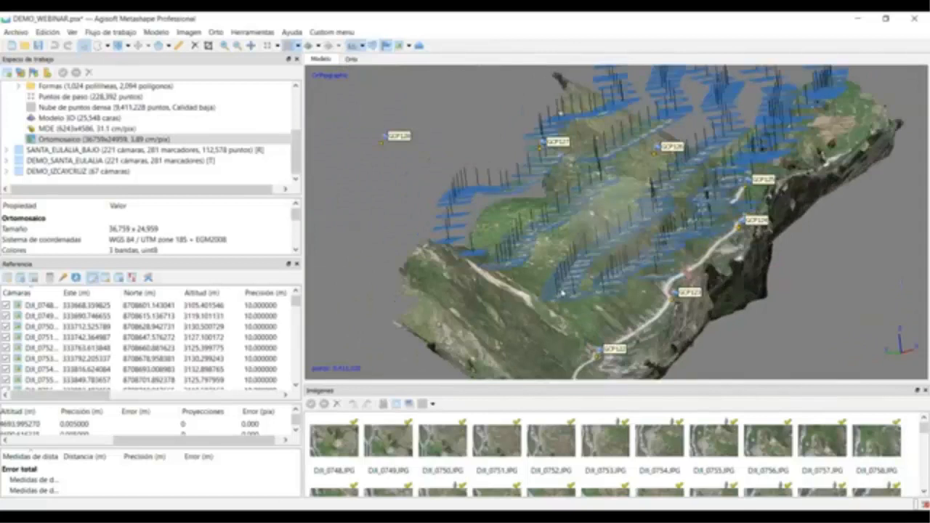
{"action": "scroll", "coordinate": [27, 149], "scroll_direction": "up", "scroll_amount": 2}
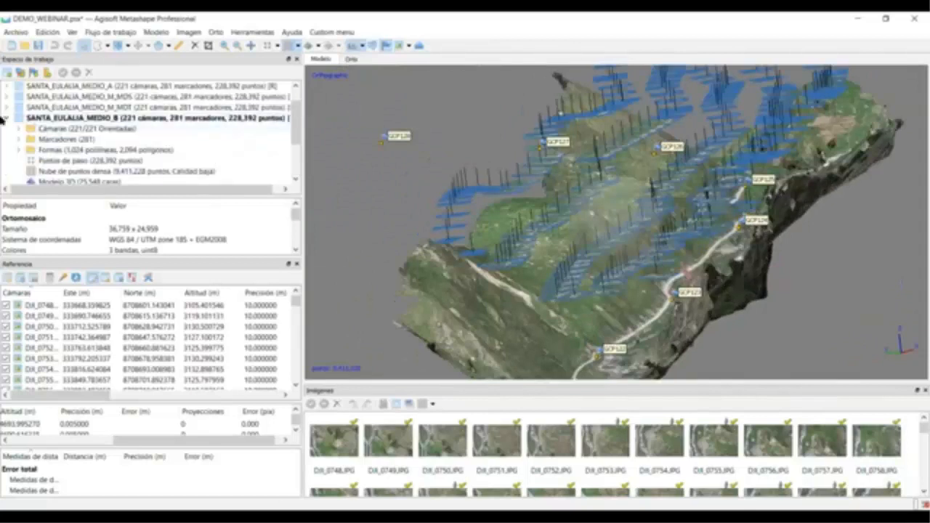
{"action": "scroll", "coordinate": [657, 190], "scroll_direction": "down", "scroll_amount": 4}
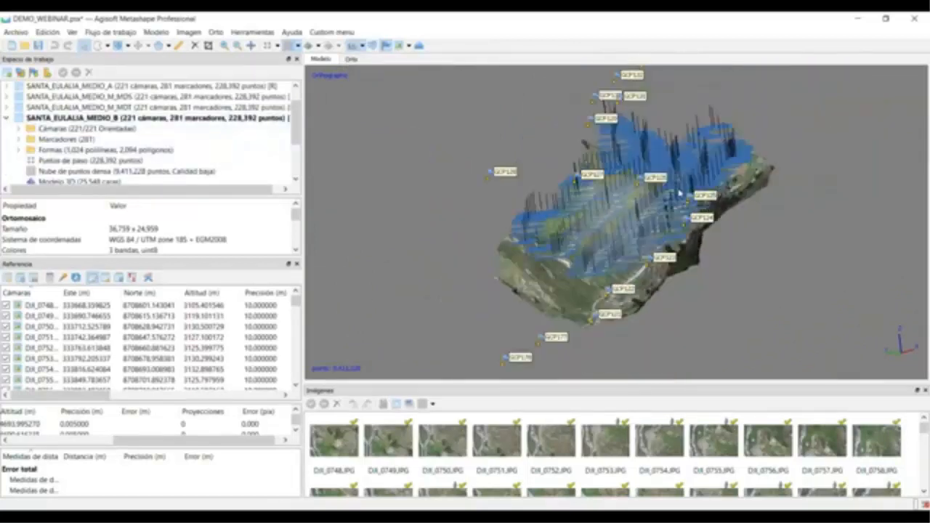
{"action": "scroll", "coordinate": [678, 193], "scroll_direction": "down", "scroll_amount": 5}
{"action": "scroll", "coordinate": [677, 193], "scroll_direction": "up", "scroll_amount": 6}
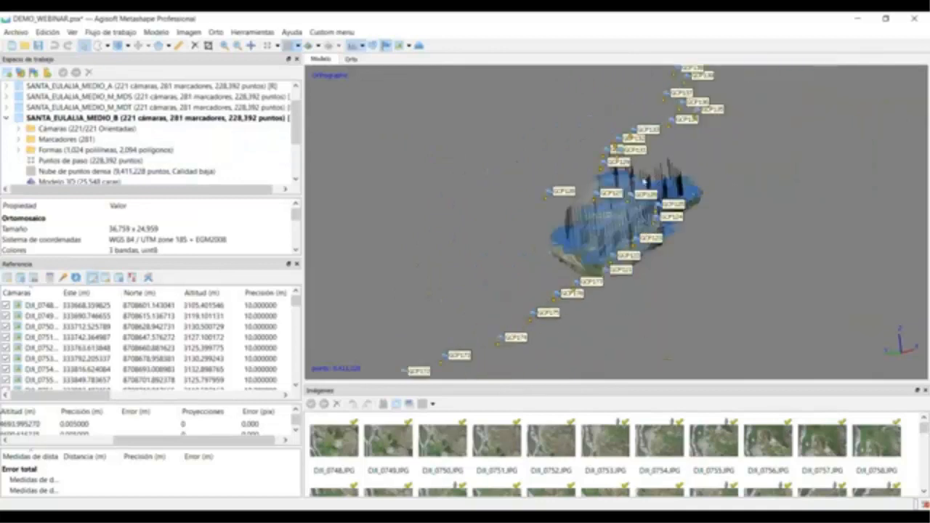
{"action": "scroll", "coordinate": [439, 152], "scroll_direction": "up", "scroll_amount": 8}
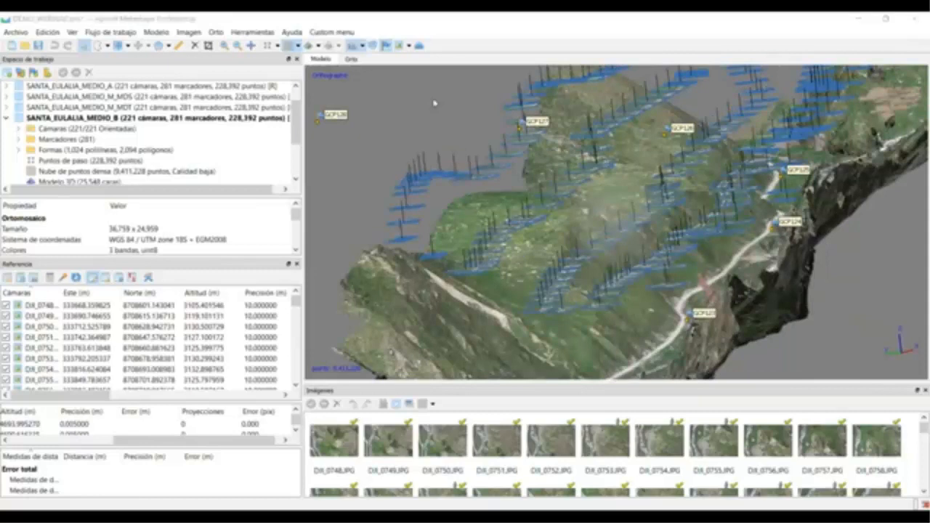
Step: Switch to the INFORME report in PDFelement and review its image overlap data, camera table and camera position errors
{"action": "key", "text": "alt+Tab"}
{"action": "scroll", "coordinate": [425, 302], "scroll_direction": "down", "scroll_amount": 10}
{"action": "scroll", "coordinate": [426, 284], "scroll_direction": "down", "scroll_amount": 4}
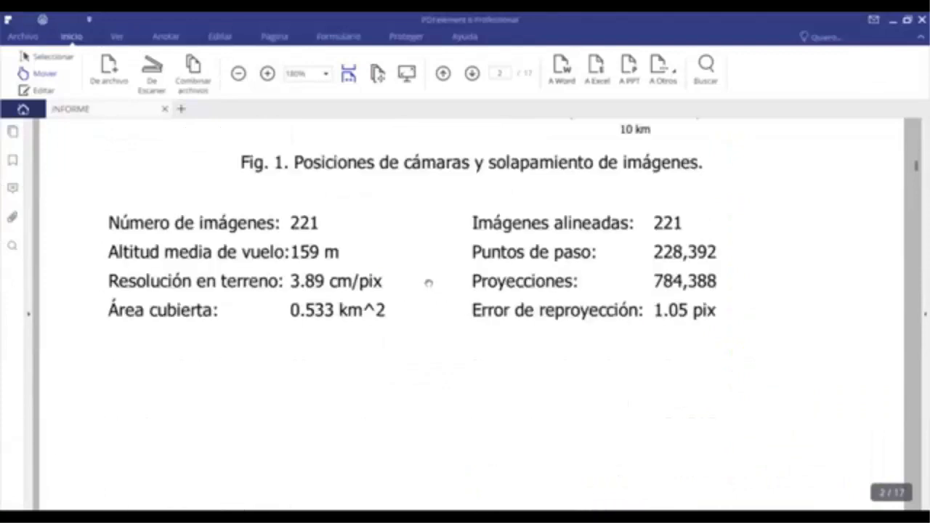
{"action": "scroll", "coordinate": [393, 269], "scroll_direction": "down", "scroll_amount": 1, "text": "ctrl"}
{"action": "scroll", "coordinate": [391, 273], "scroll_direction": "down", "scroll_amount": 1, "text": "ctrl"}
{"action": "scroll", "coordinate": [315, 300], "scroll_direction": "up", "scroll_amount": 1, "text": "ctrl"}
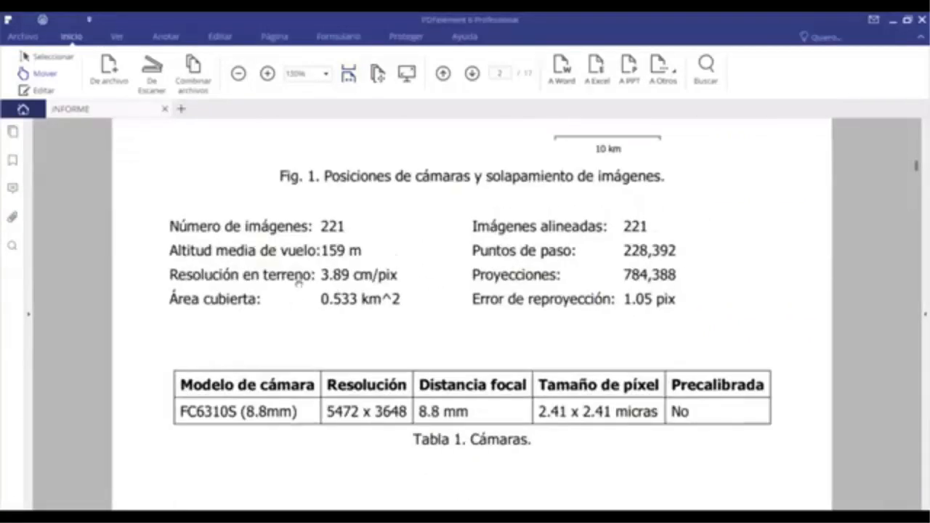
{"action": "scroll", "coordinate": [401, 271], "scroll_direction": "down", "scroll_amount": 3}
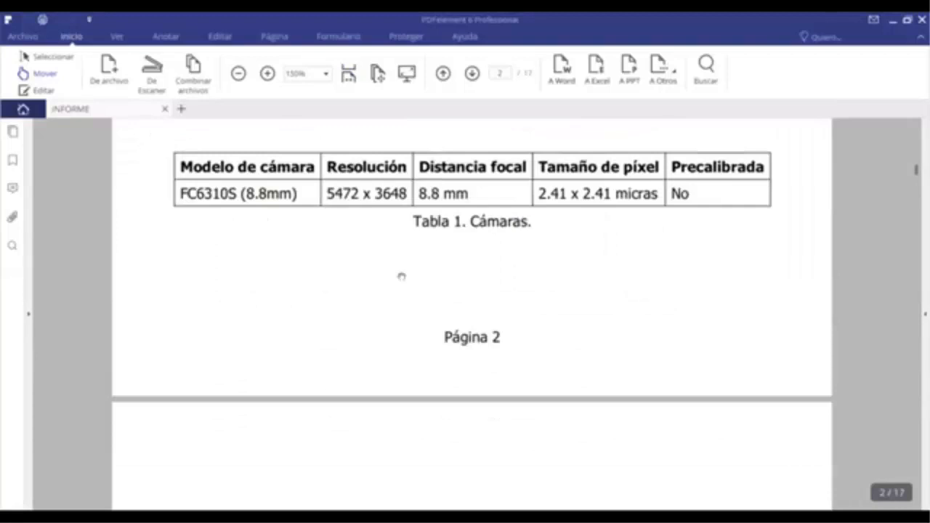
{"action": "scroll", "coordinate": [426, 318], "scroll_direction": "down", "scroll_amount": 2}
{"action": "scroll", "coordinate": [446, 301], "scroll_direction": "down", "scroll_amount": 15}
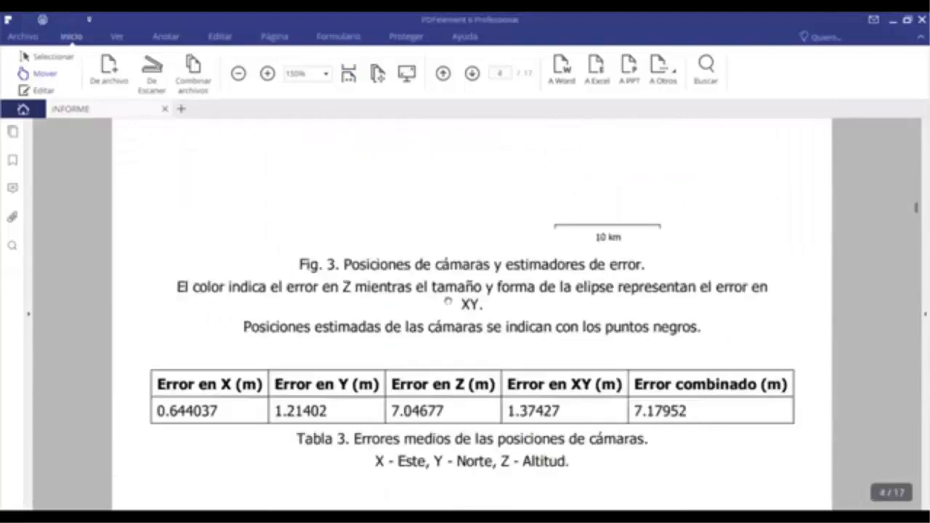
Step: Examine the report's control point error tables, focusing on the X, Y, Z, total and image errors of GCP121 to GCP126
{"action": "scroll", "coordinate": [450, 317], "scroll_direction": "down", "scroll_amount": 10}
{"action": "scroll", "coordinate": [468, 247], "scroll_direction": "up", "scroll_amount": 7}
{"action": "scroll", "coordinate": [440, 259], "scroll_direction": "up", "scroll_amount": 1}
{"action": "scroll", "coordinate": [361, 293], "scroll_direction": "down", "scroll_amount": 20}
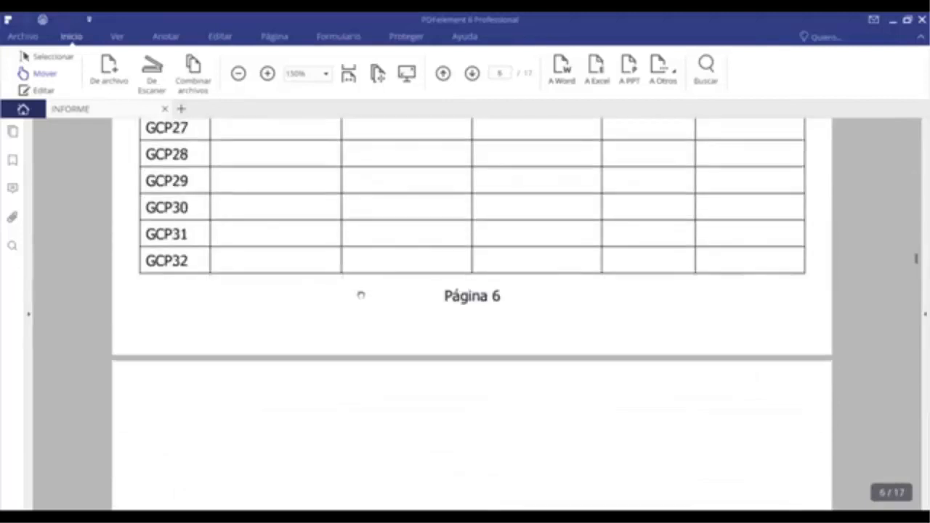
{"action": "scroll", "coordinate": [374, 242], "scroll_direction": "down", "scroll_amount": 20}
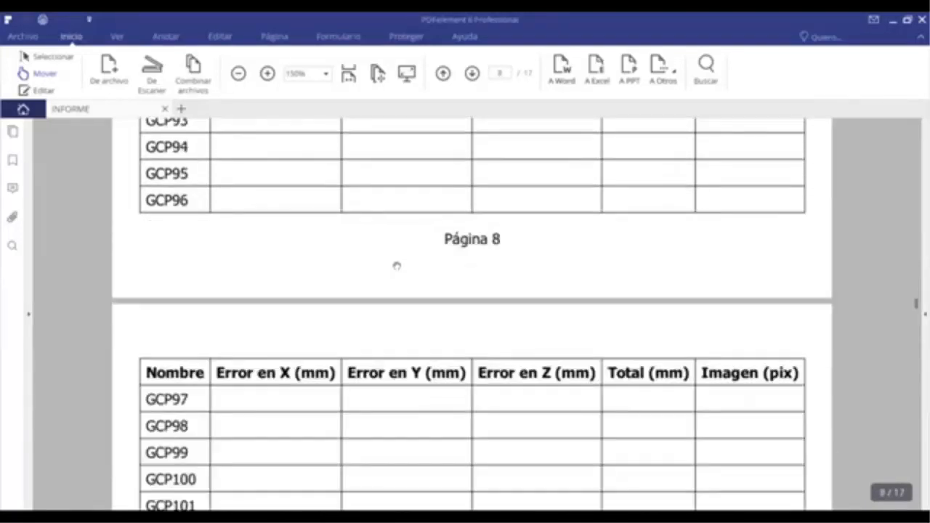
{"action": "scroll", "coordinate": [408, 291], "scroll_direction": "down", "scroll_amount": 3}
{"action": "scroll", "coordinate": [407, 283], "scroll_direction": "up", "scroll_amount": 1}
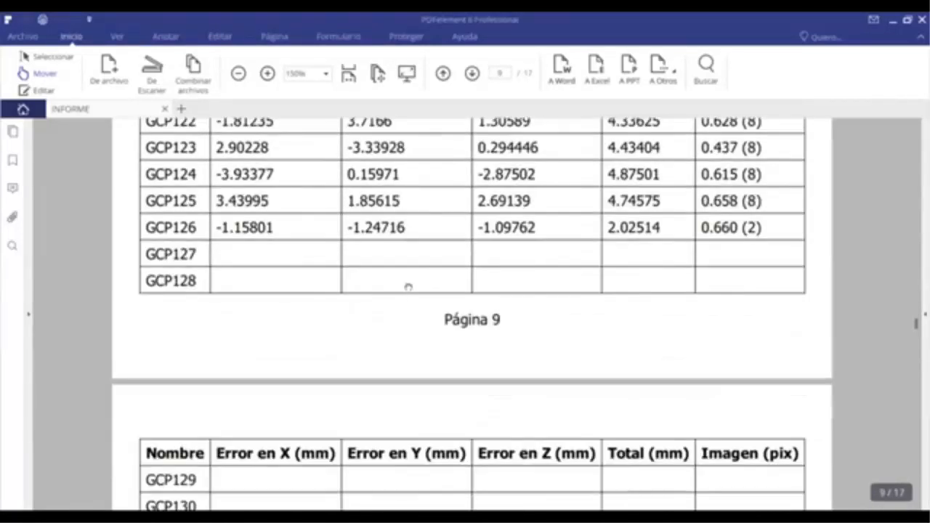
{"action": "scroll", "coordinate": [766, 332], "scroll_direction": "up", "scroll_amount": 15}
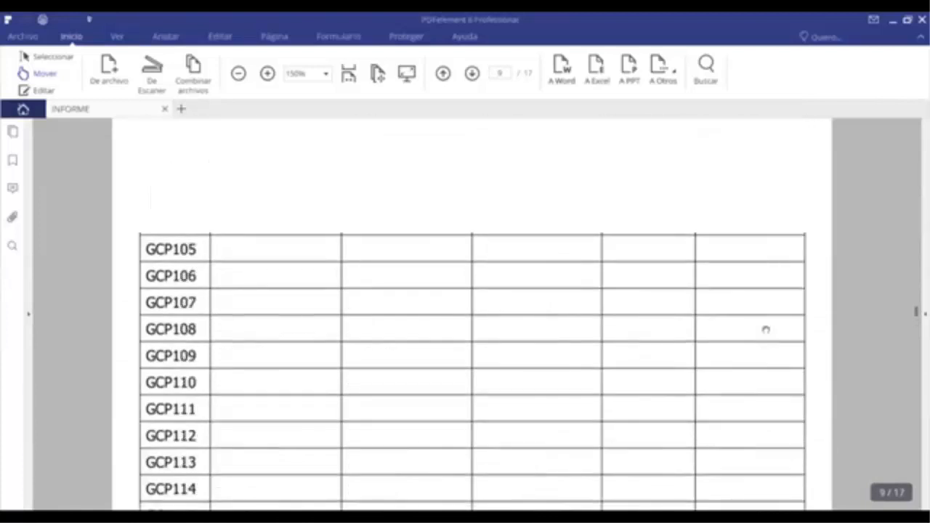
{"action": "scroll", "coordinate": [766, 336], "scroll_direction": "down", "scroll_amount": 3}
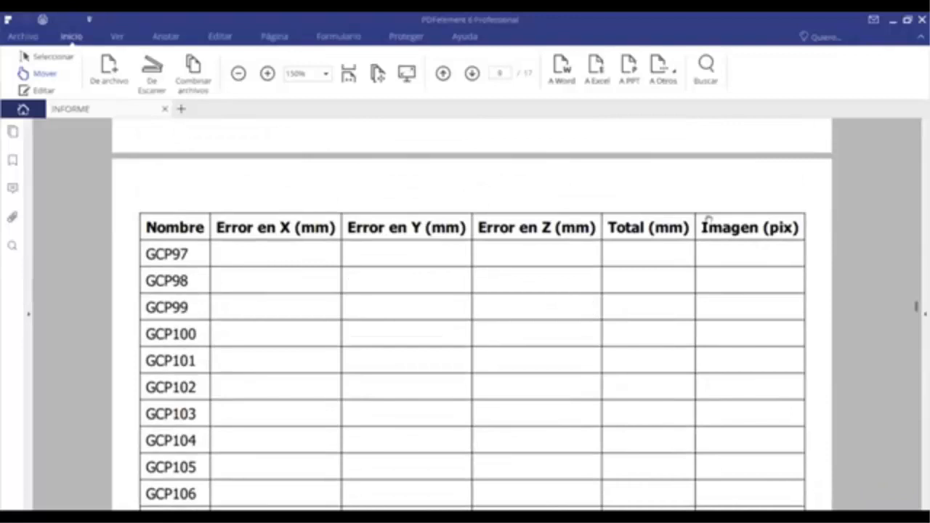
{"action": "scroll", "coordinate": [709, 220], "scroll_direction": "down", "scroll_amount": 12}
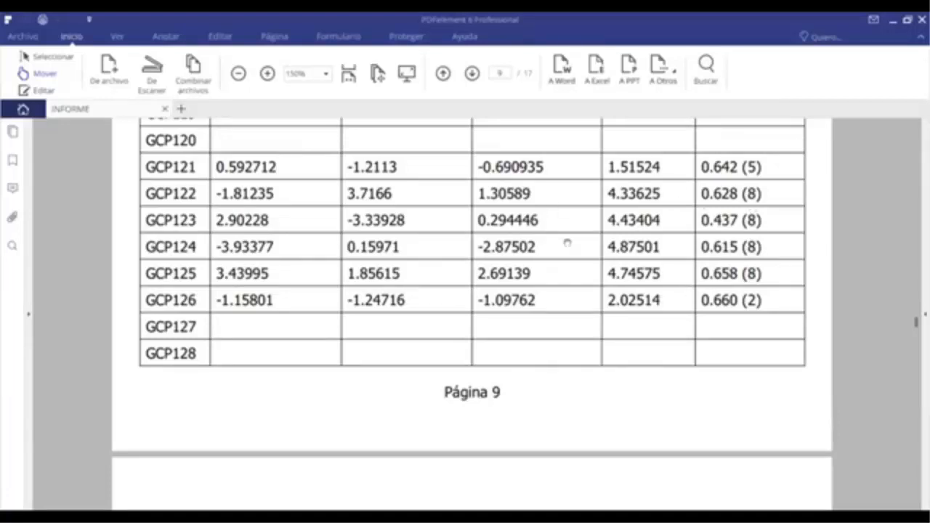
Step: Review the report's digital elevation model section, including its resolution and point density
{"action": "scroll", "coordinate": [567, 243], "scroll_direction": "down", "scroll_amount": 20}
{"action": "scroll", "coordinate": [568, 246], "scroll_direction": "down", "scroll_amount": 20}
{"action": "scroll", "coordinate": [552, 296], "scroll_direction": "down", "scroll_amount": 20}
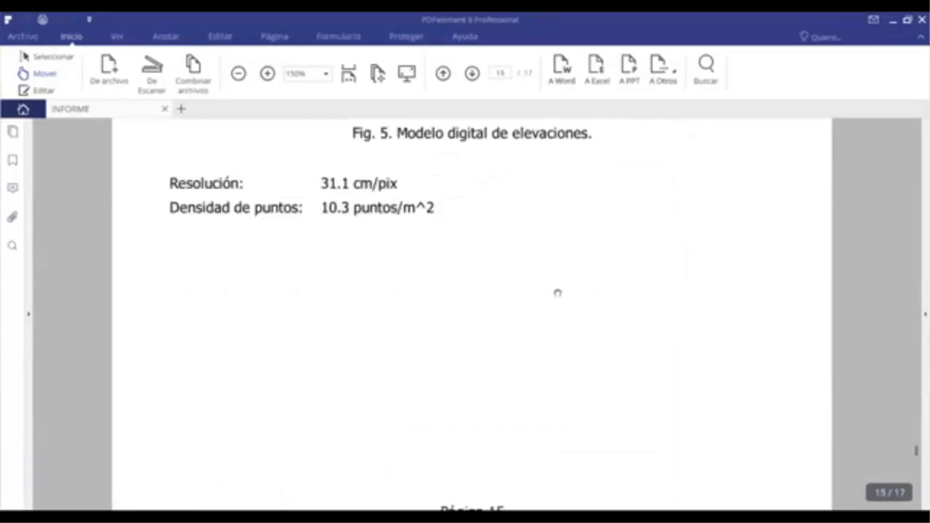
{"action": "scroll", "coordinate": [390, 215], "scroll_direction": "up", "scroll_amount": 1}
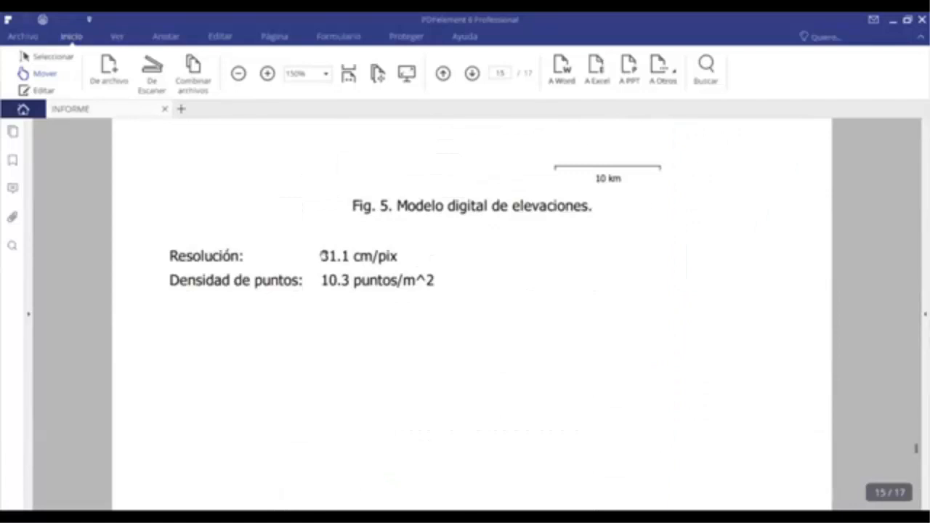
{"action": "scroll", "coordinate": [488, 274], "scroll_direction": "up", "scroll_amount": 10}
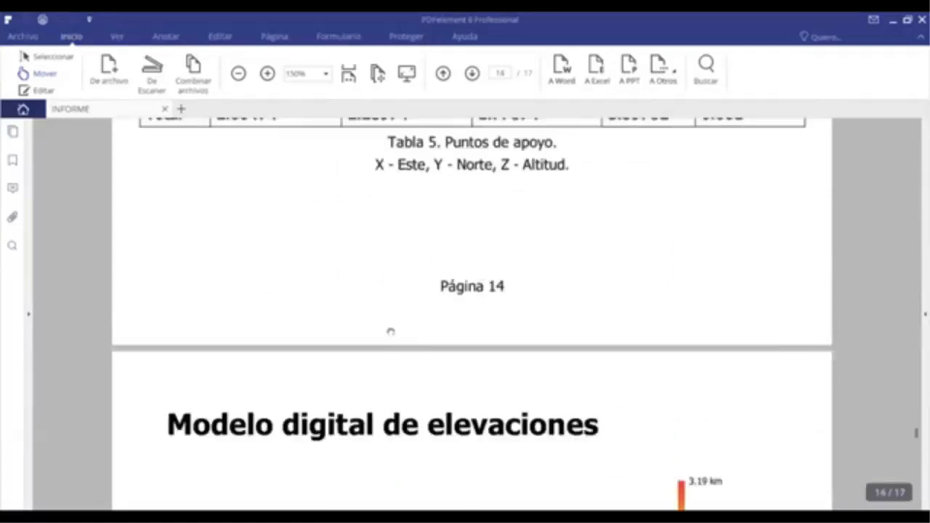
{"action": "scroll", "coordinate": [391, 332], "scroll_direction": "down", "scroll_amount": 10}
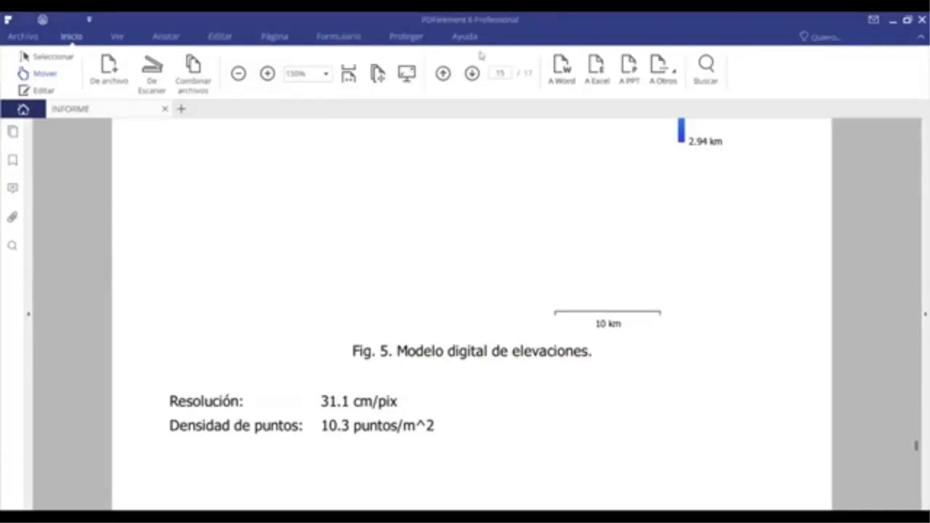
Step: Read the report's processing parameters for orientation, optimization, the dense cloud and the model
{"action": "scroll", "coordinate": [491, 288], "scroll_direction": "down", "scroll_amount": 10}
{"action": "scroll", "coordinate": [515, 236], "scroll_direction": "up", "scroll_amount": 3}
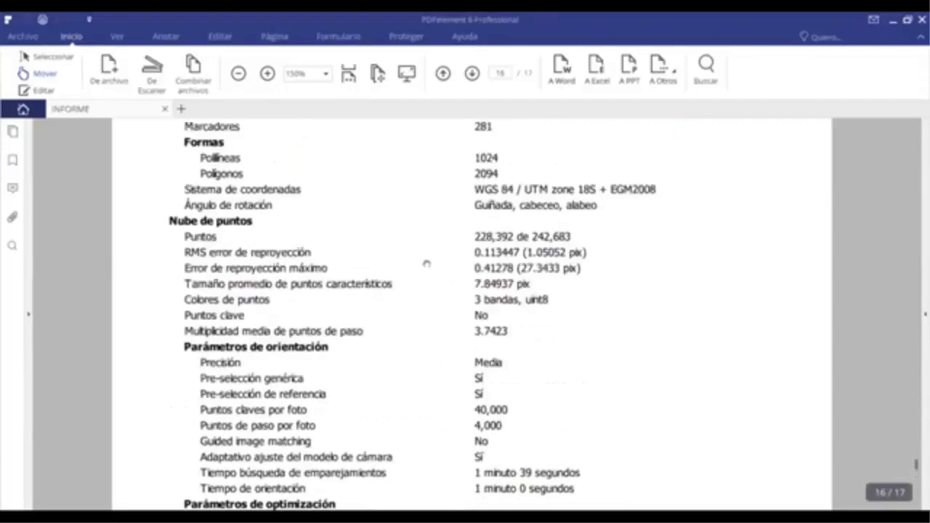
{"action": "scroll", "coordinate": [479, 363], "scroll_direction": "down", "scroll_amount": 2}
{"action": "scroll", "coordinate": [527, 233], "scroll_direction": "down", "scroll_amount": 4}
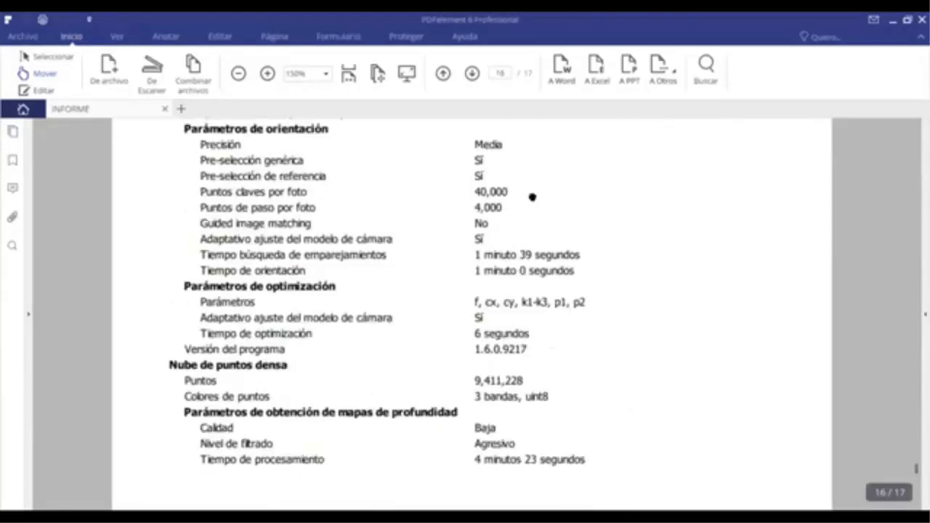
{"action": "scroll", "coordinate": [520, 211], "scroll_direction": "down", "scroll_amount": 2}
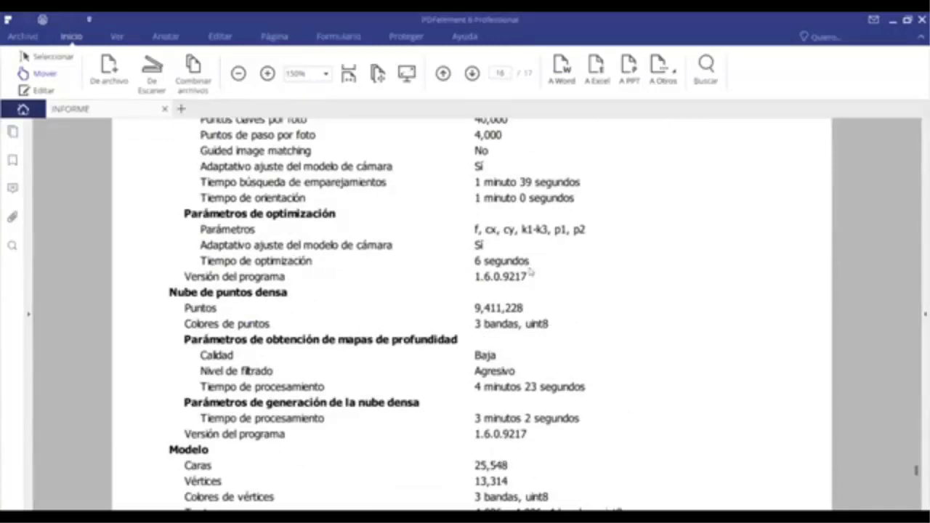
Step: Switch back to Metashape and collapse the SANTA_EULALIA_MEDIO_B chunk in the workspace
{"action": "key", "text": "alt+Tab"}
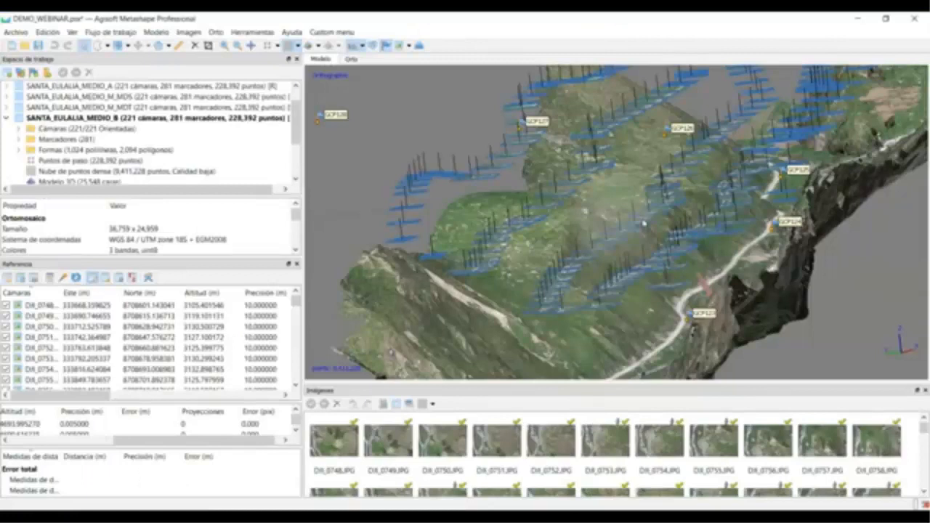
{"action": "scroll", "coordinate": [664, 259], "scroll_direction": "down", "scroll_amount": 3}
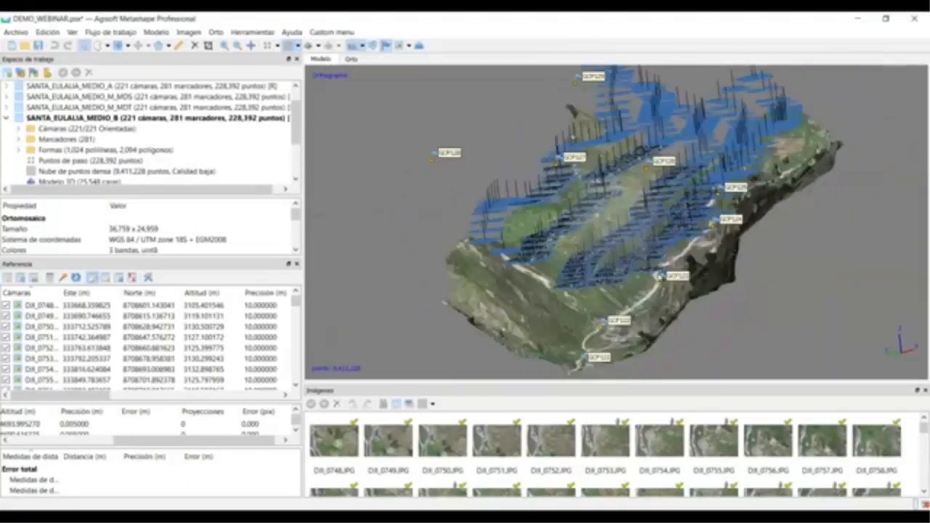
{"action": "scroll", "coordinate": [660, 276], "scroll_direction": "up", "scroll_amount": 3}
{"action": "scroll", "coordinate": [660, 277], "scroll_direction": "down", "scroll_amount": 1}
{"action": "left_click", "coordinate": [5, 119]}
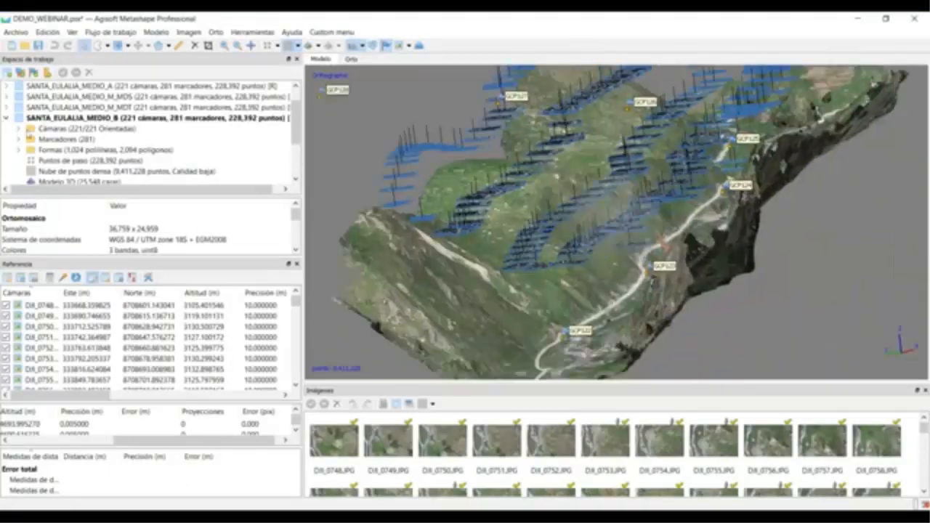
Step: Select the SANTA_EULALIA chunks ALTO, MEDIO_A, BAJO and MEDIO_M_MDS one after another to compare the project's processing variants
{"action": "left_click", "coordinate": [100, 97]}
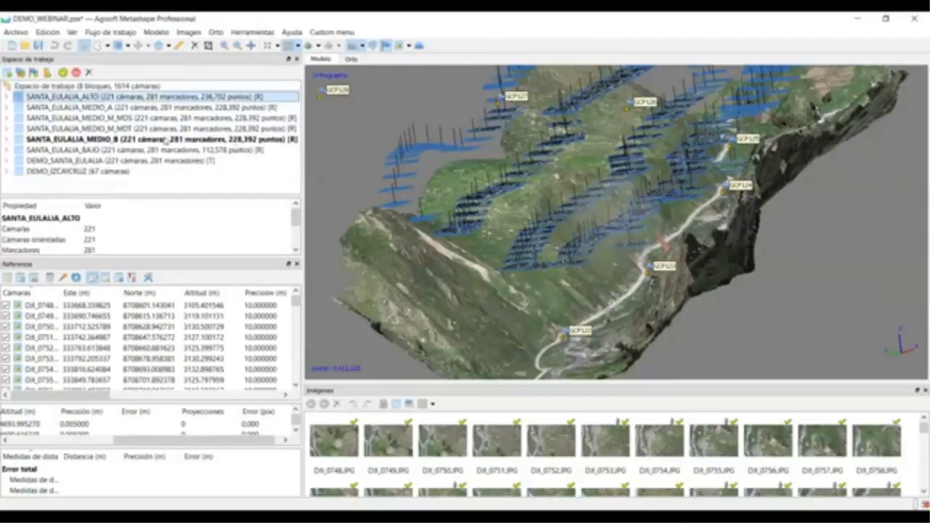
{"action": "left_click", "coordinate": [102, 108]}
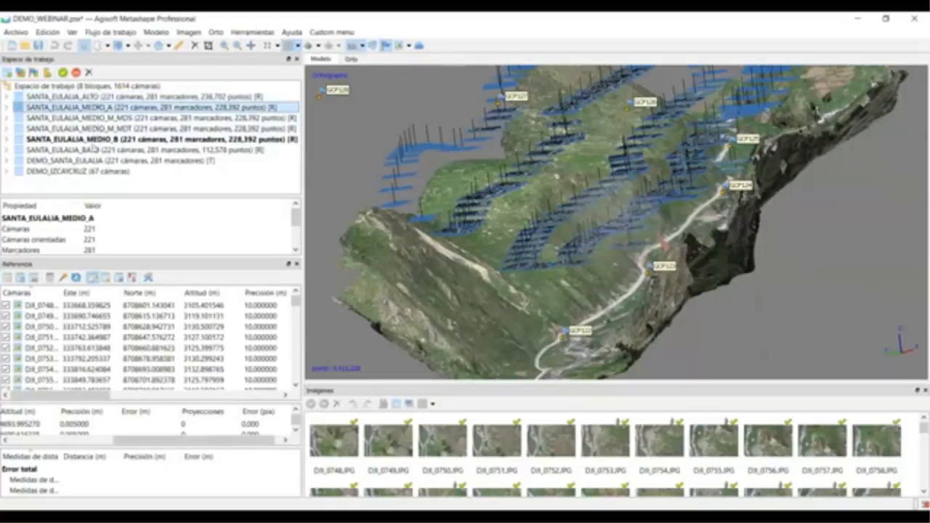
{"action": "left_click", "coordinate": [79, 151]}
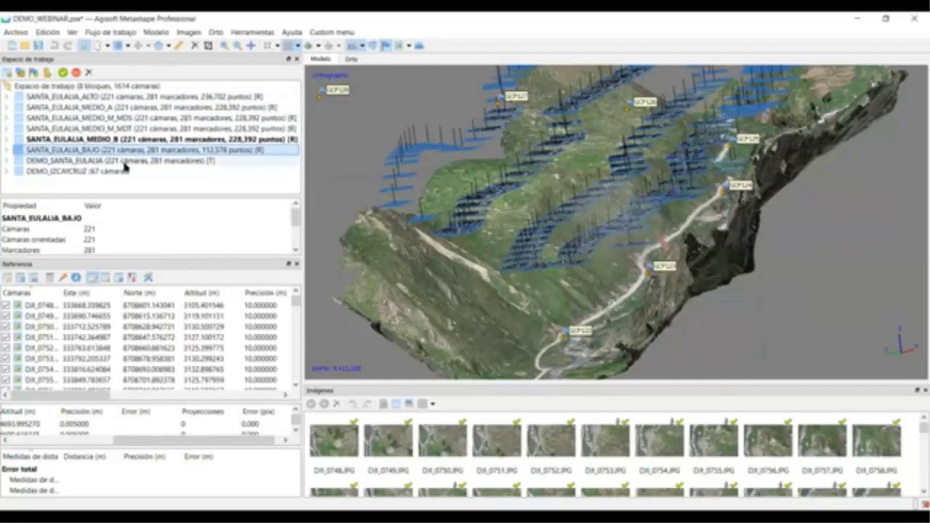
{"action": "left_click", "coordinate": [98, 120]}
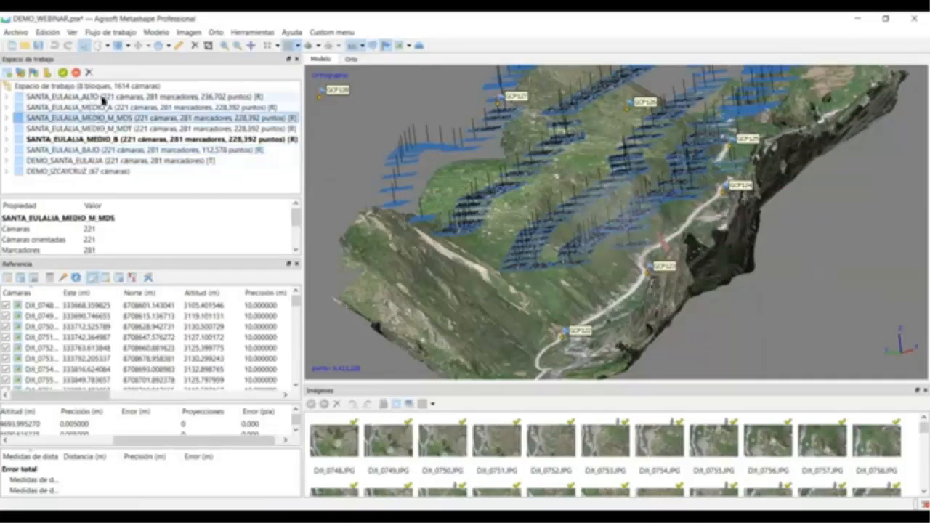
Step: Go through the SANTA_EULALIA chunks ALTO, MEDIO_A, MEDIO_M_MDS, MEDIO_M_MDT and MEDIO_B, selecting each to review its properties, and finish on ALTO
{"action": "left_click", "coordinate": [130, 101]}
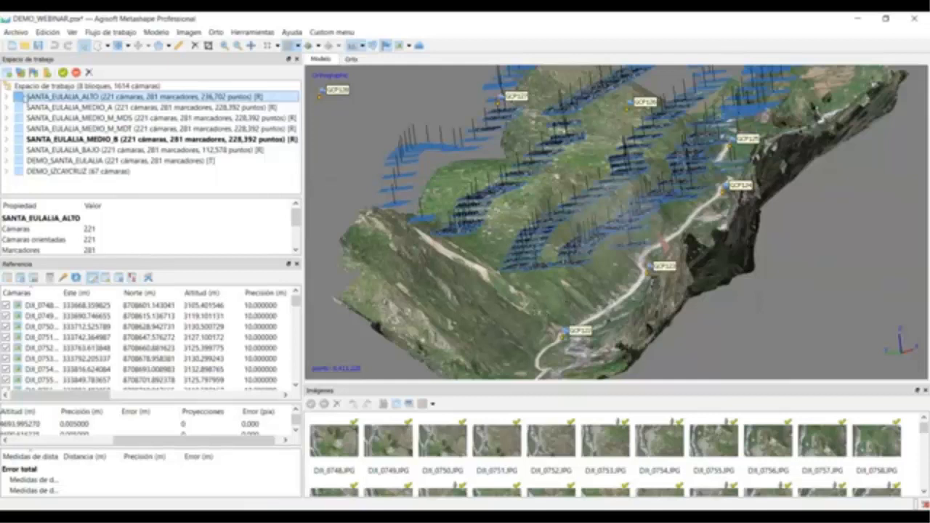
{"action": "left_click", "coordinate": [98, 128]}
{"action": "left_click", "coordinate": [111, 118]}
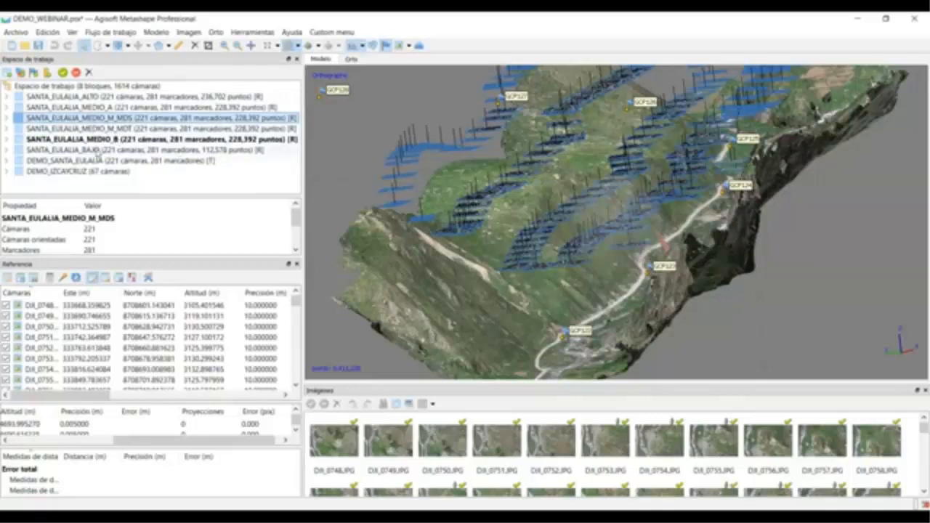
{"action": "left_click", "coordinate": [104, 97]}
{"action": "left_click", "coordinate": [104, 107]}
{"action": "left_click", "coordinate": [103, 118]}
{"action": "left_click", "coordinate": [104, 128]}
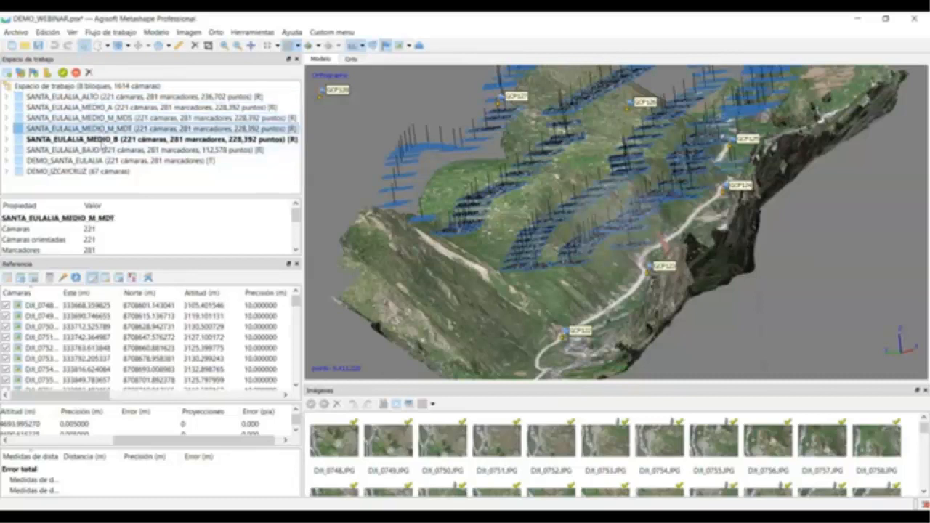
{"action": "left_click", "coordinate": [77, 140]}
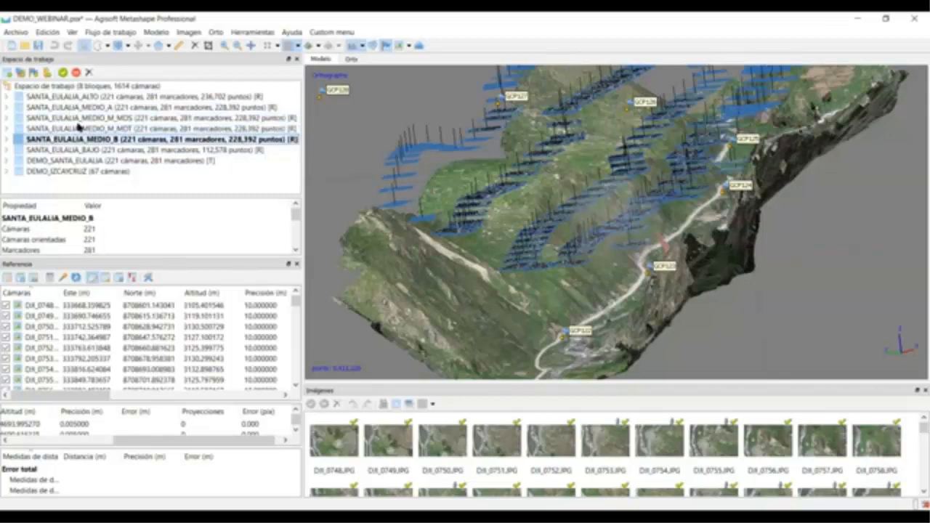
{"action": "left_click", "coordinate": [83, 119]}
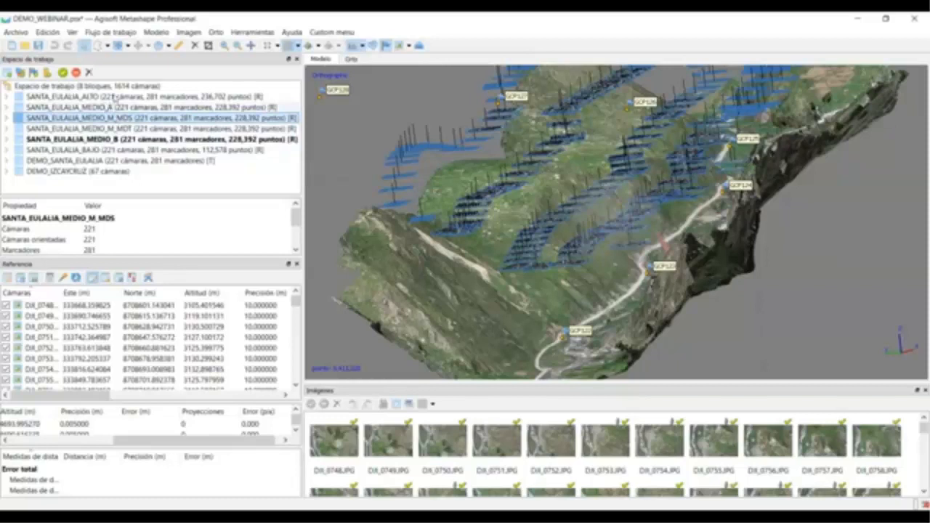
{"action": "left_click", "coordinate": [114, 97]}
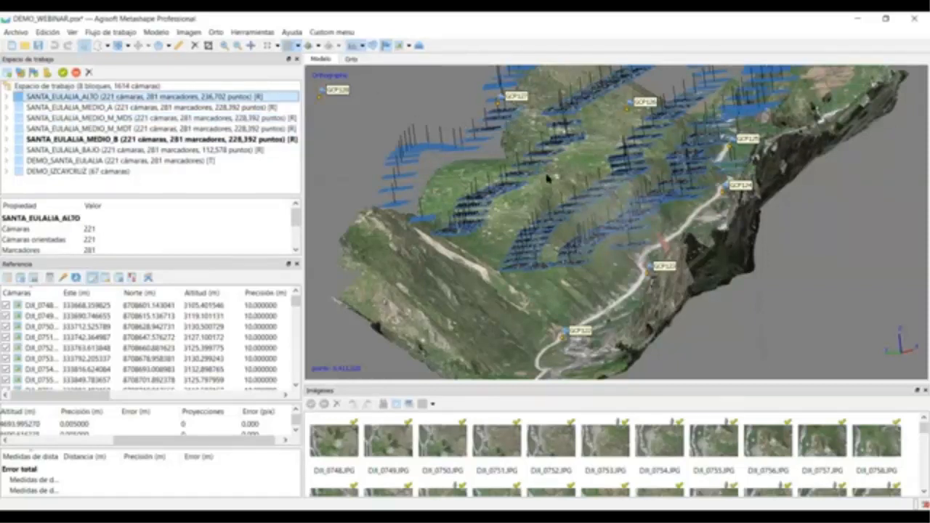
Step: View the whole terrain model with its cameras and markers, and switch to the PowerPoint presentation 2020_WEBINAR_FOTOGRAMETRIA_METASHAPE.pptx
{"action": "scroll", "coordinate": [611, 175], "scroll_direction": "down", "scroll_amount": 3}
{"action": "middle_click_drag", "start_coordinate": [591, 178], "coordinate": [540, 217]}
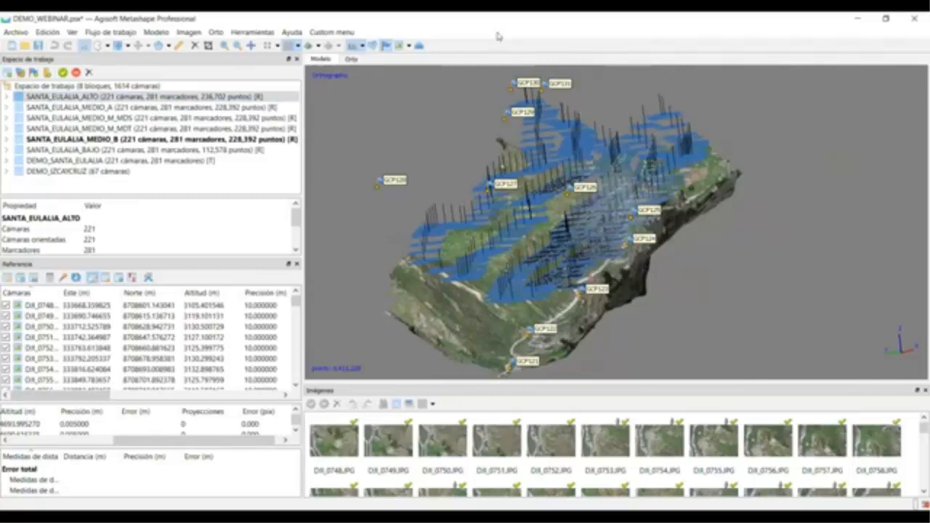
{"action": "left_click", "coordinate": [498, 37]}
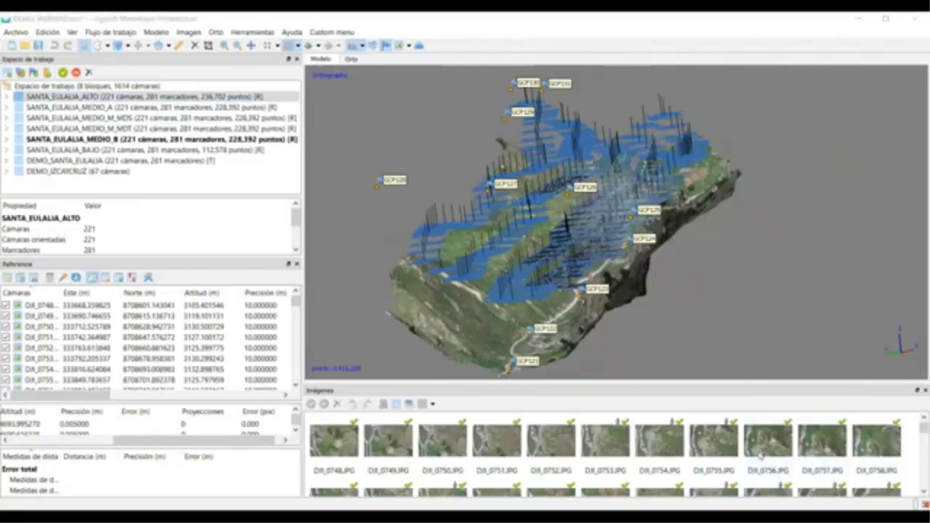
{"action": "key", "text": "alt+Tab"}
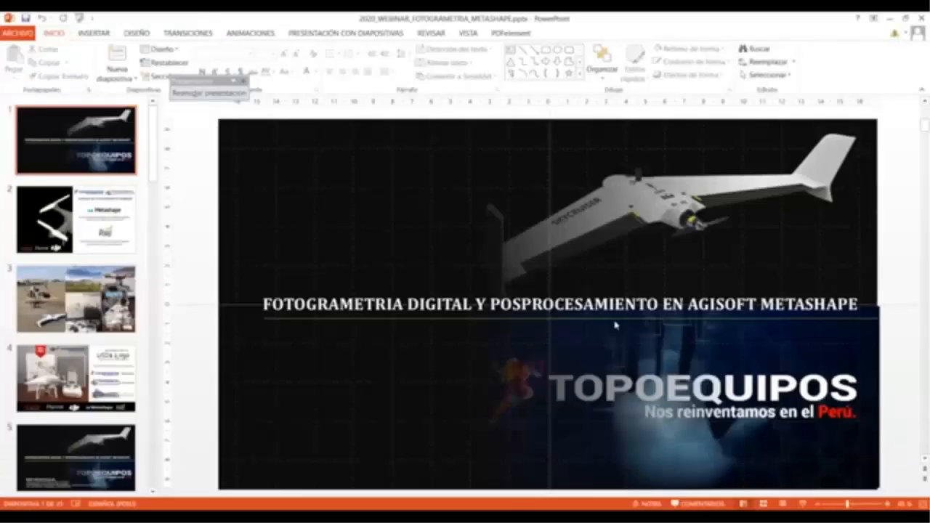